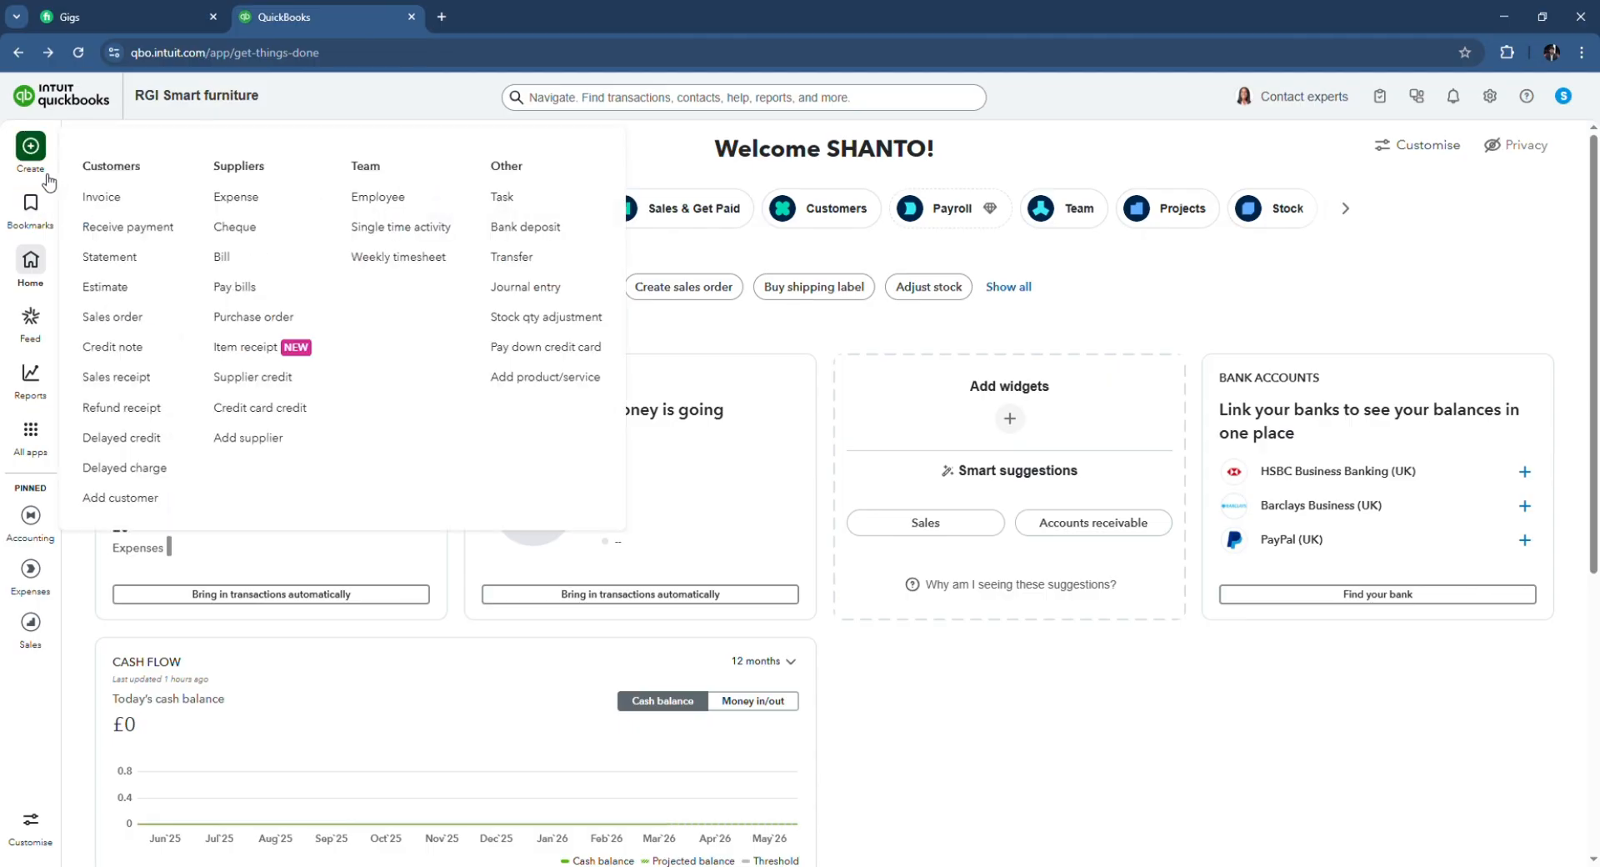
- Explore the Create, Reports, Accounting, Expenses and Sales options, view the bank transactions and sales overview pages, and return to the home page
mouse_move(38, 160)
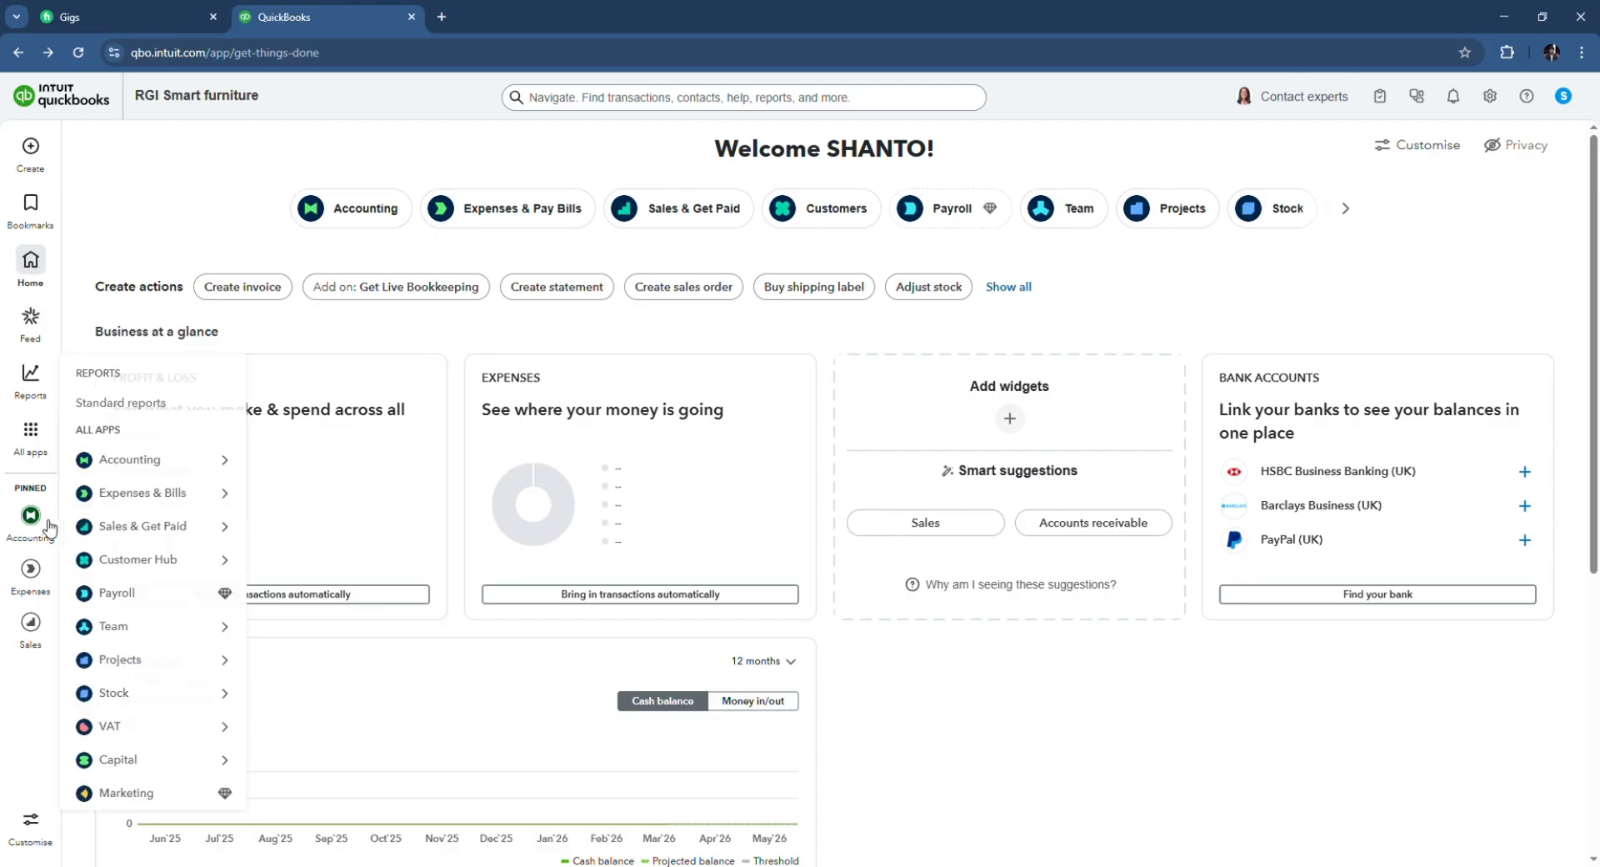
mouse_move(33, 211)
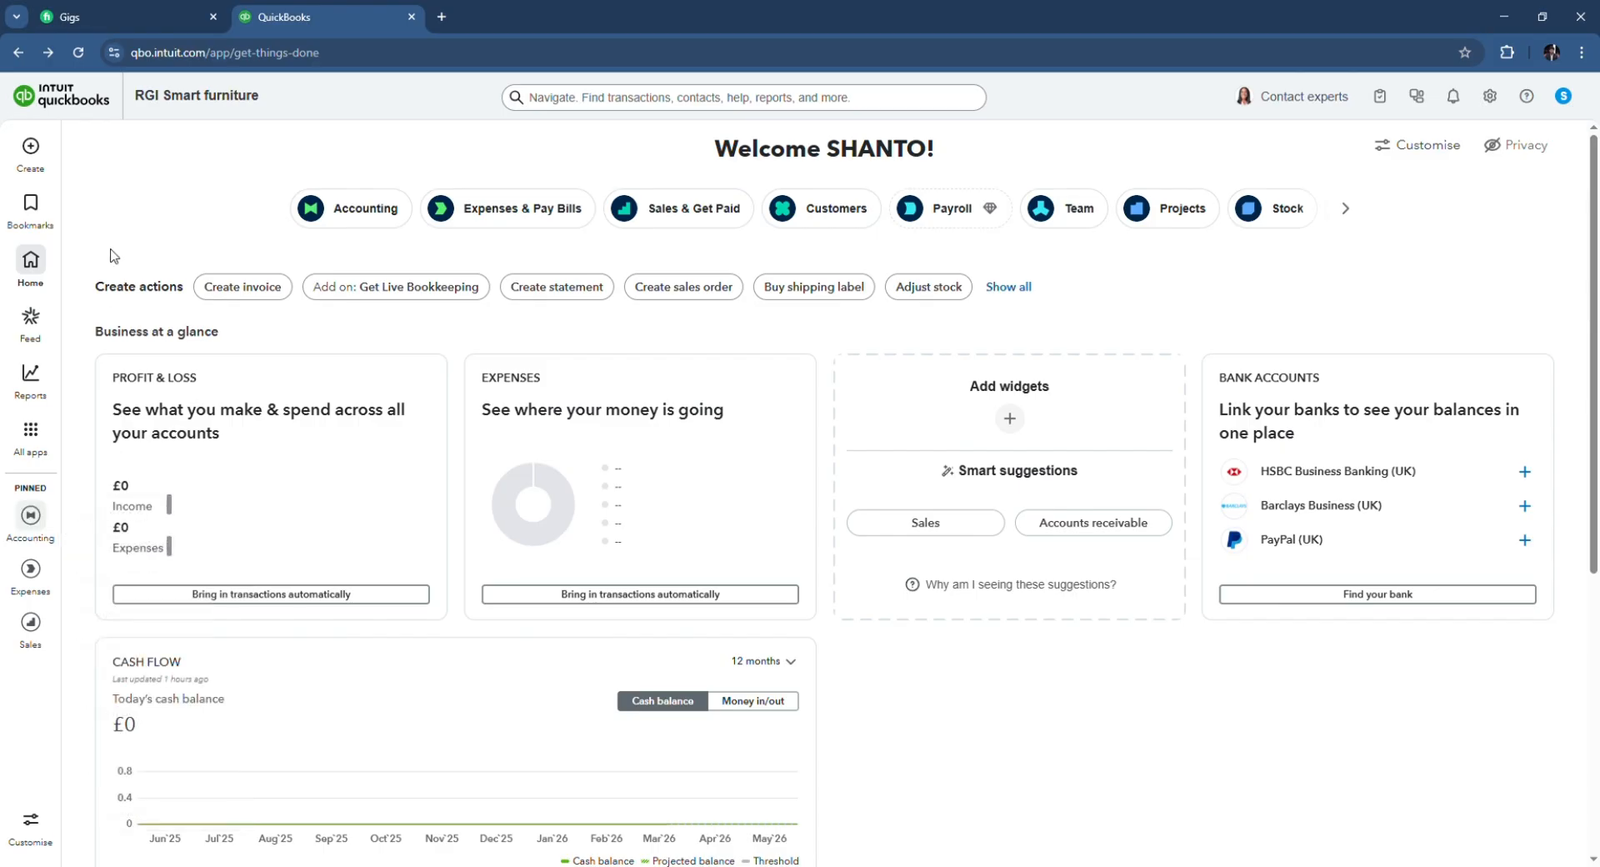
mouse_move(39, 528)
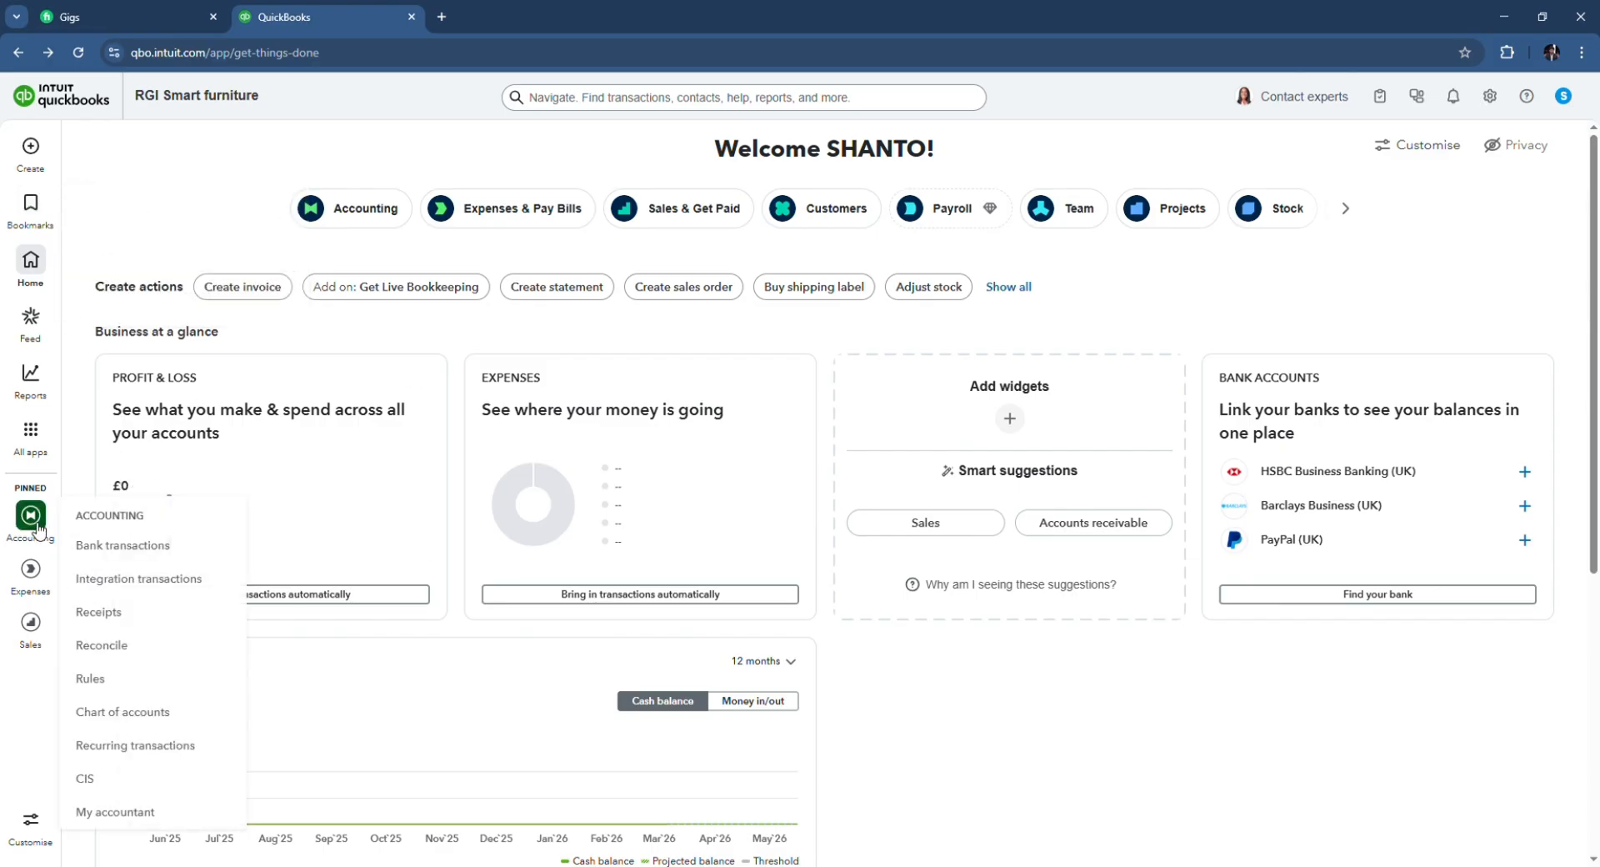
left_click(39, 528)
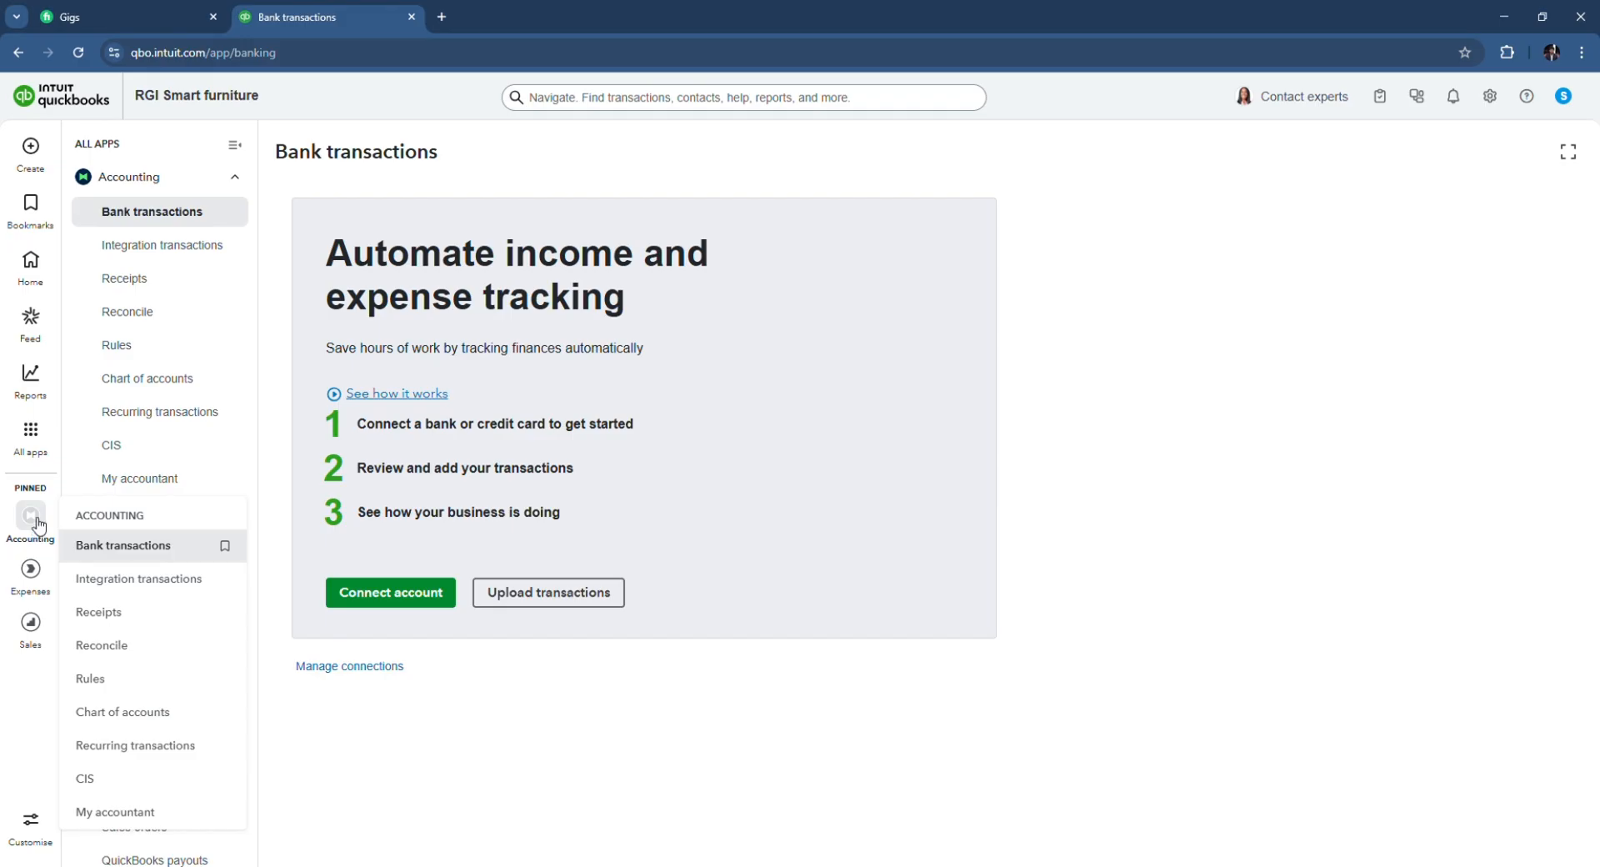
mouse_move(42, 579)
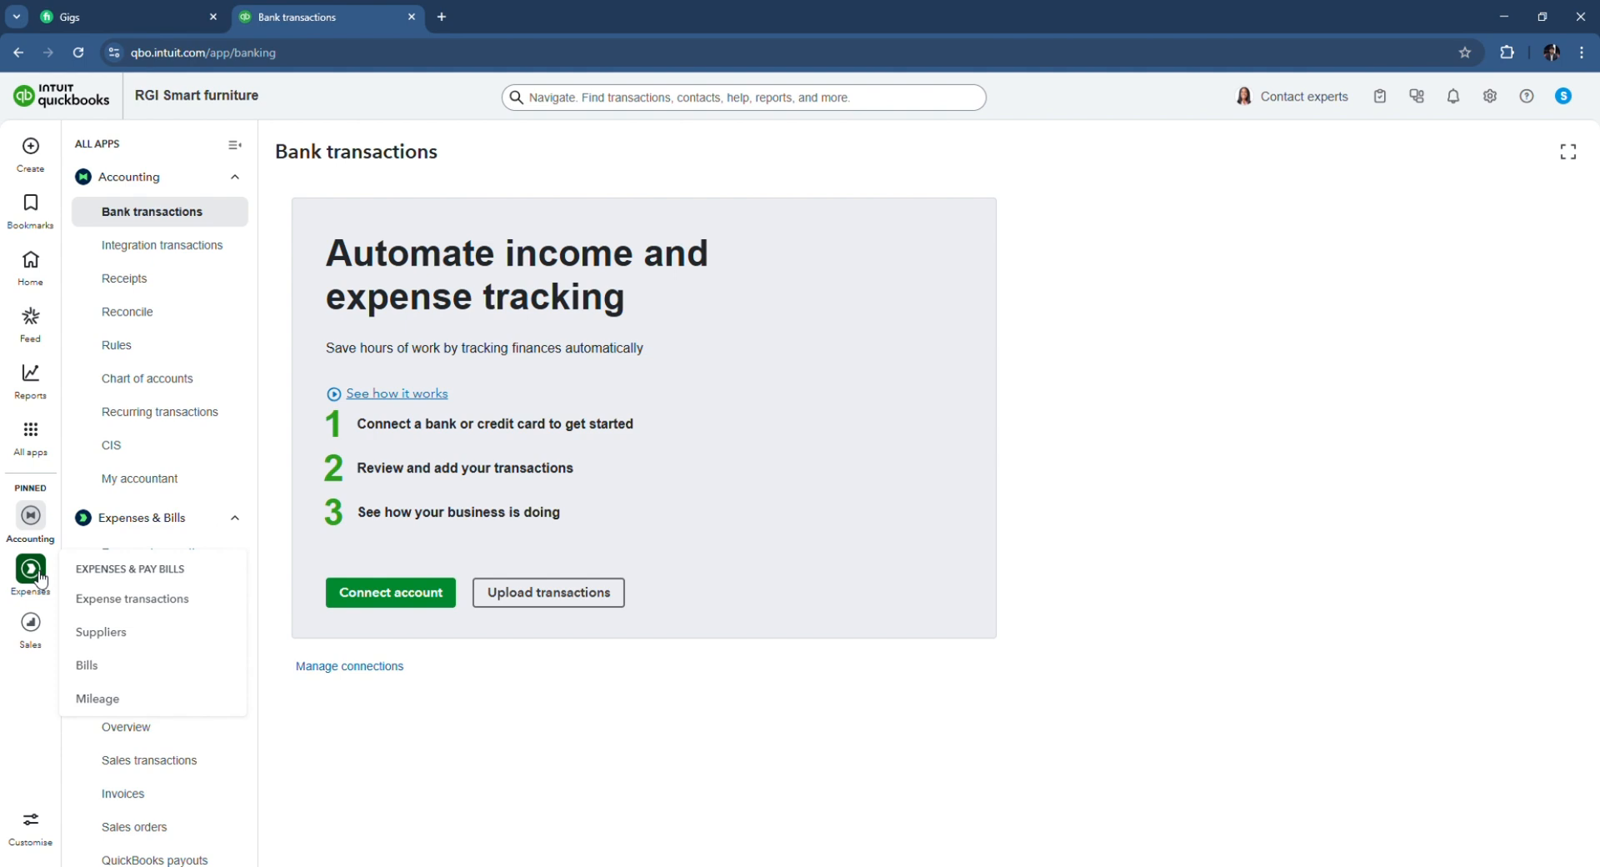
left_click(41, 629)
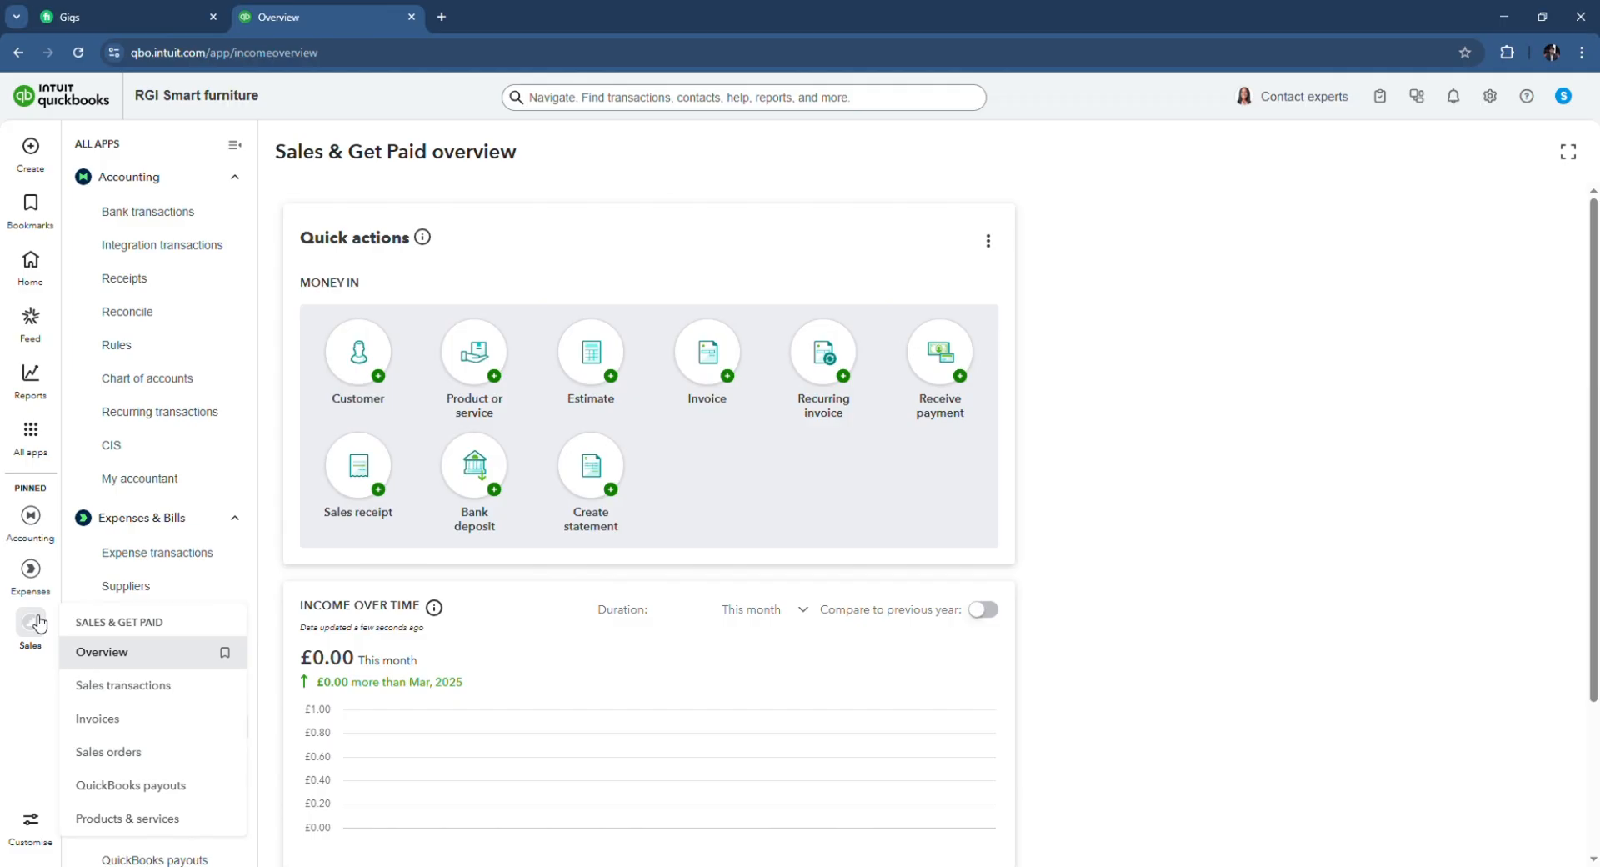
mouse_move(12, 546)
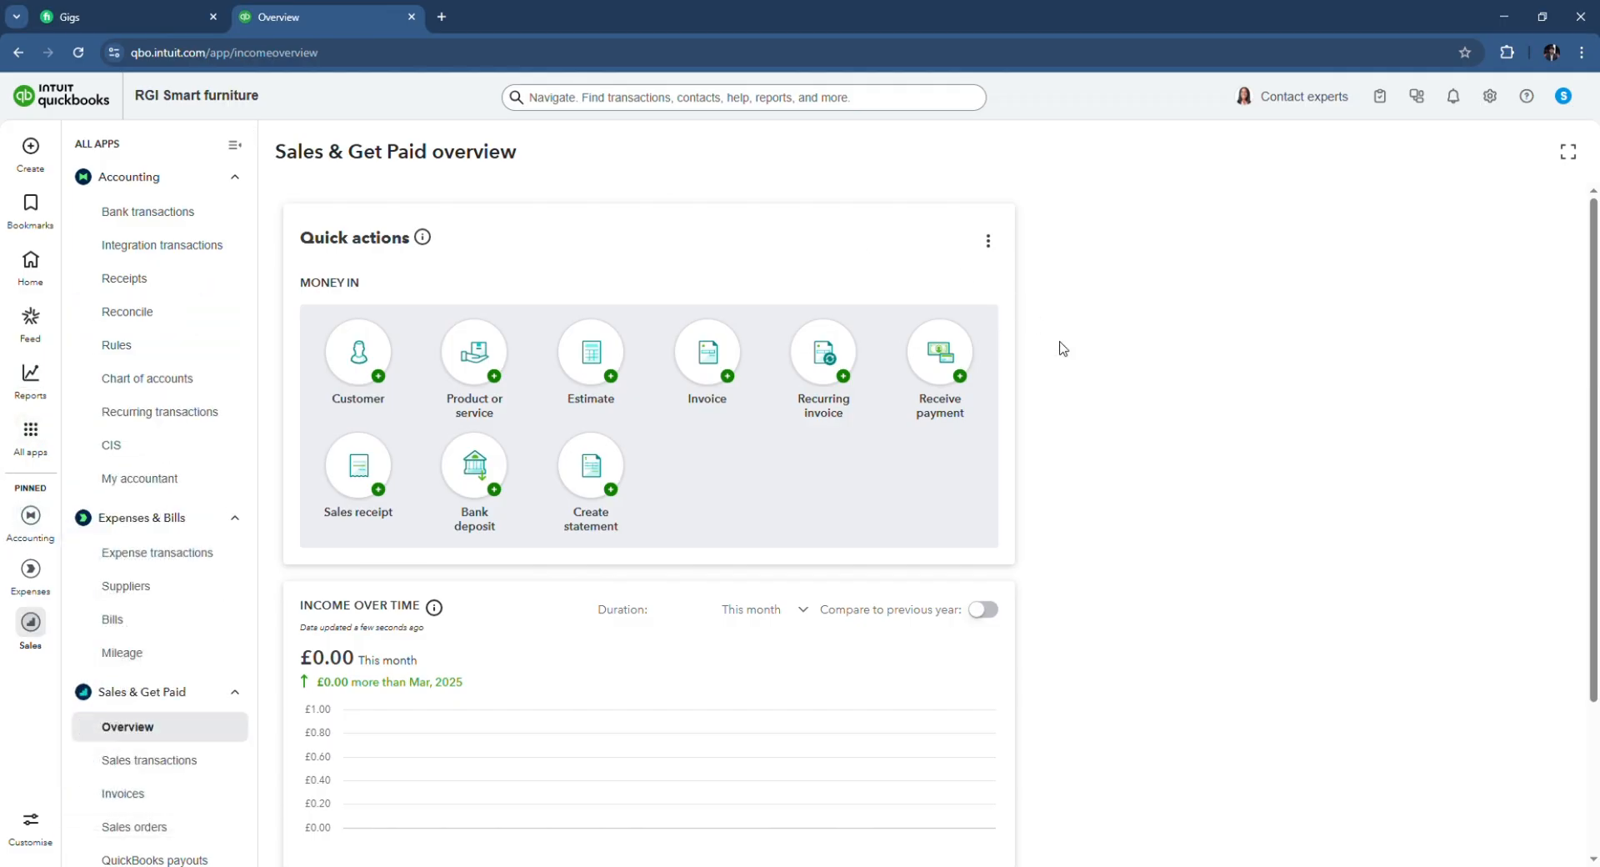
left_click(33, 250)
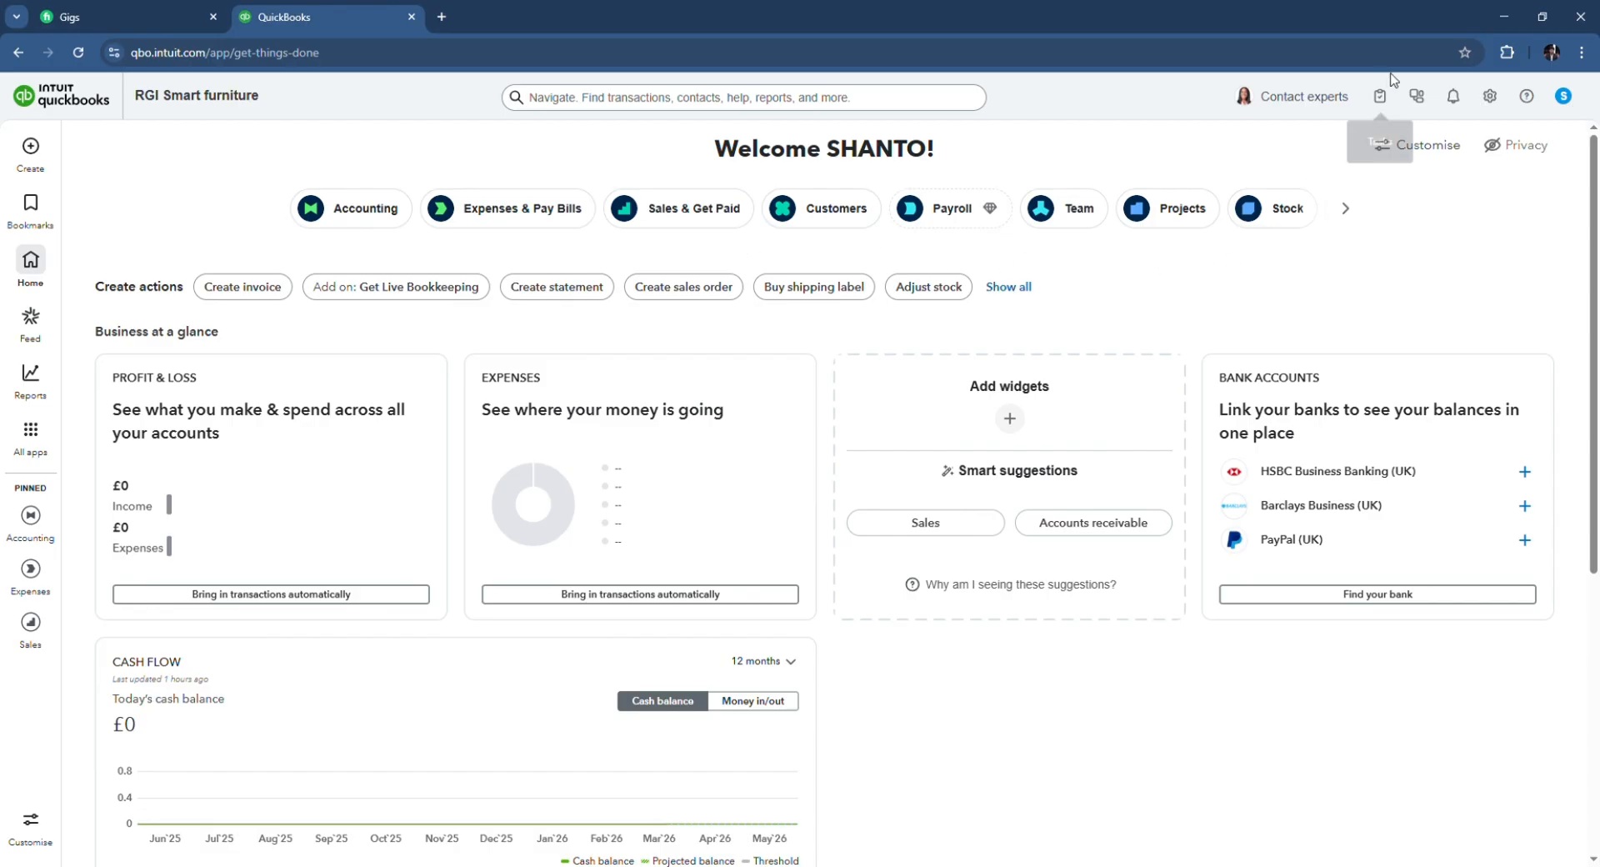
left_click(1490, 95)
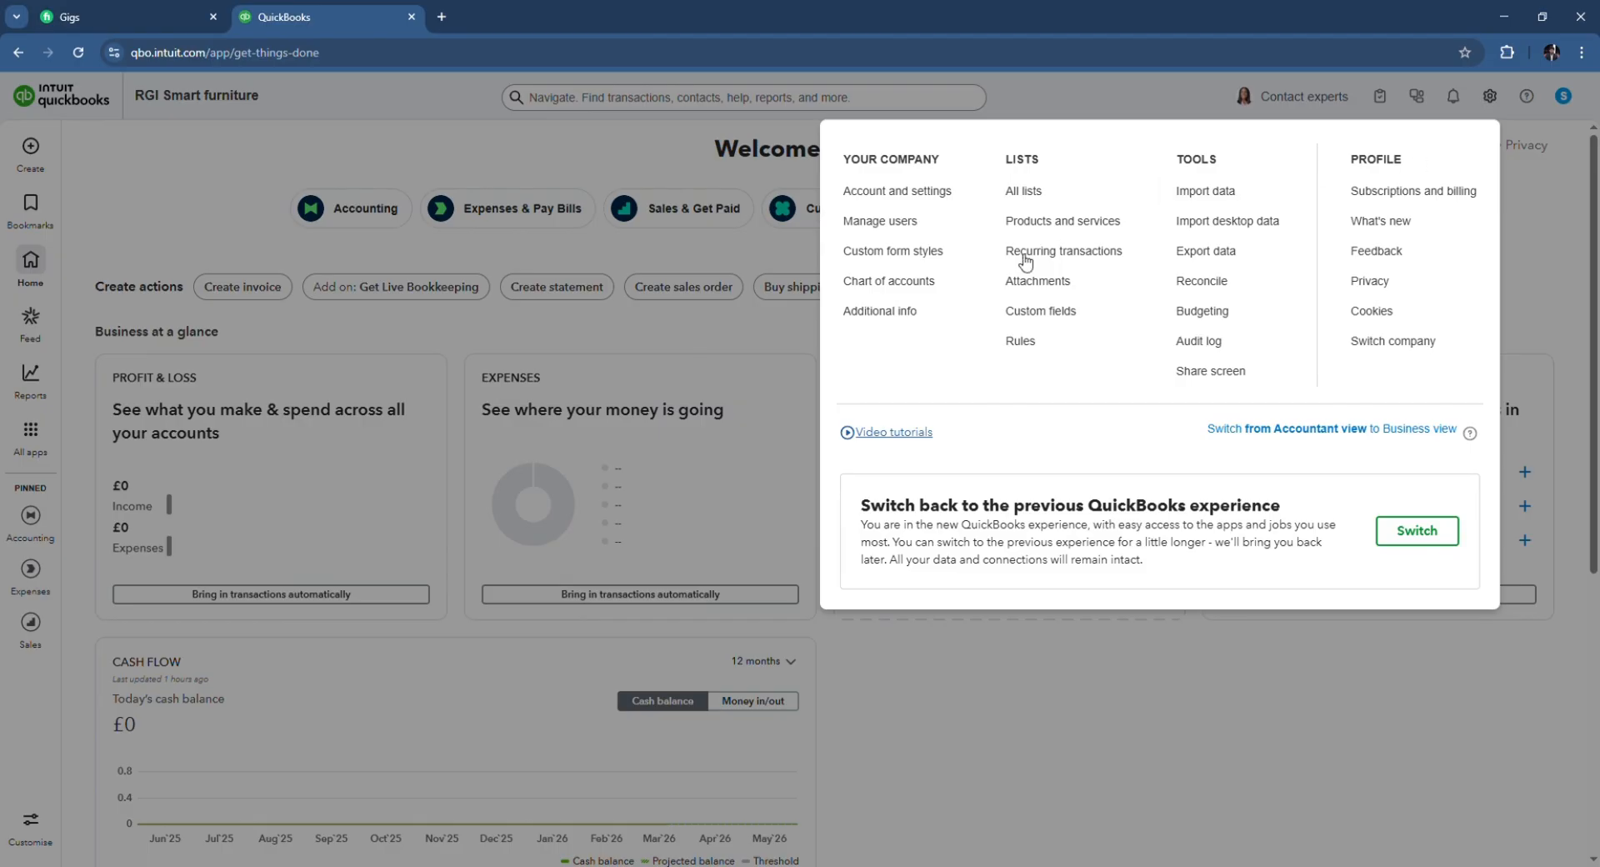
left_click(938, 289)
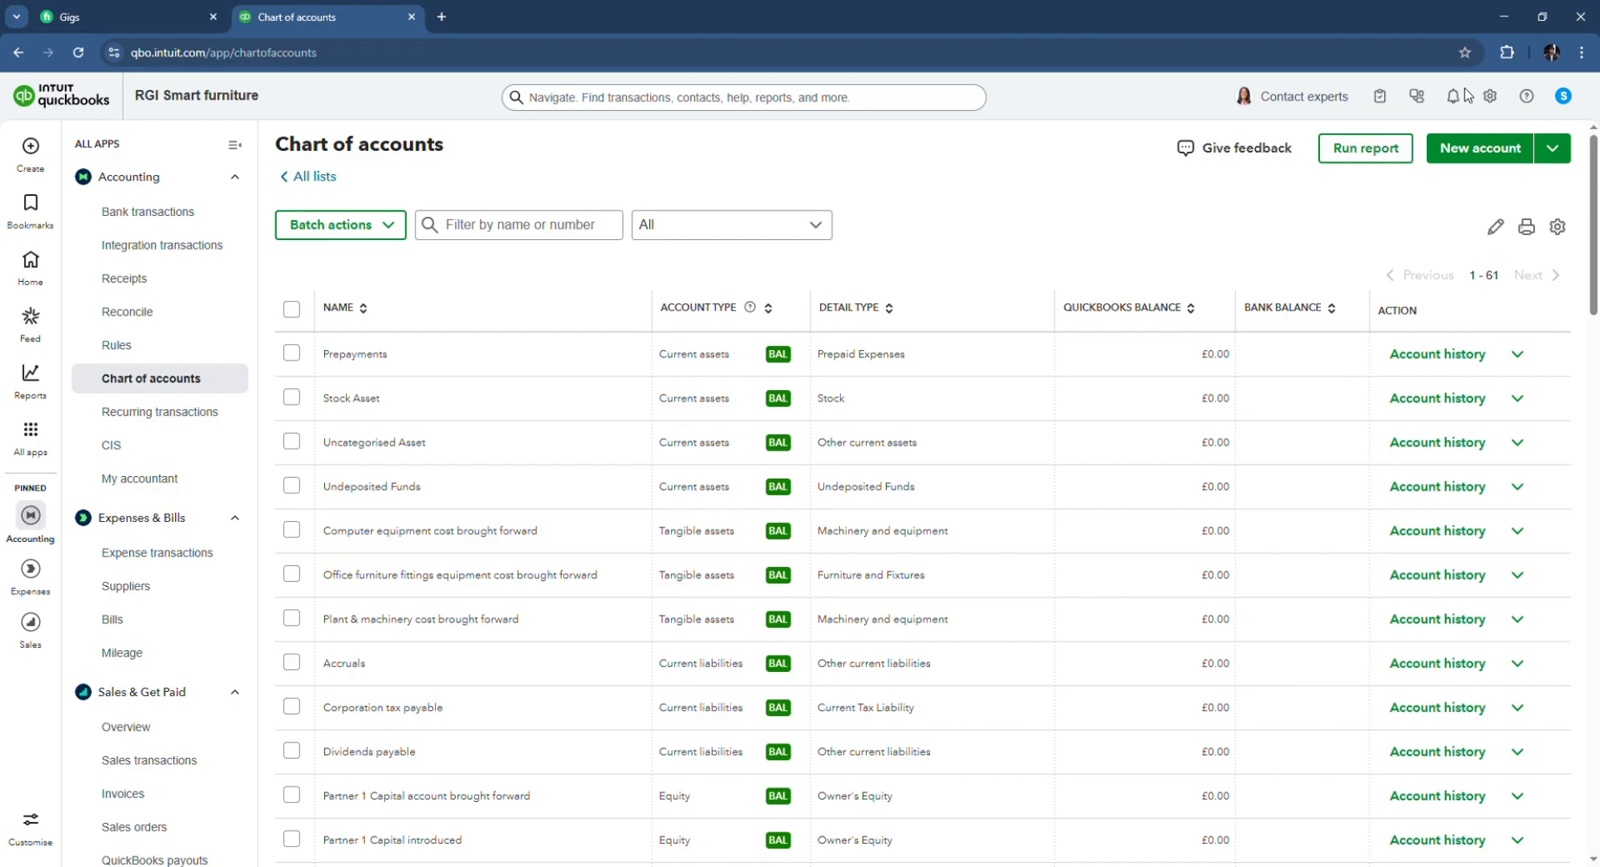
left_click(18, 53)
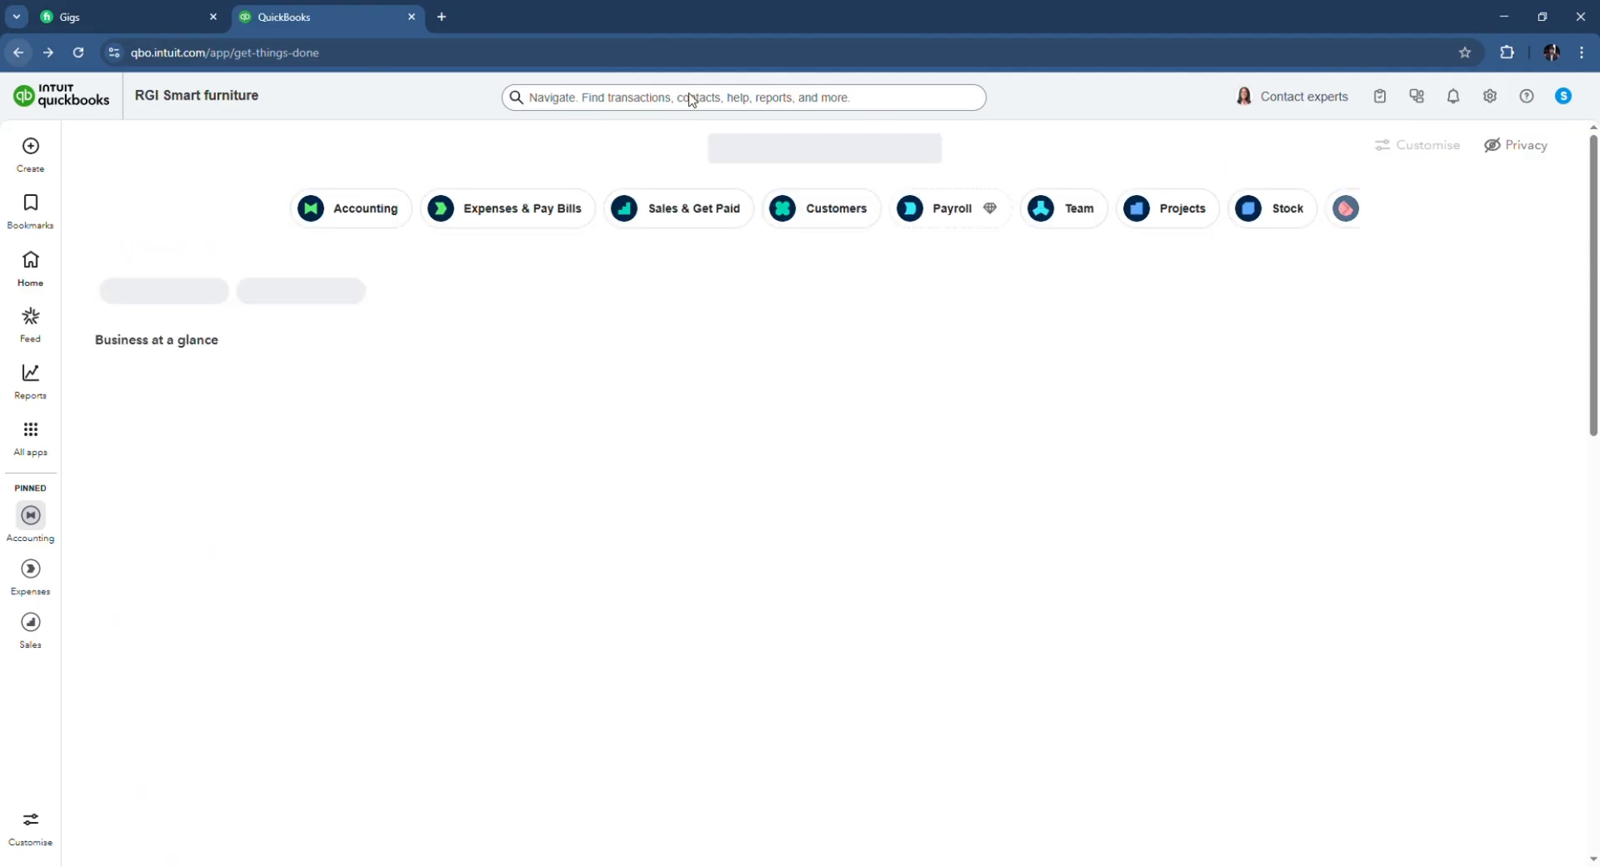
left_click(1455, 96)
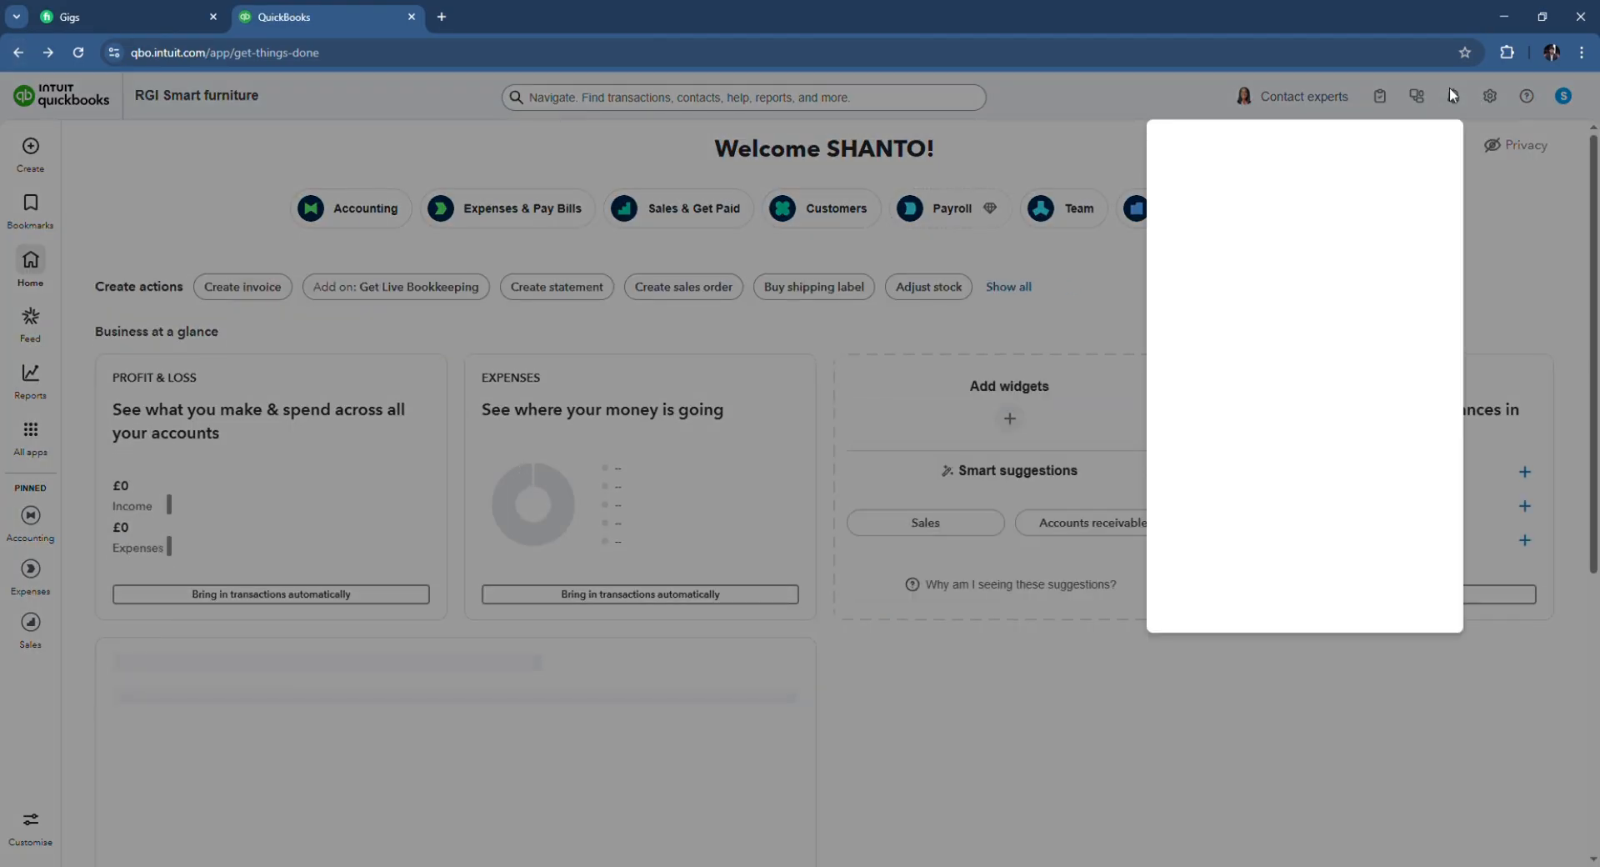
left_click(1494, 89)
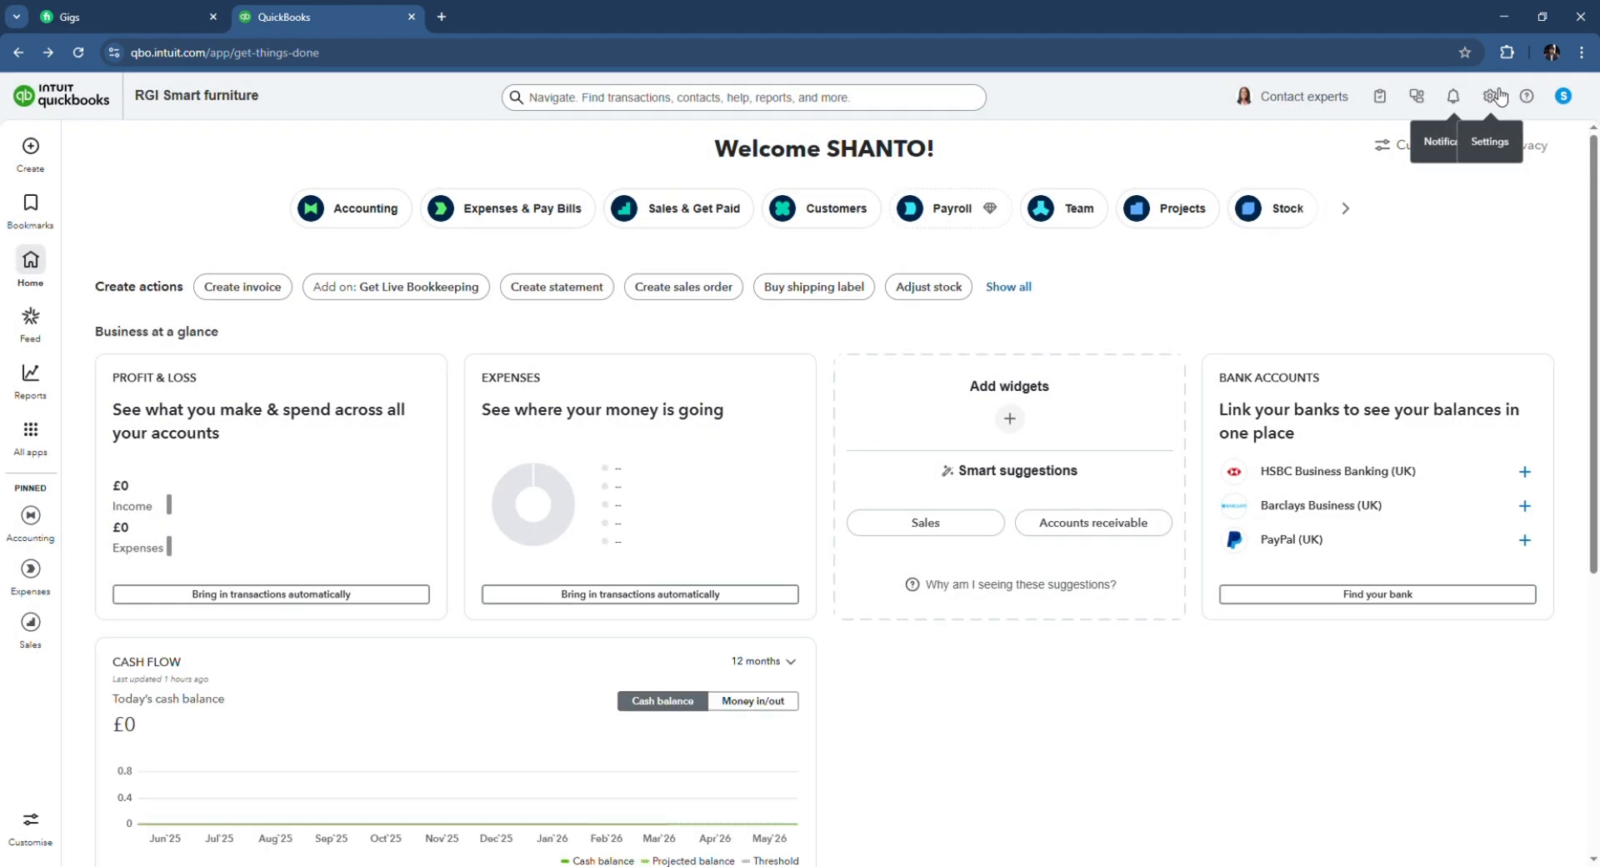
- Open the company's chart of accounts
left_click(1492, 96)
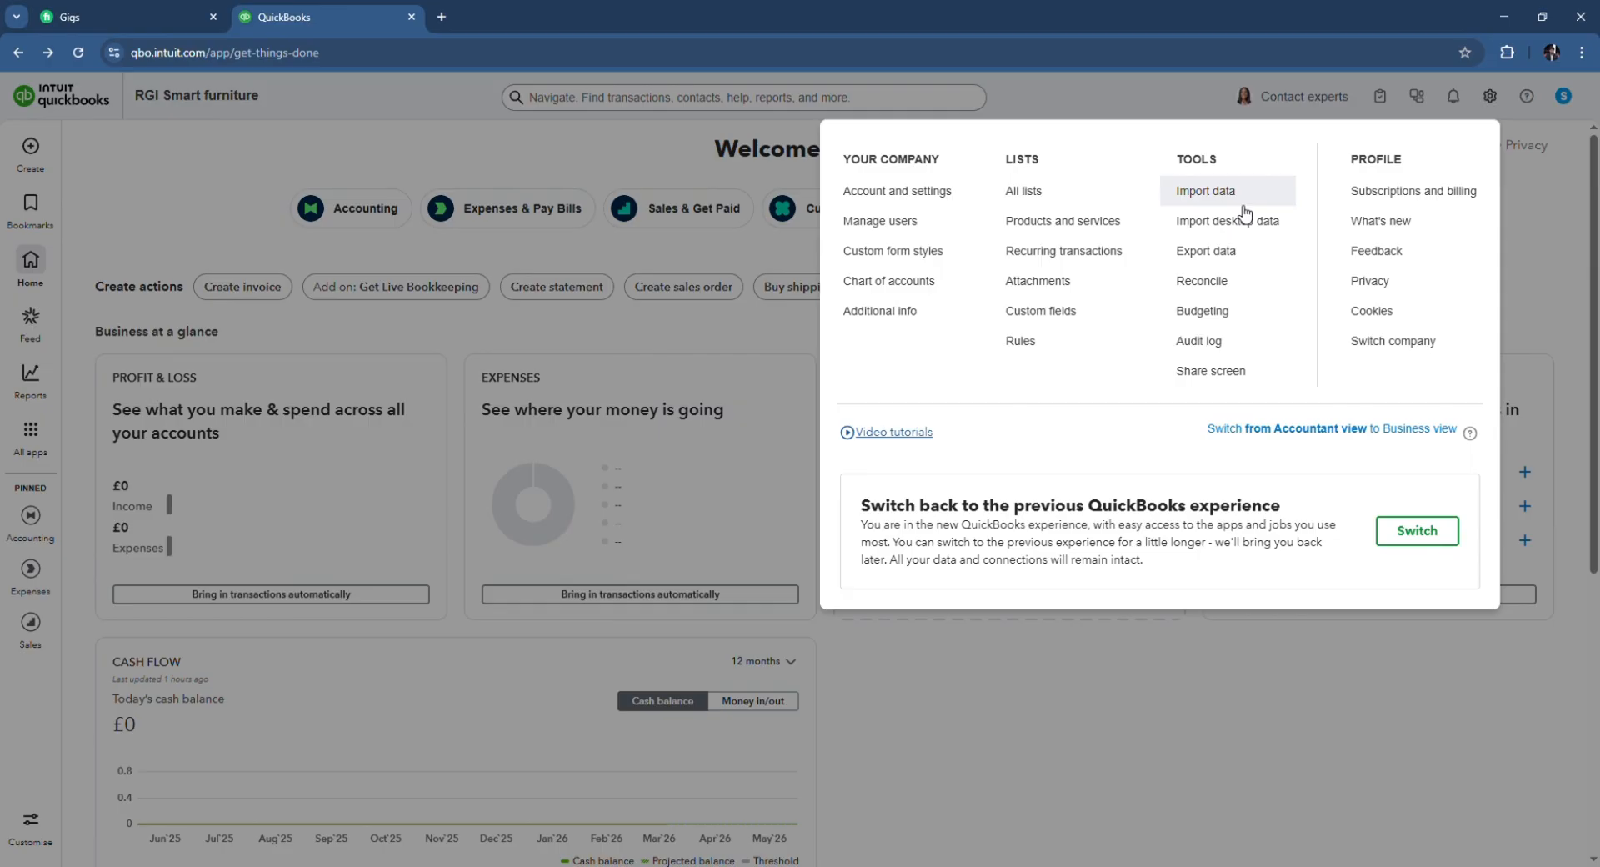
left_click(926, 283)
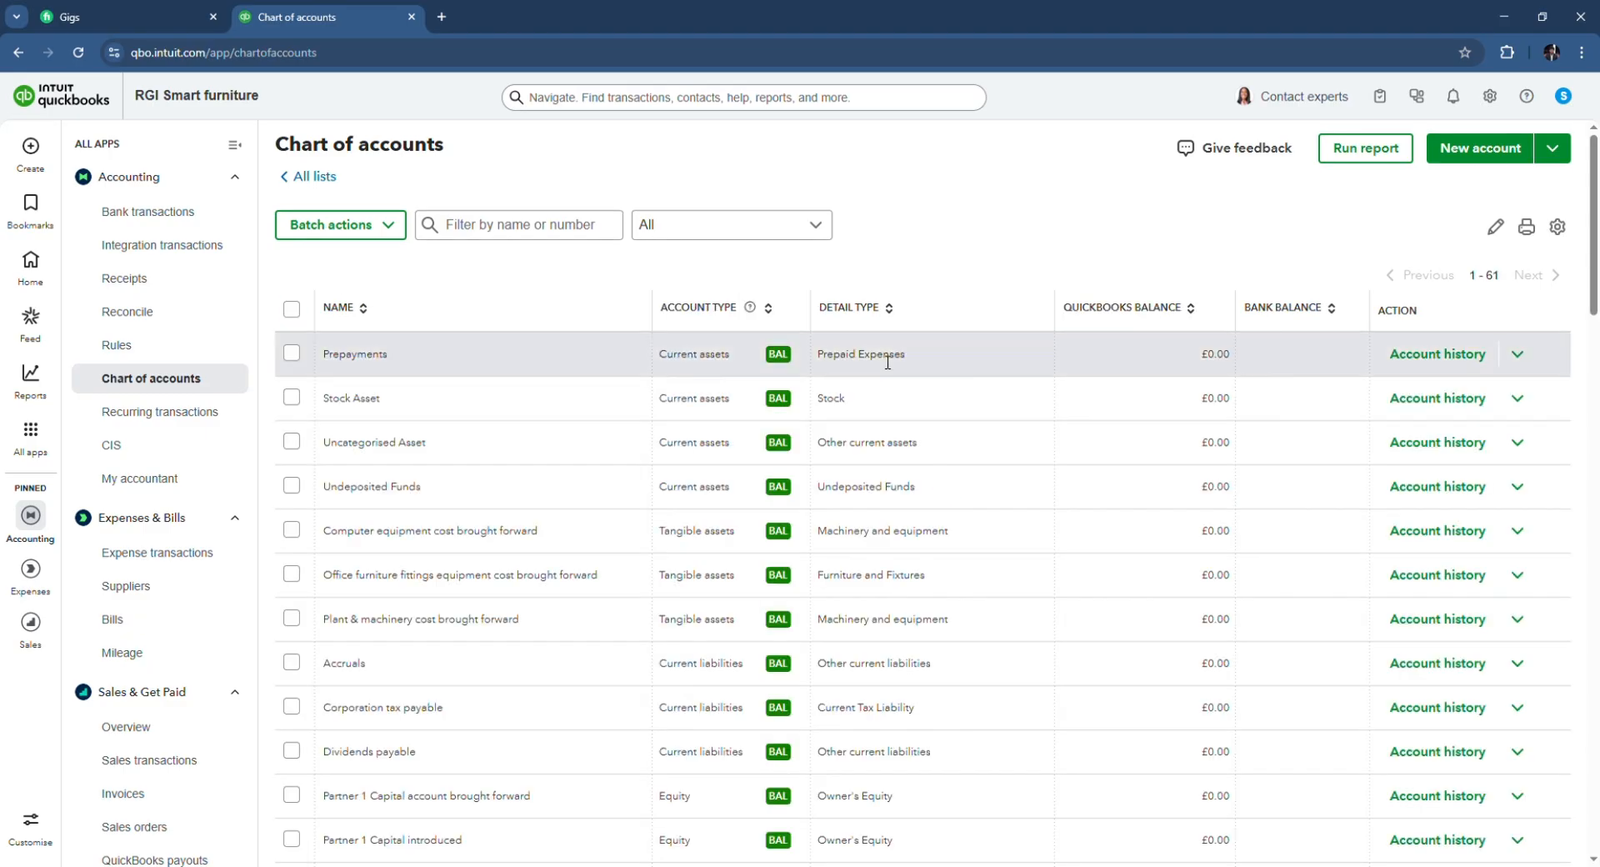
- Review the names, account types and detail types across the full chart of accounts
scroll(888, 362, "down", 3)
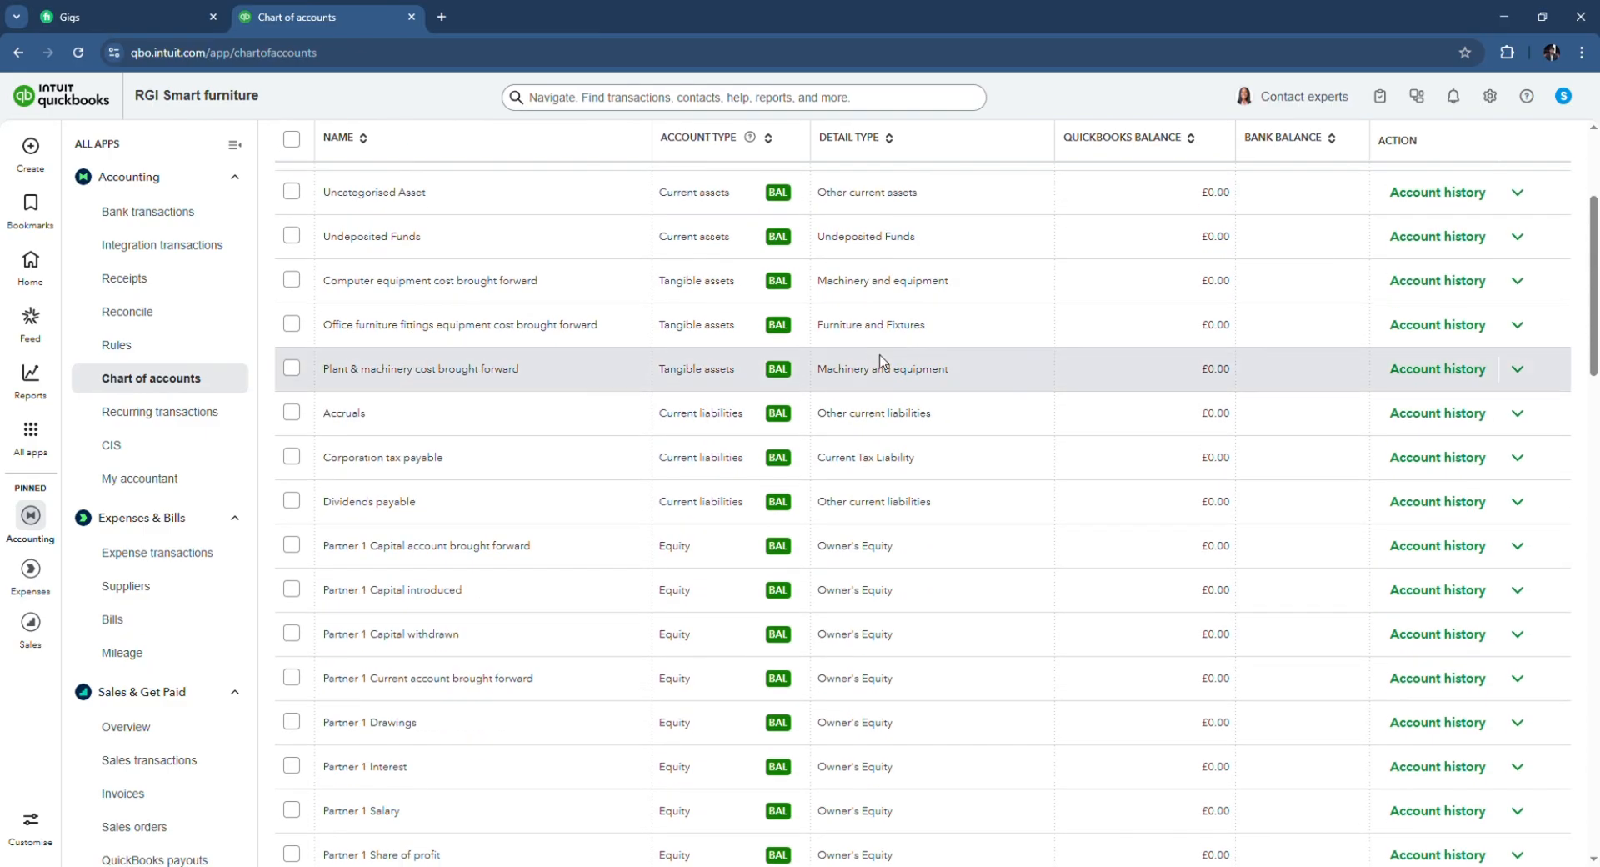
scroll(882, 360, "down", 15)
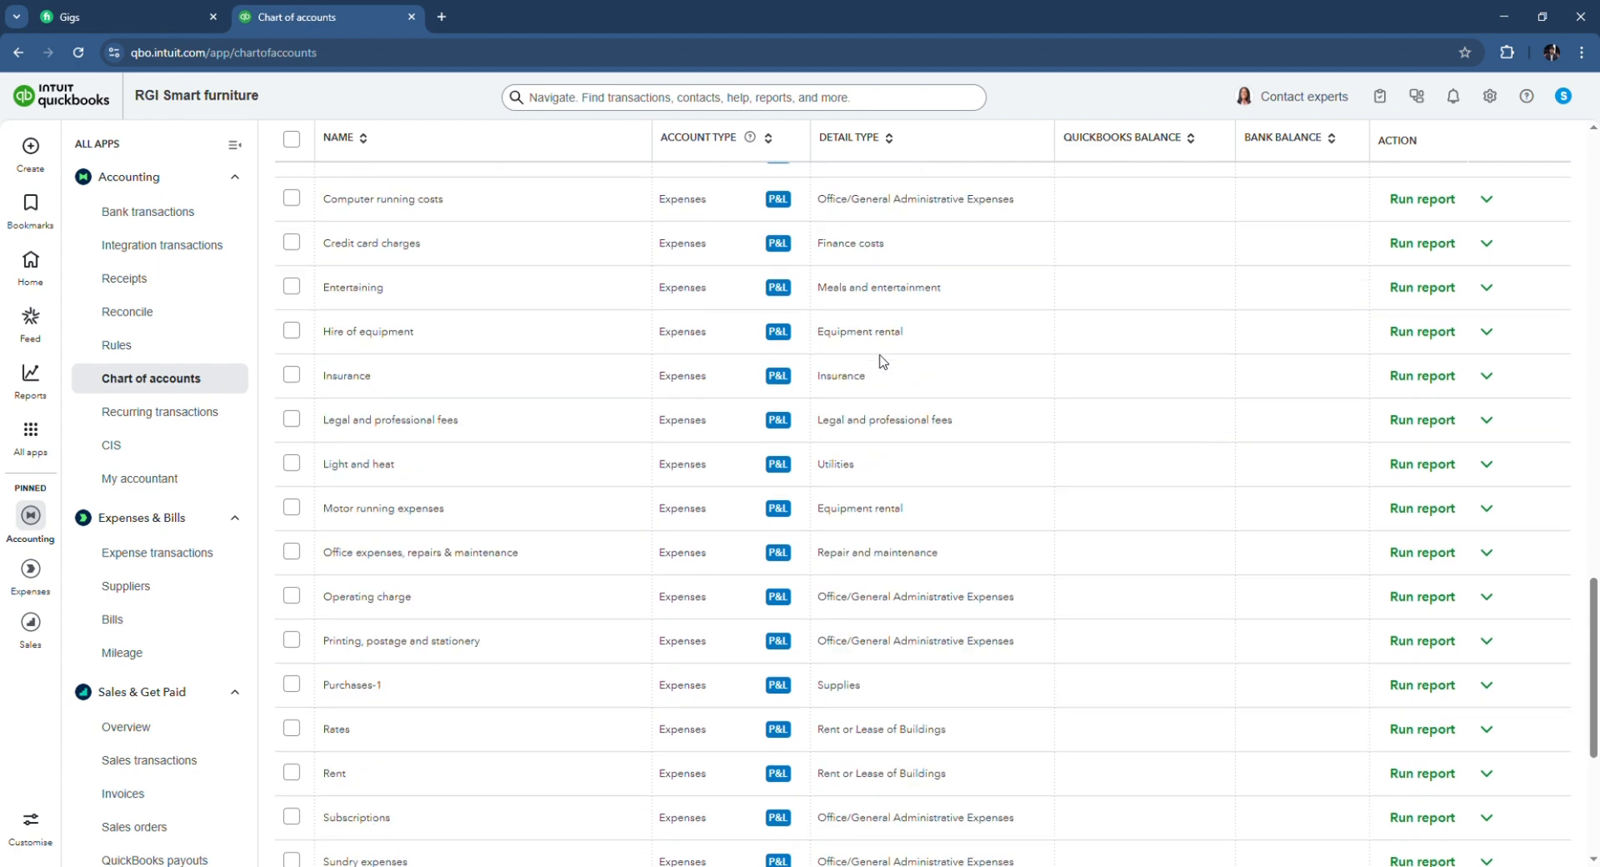
scroll(882, 360, "down", 5)
scroll(882, 360, "up", 10)
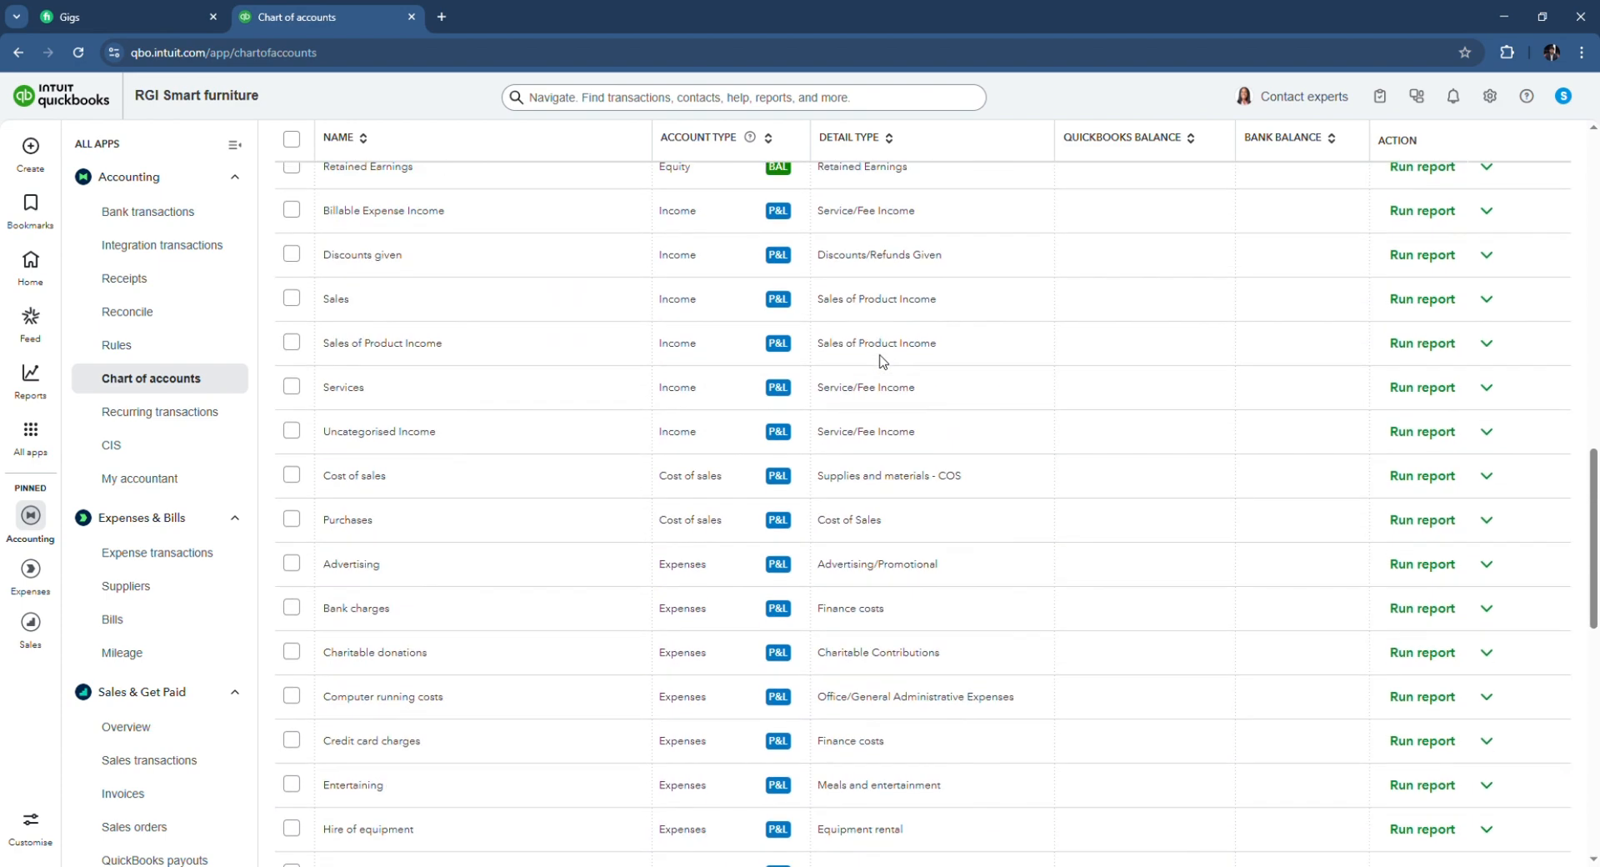
scroll(883, 359, "up", 10)
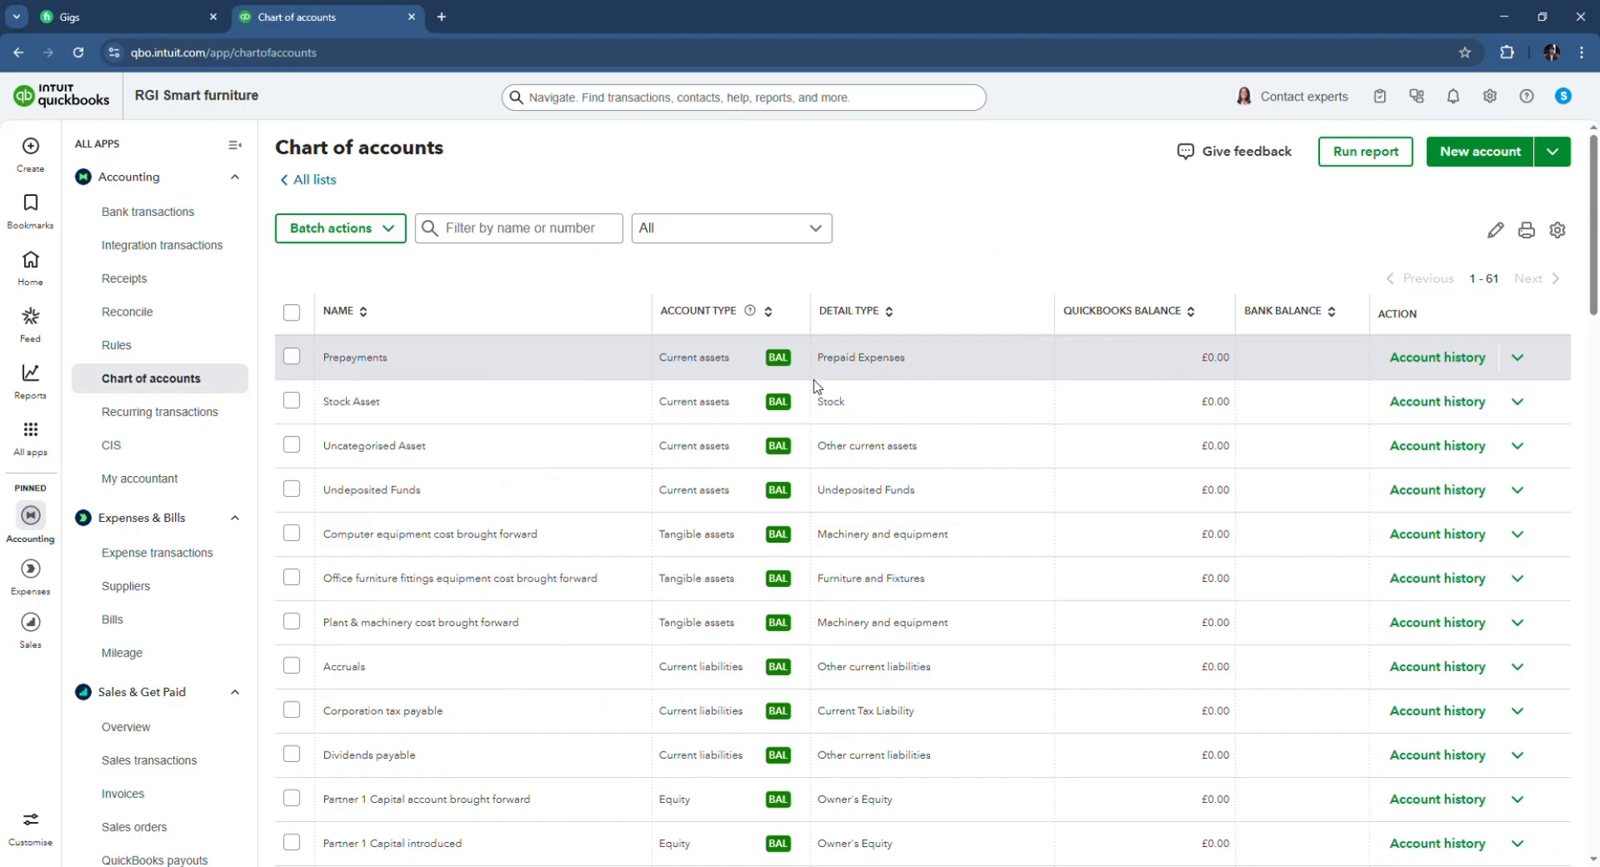
scroll(815, 385, "down", 15)
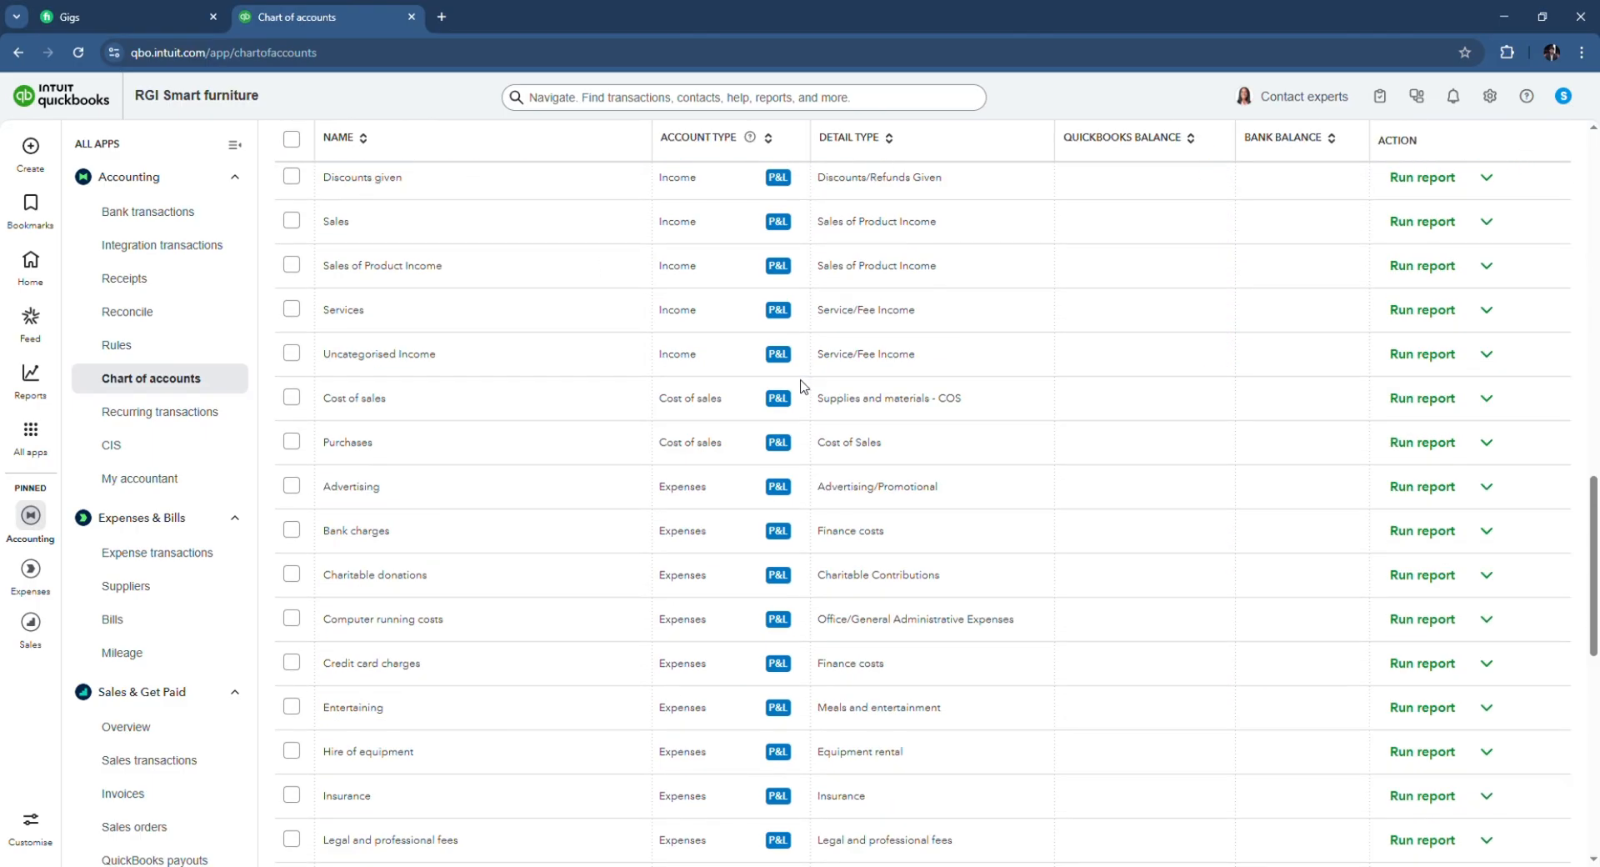
scroll(802, 387, "up", 15)
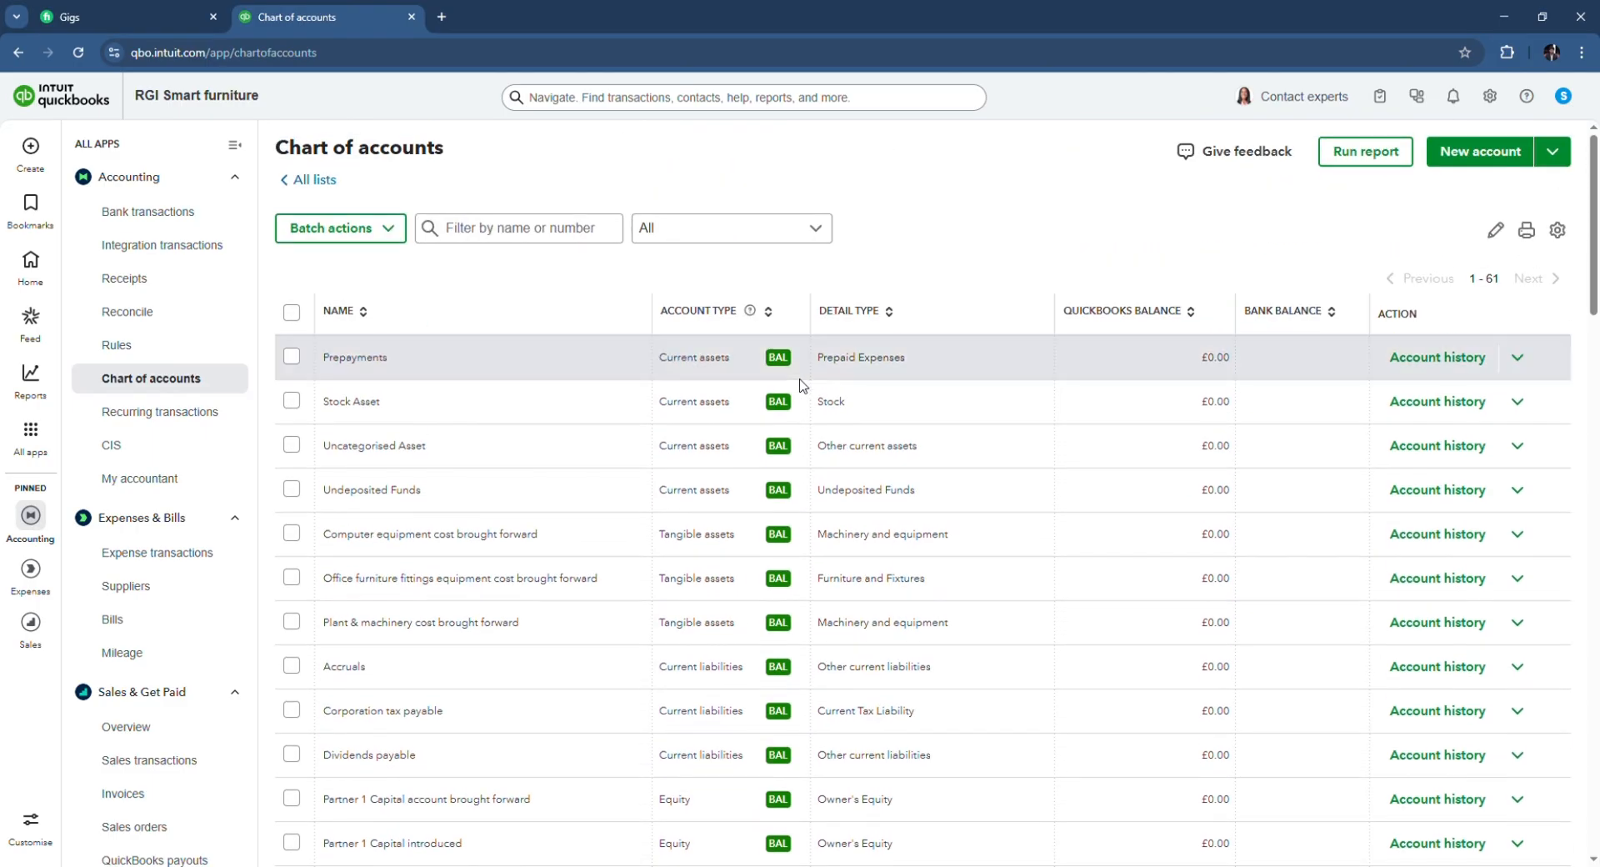
scroll(801, 385, "down", 5)
scroll(802, 385, "up", 5)
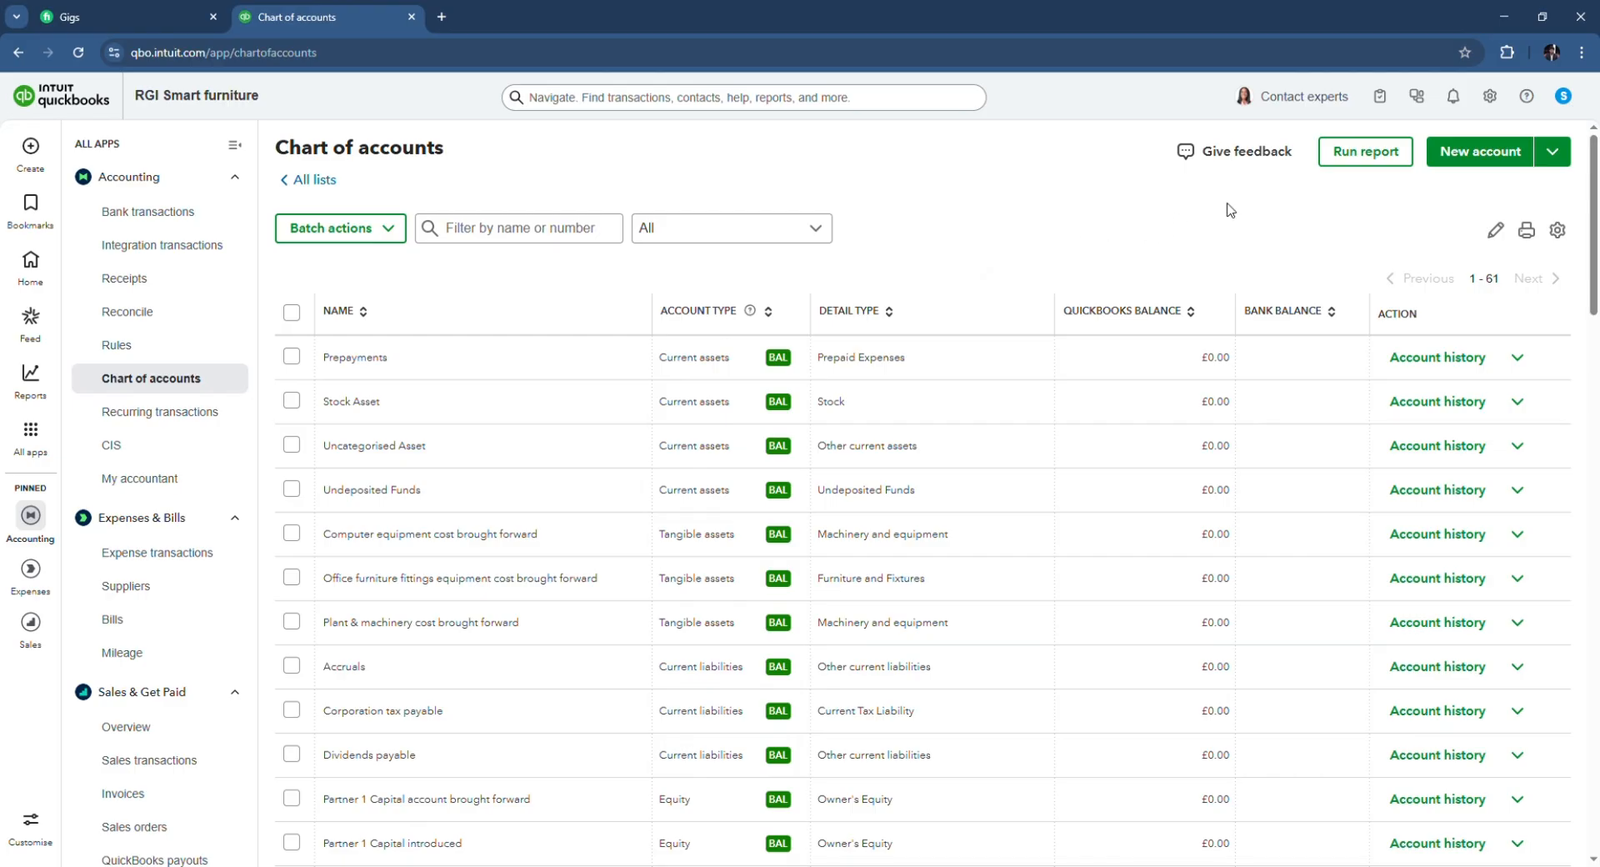
- Start a new account named citi bank with the account type Cash at bank and in hand
left_click(1465, 163)
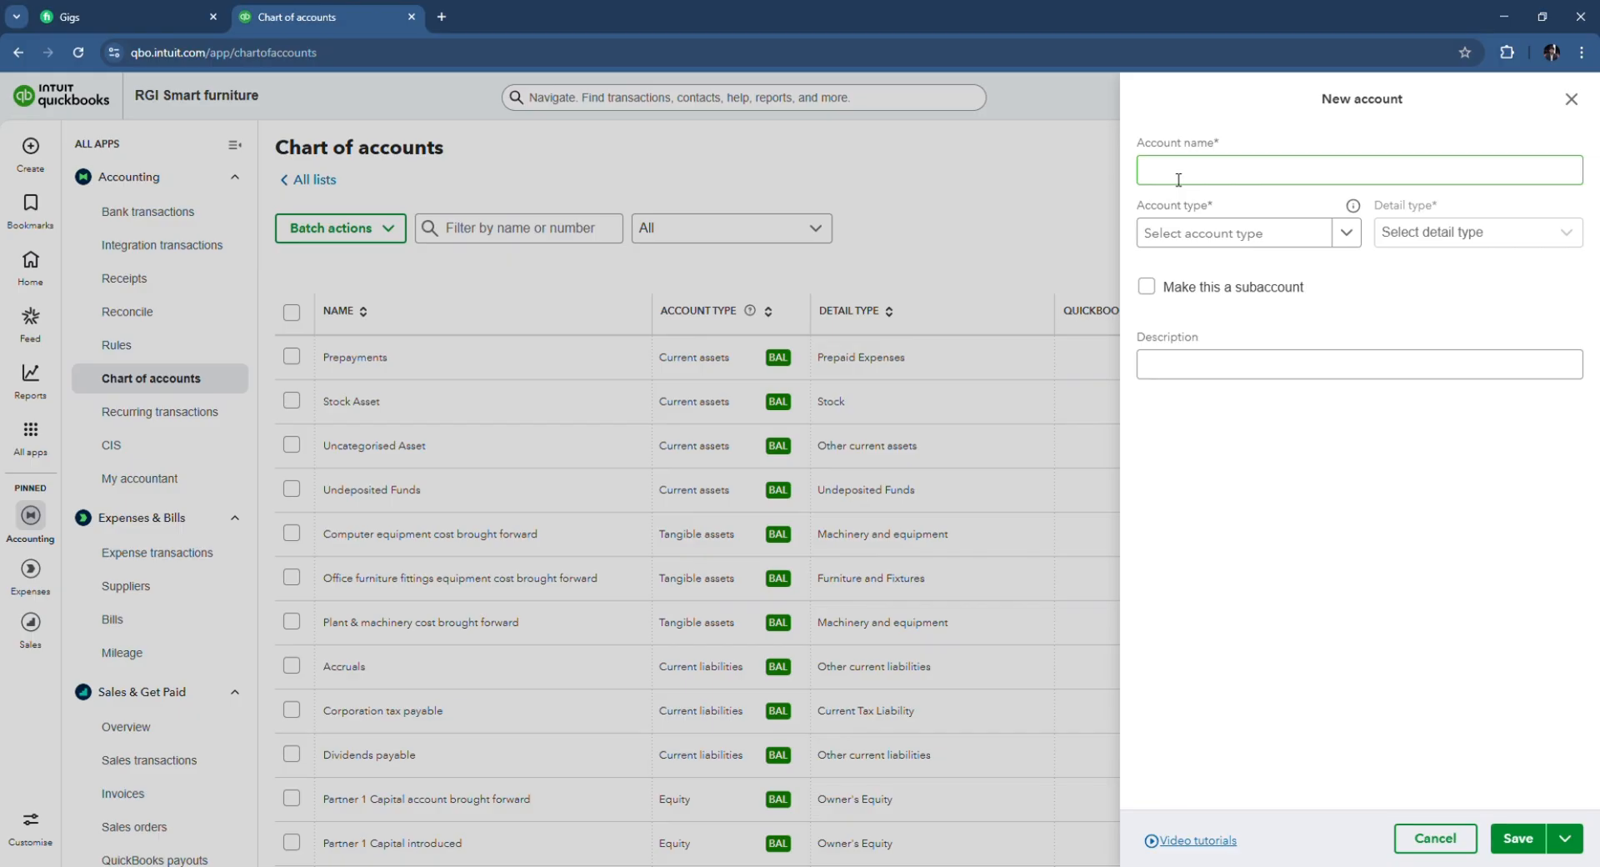
key("Tab")
left_click(1209, 175)
type("c")
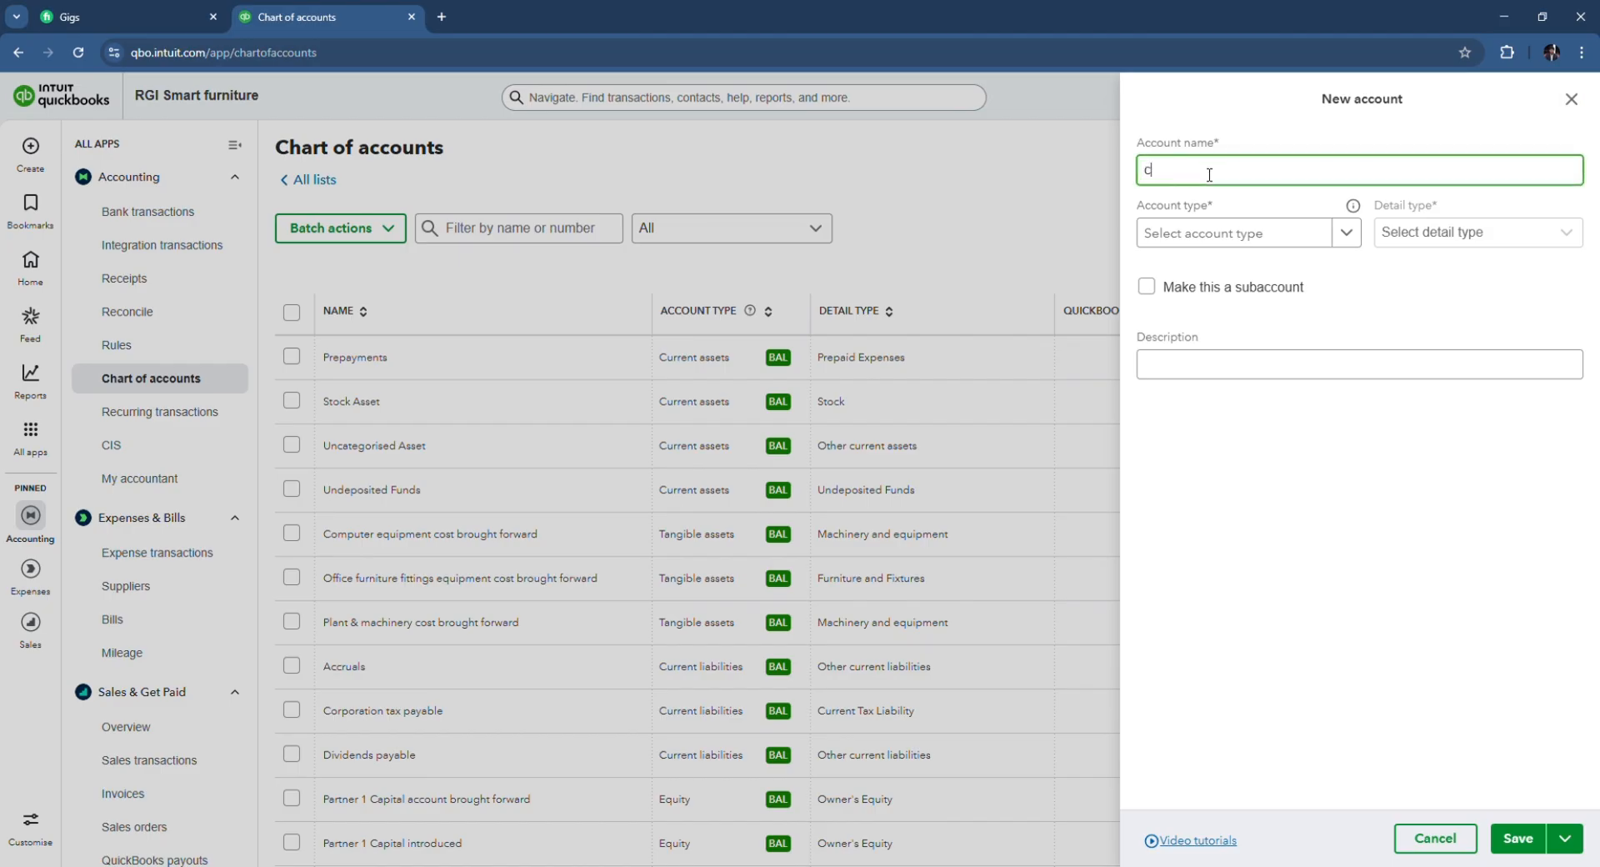
type("iti bank")
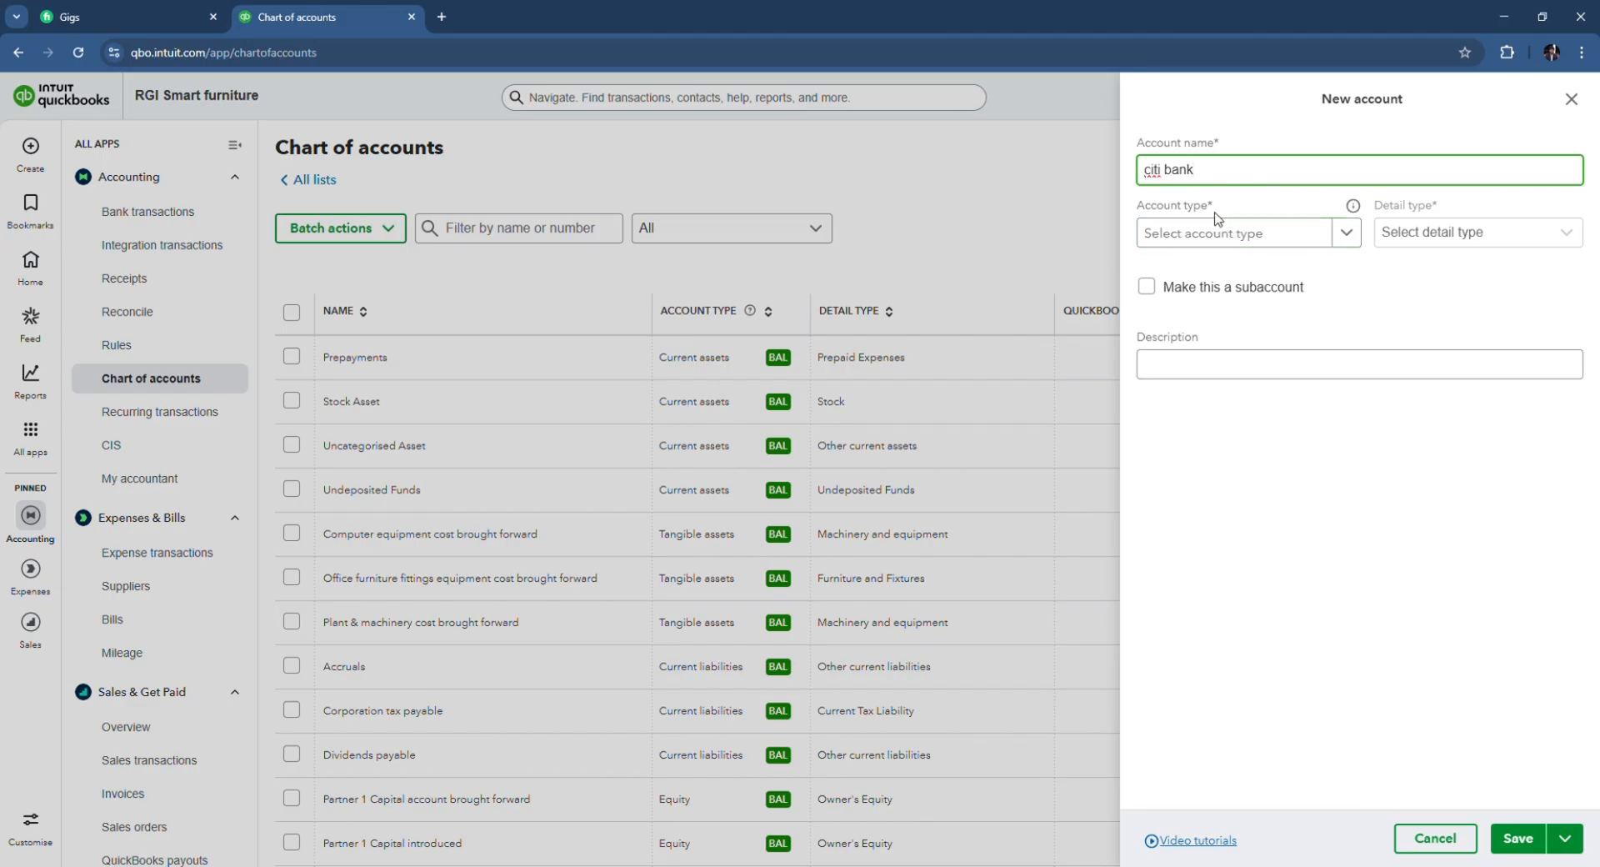
left_click(1352, 238)
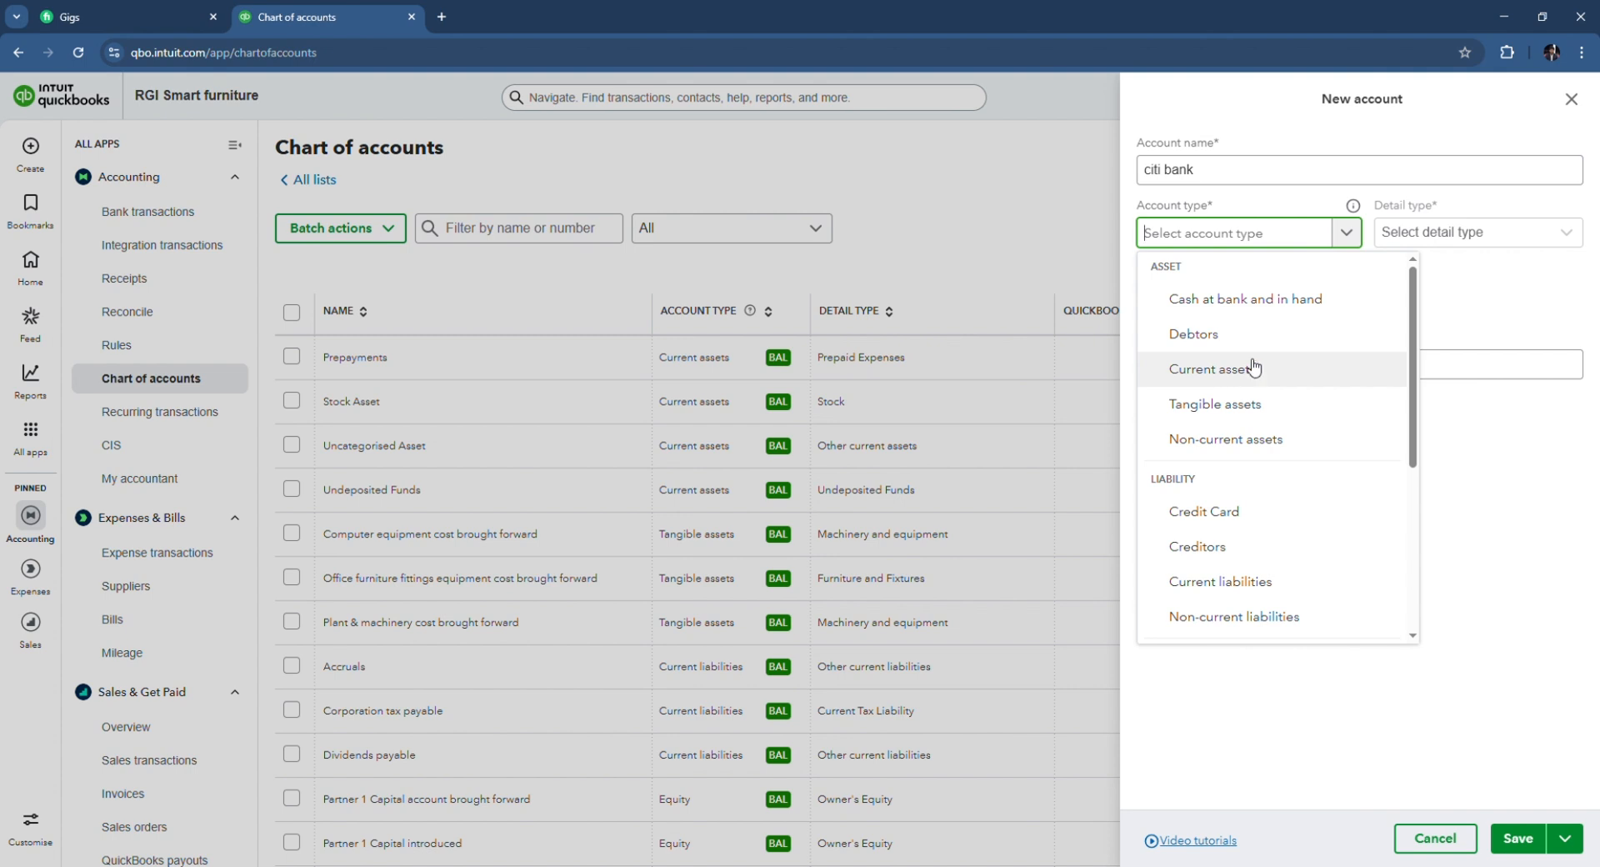
left_click(1267, 306)
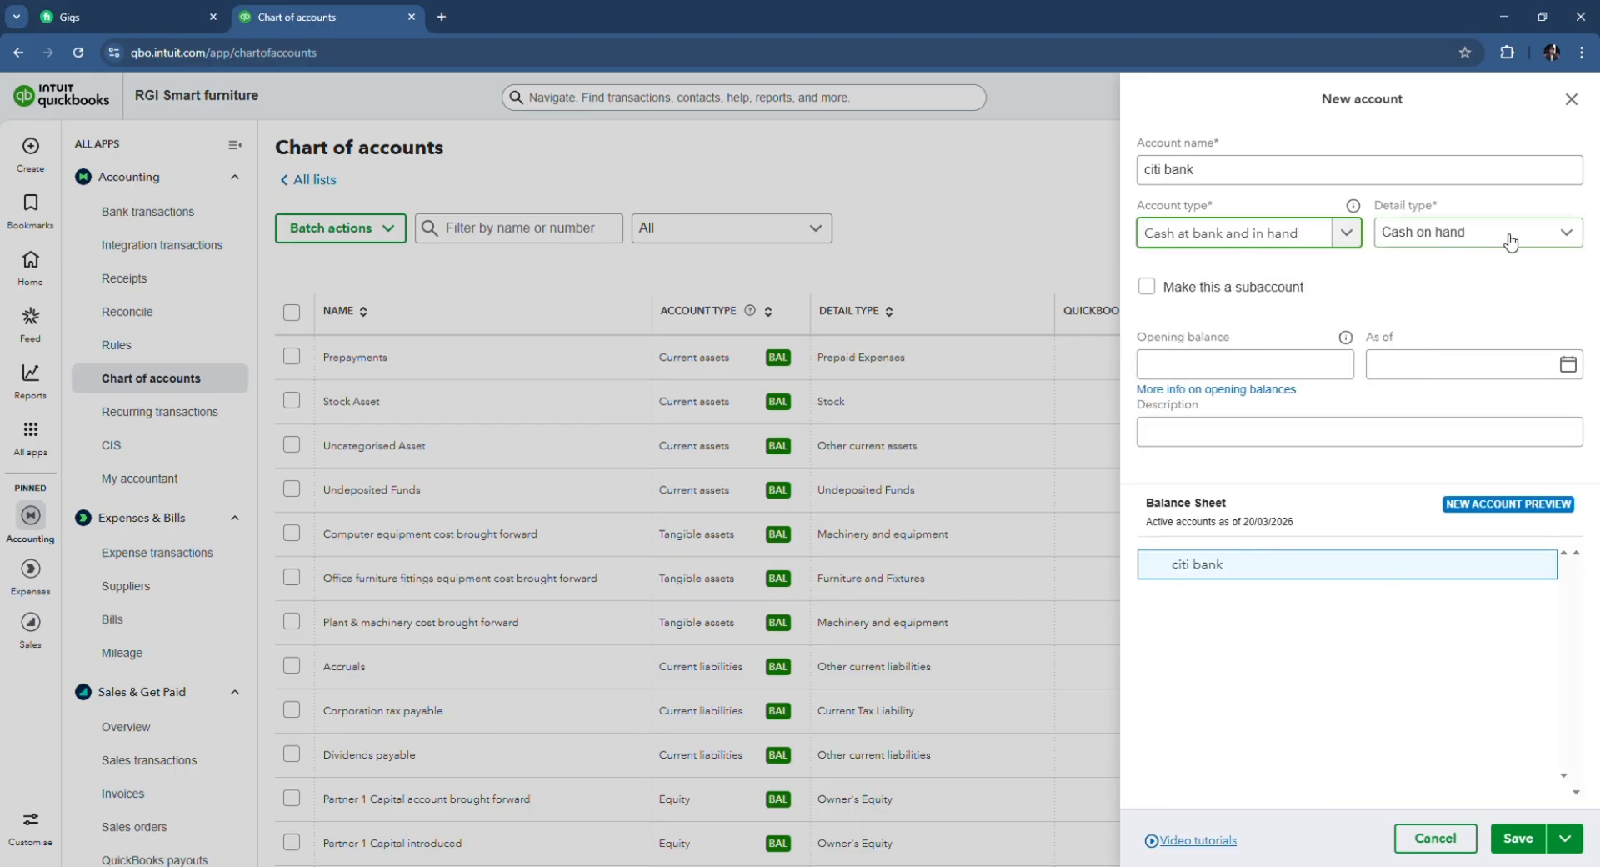
- Try the Current and Savings detail types for the new account, and set it back to Cash on hand
left_click(1568, 237)
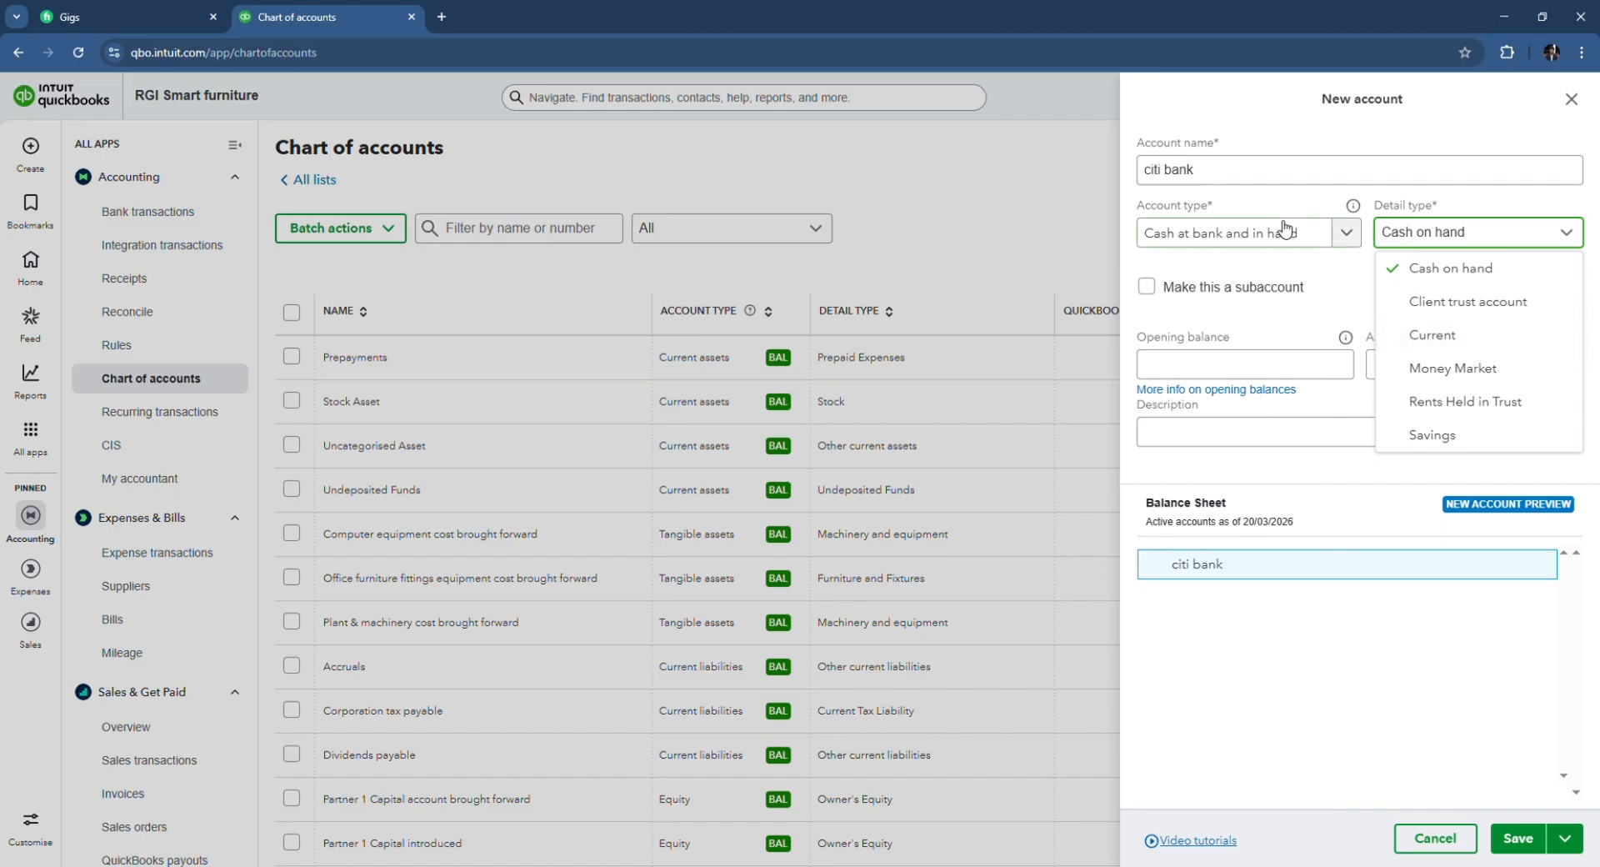
left_click(1472, 339)
left_click(1570, 237)
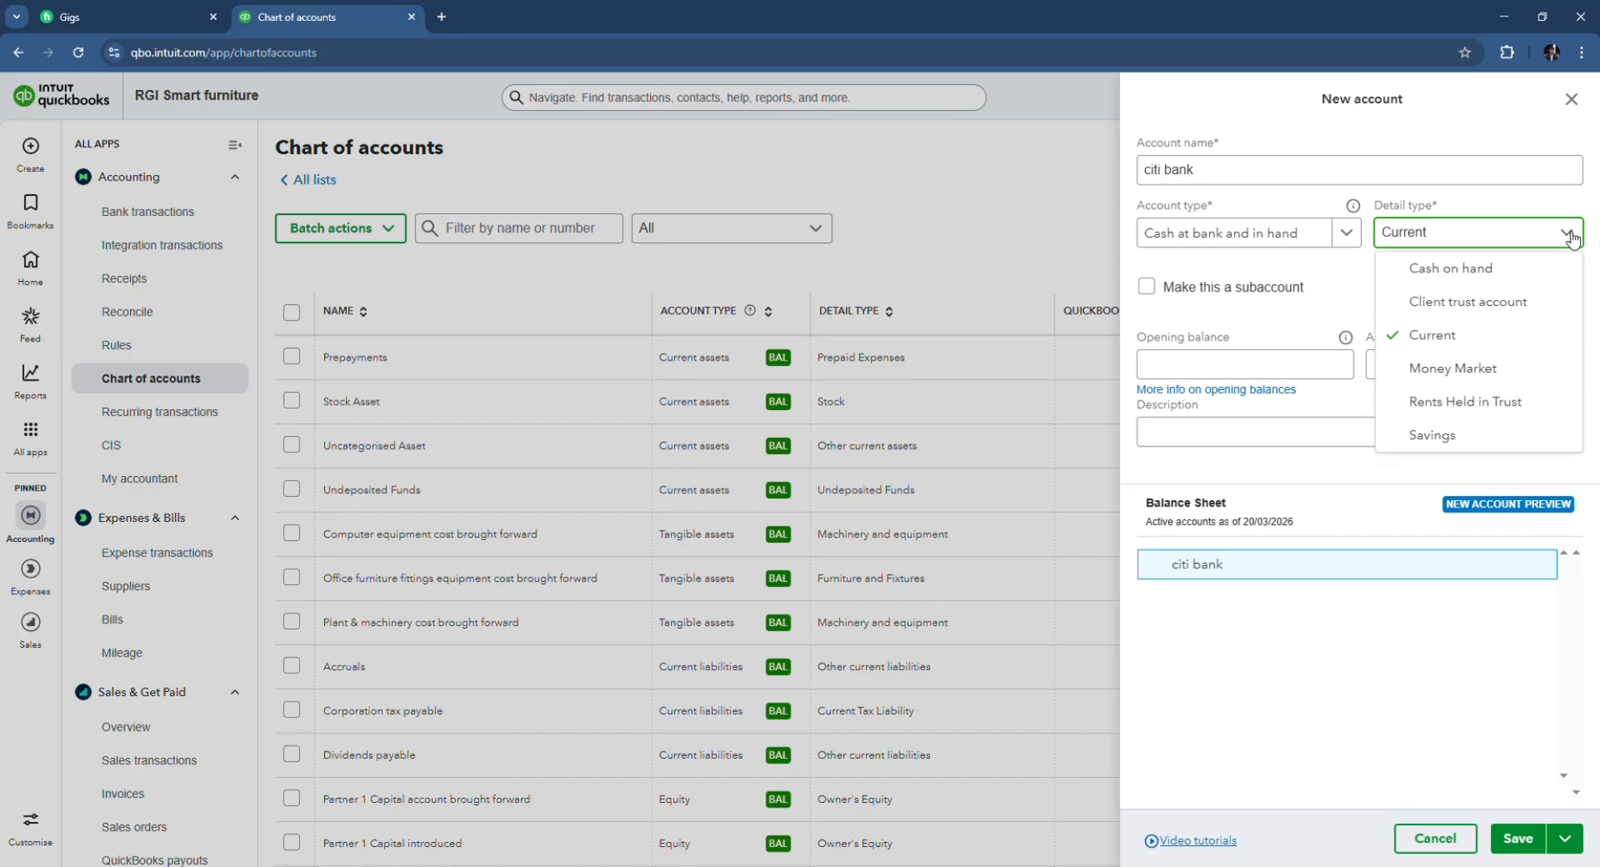
left_click(1465, 434)
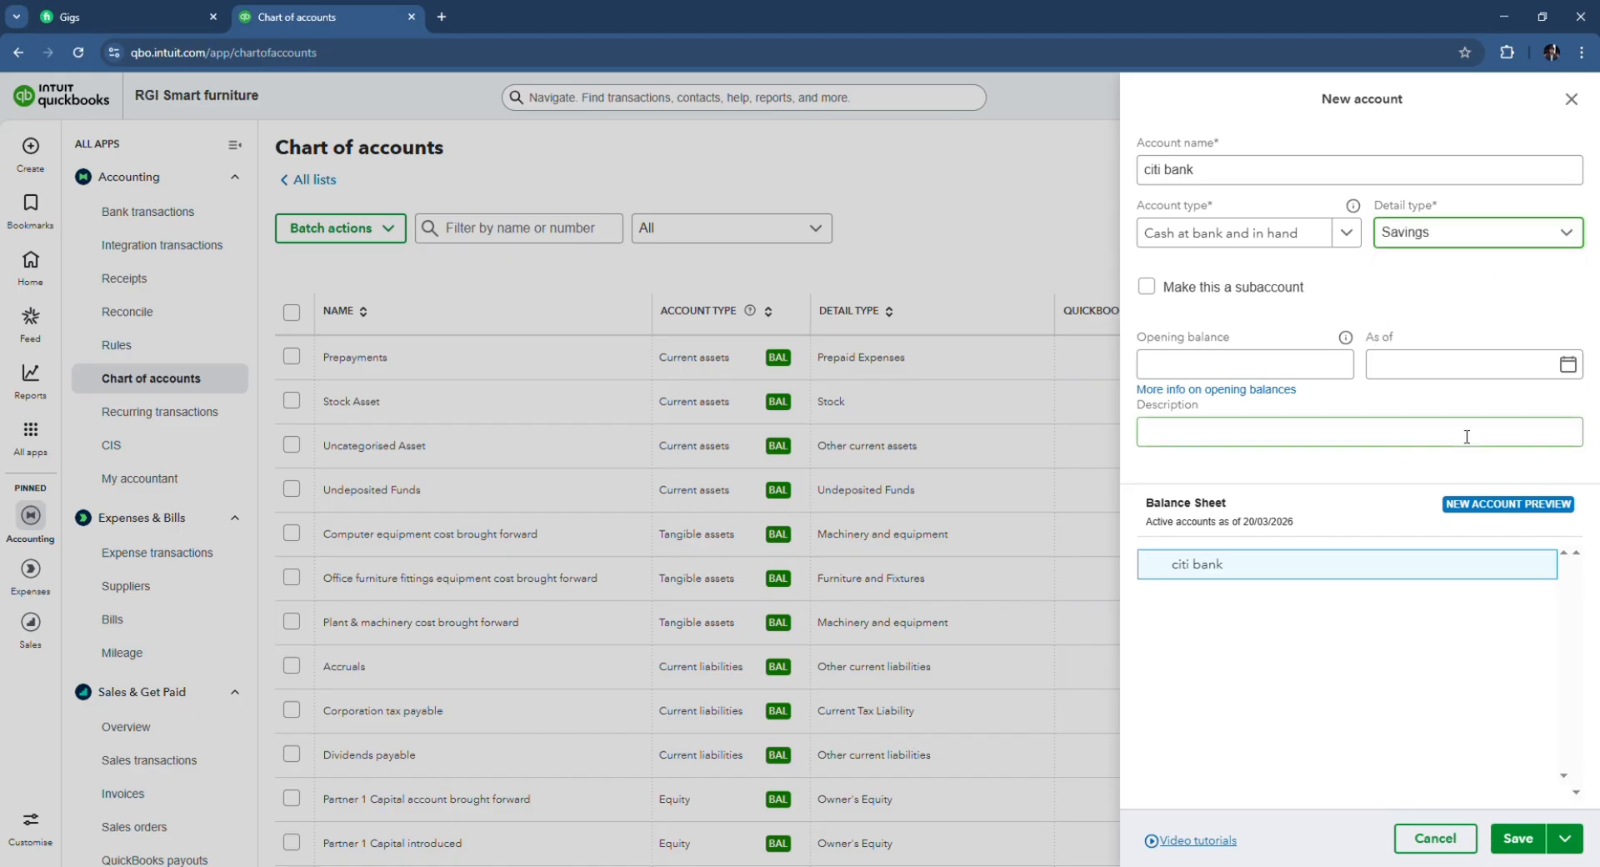
left_click(1568, 234)
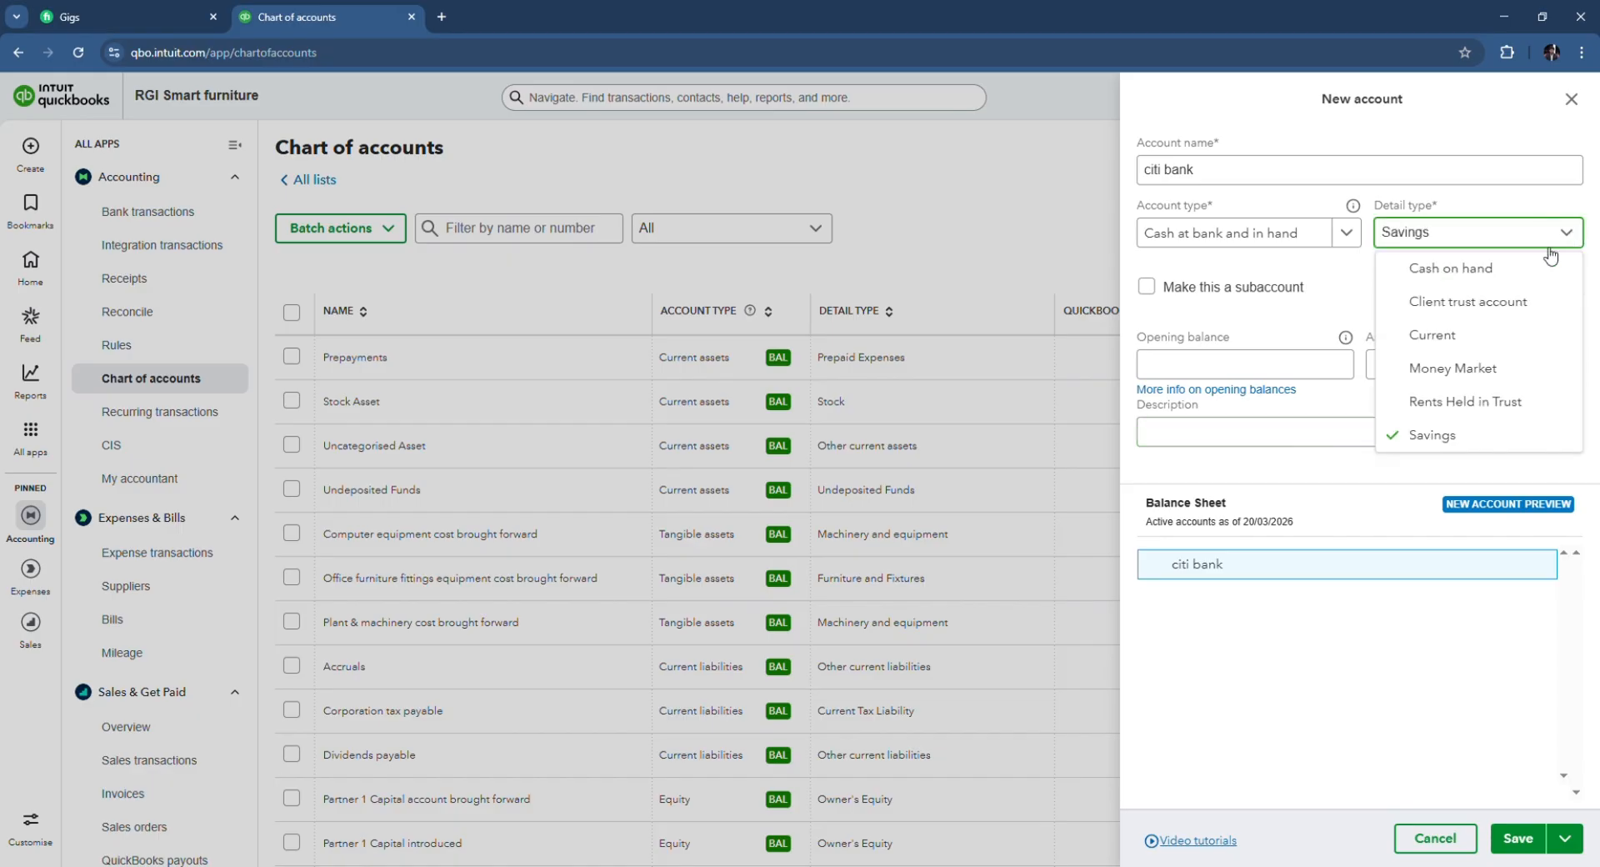
left_click(1487, 275)
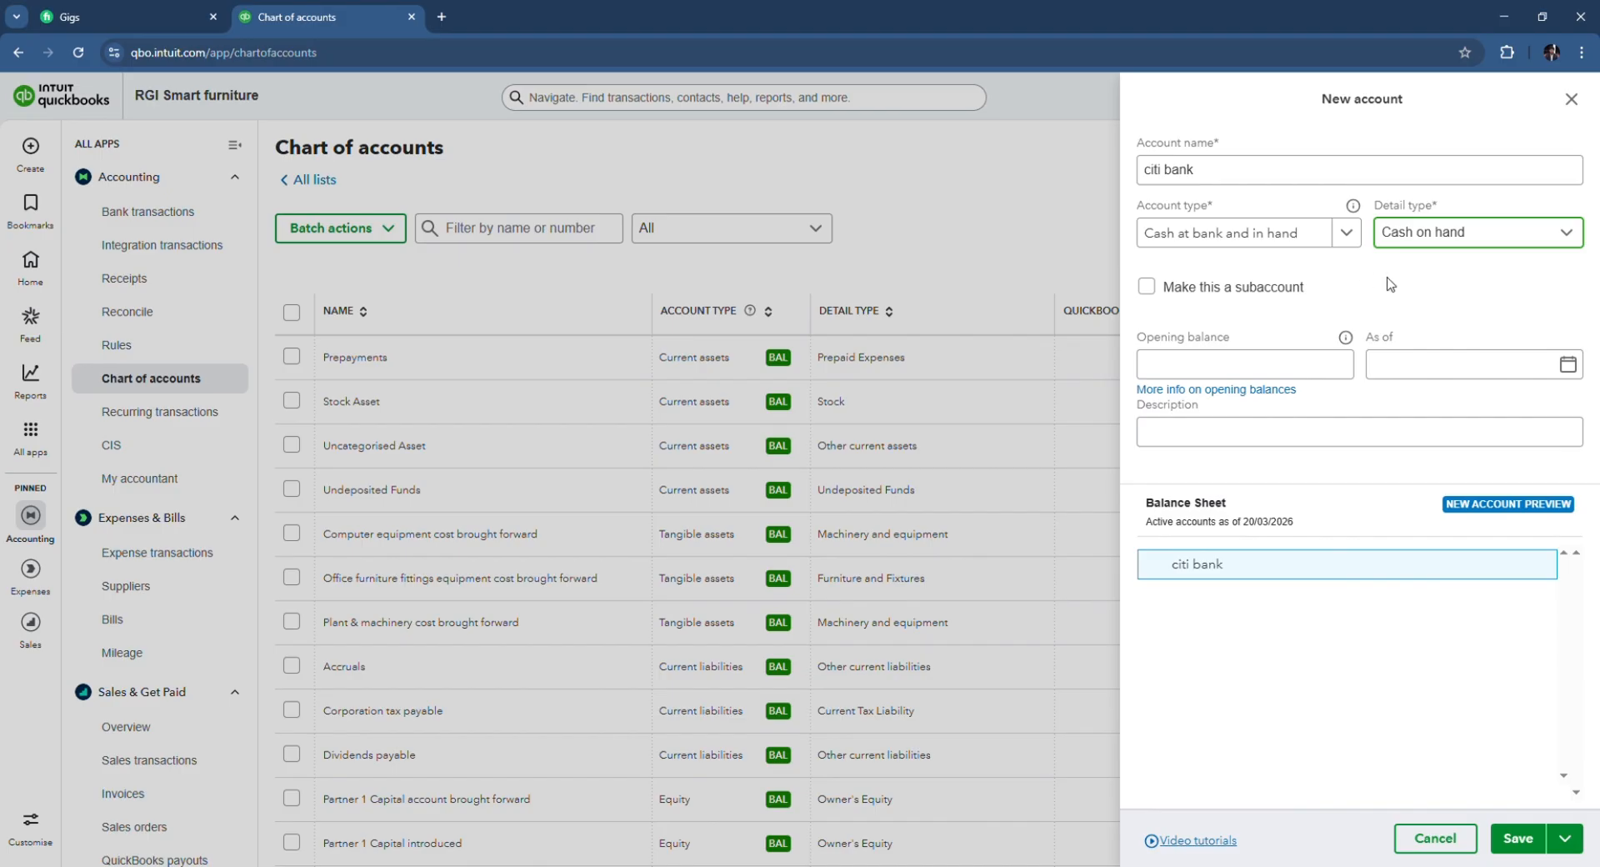
- Give the citi bank account an opening balance of 500 as of 10/12/2025 and save it
left_click(1204, 368)
left_click(1230, 371)
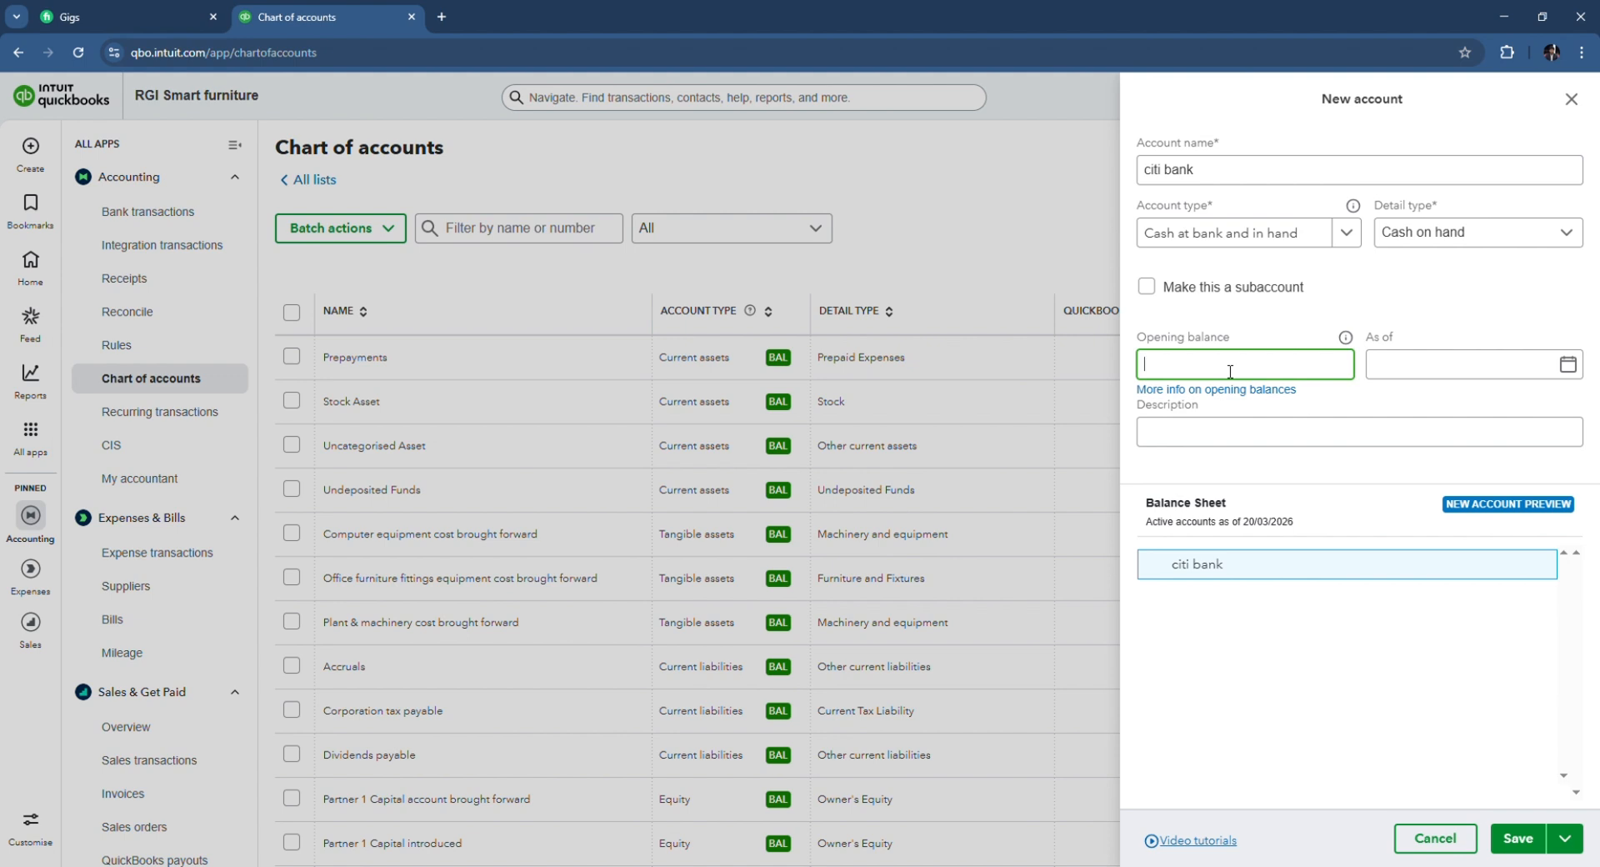
type("500")
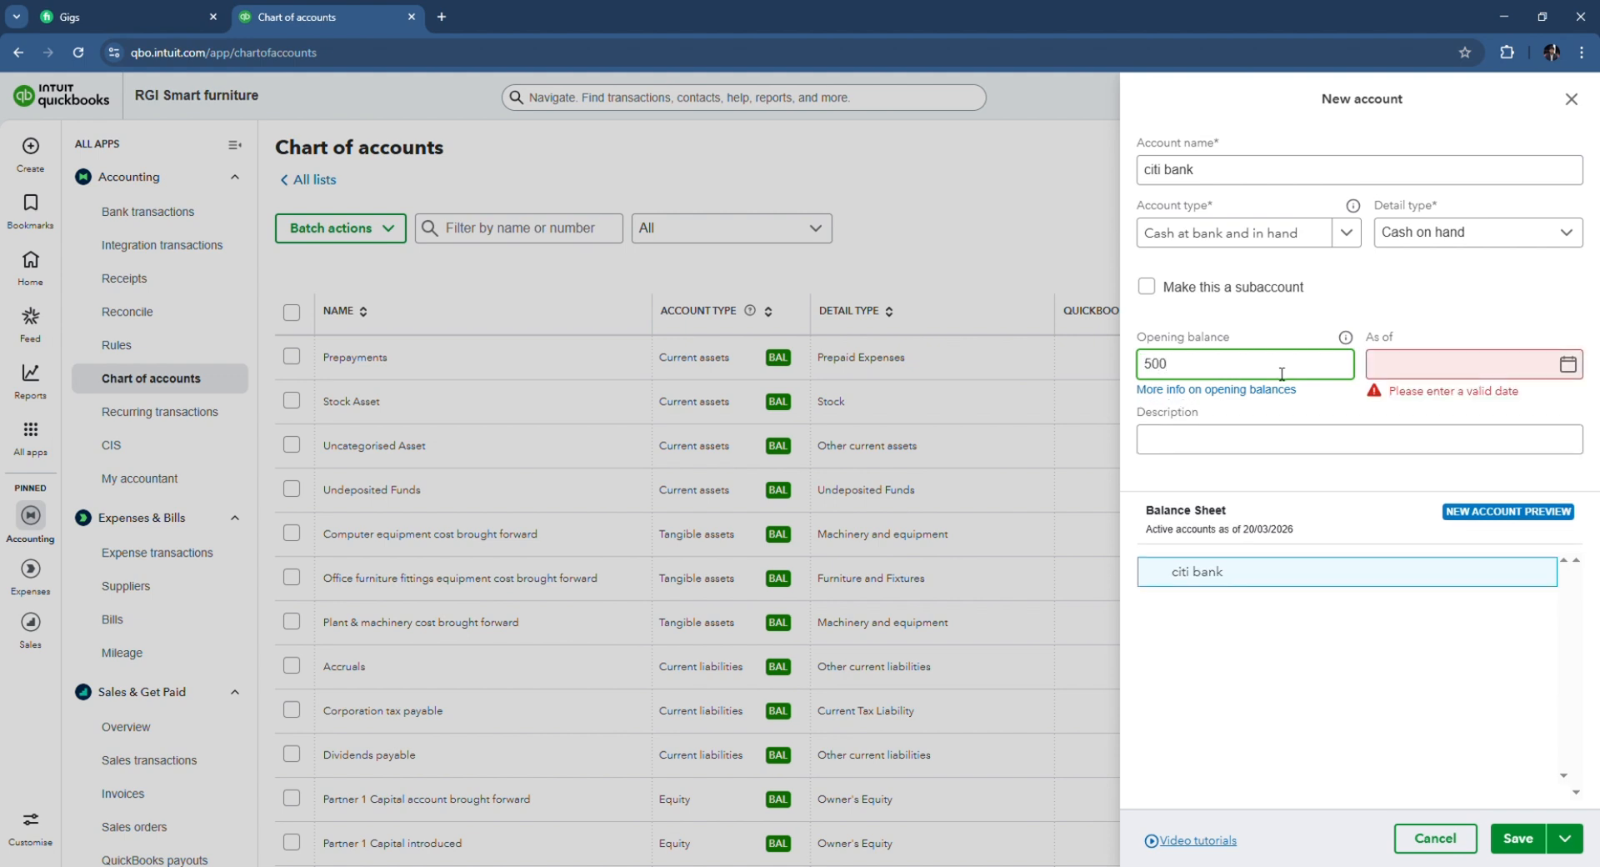
left_click(1573, 366)
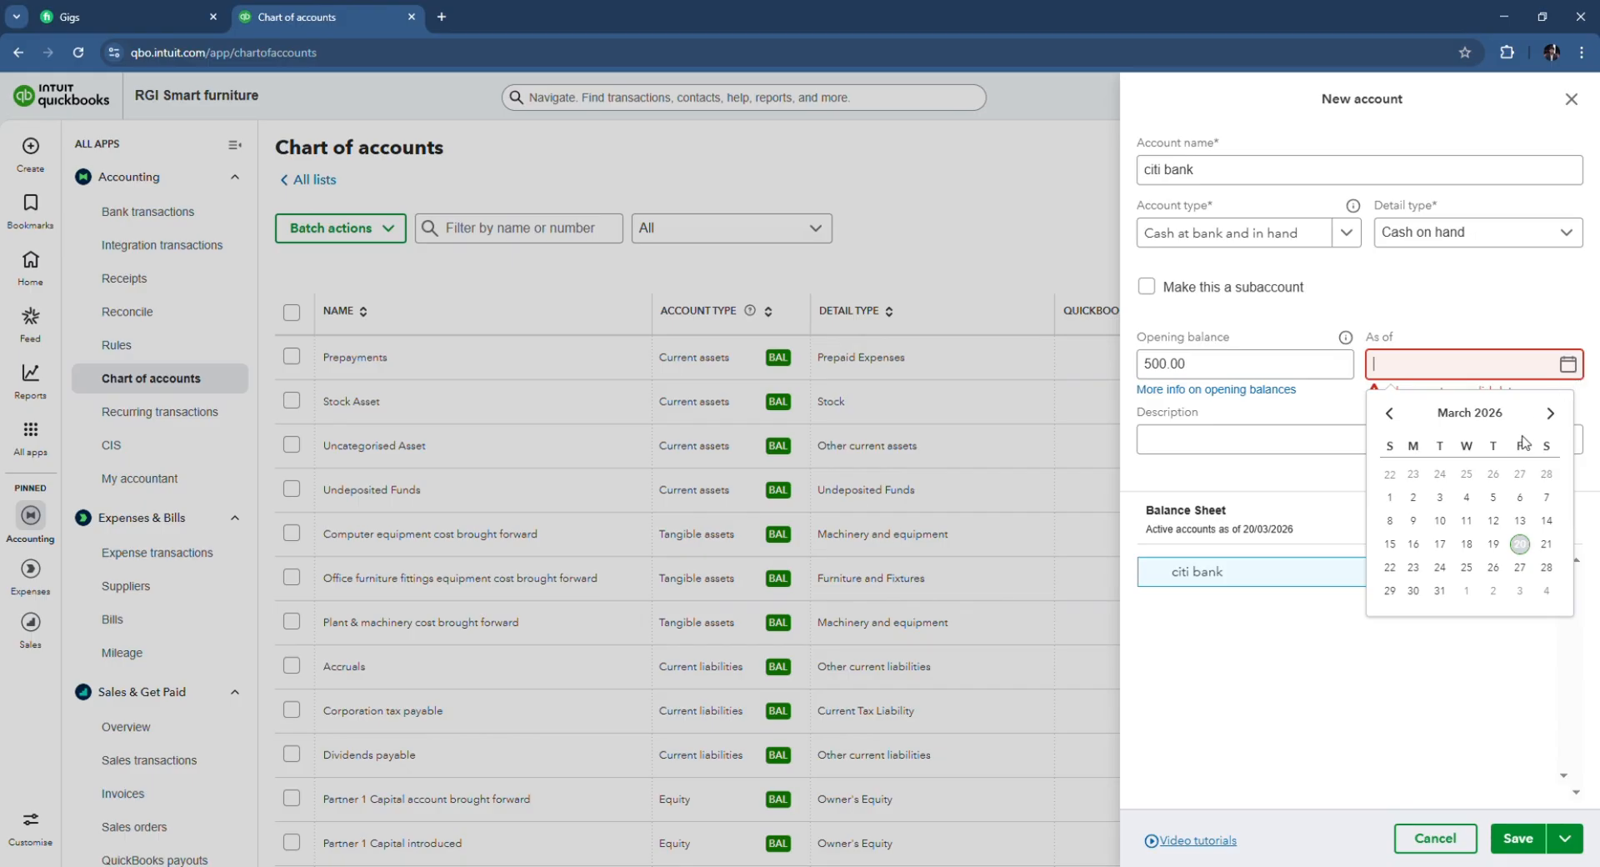
left_click(1389, 414)
left_click(1389, 414)
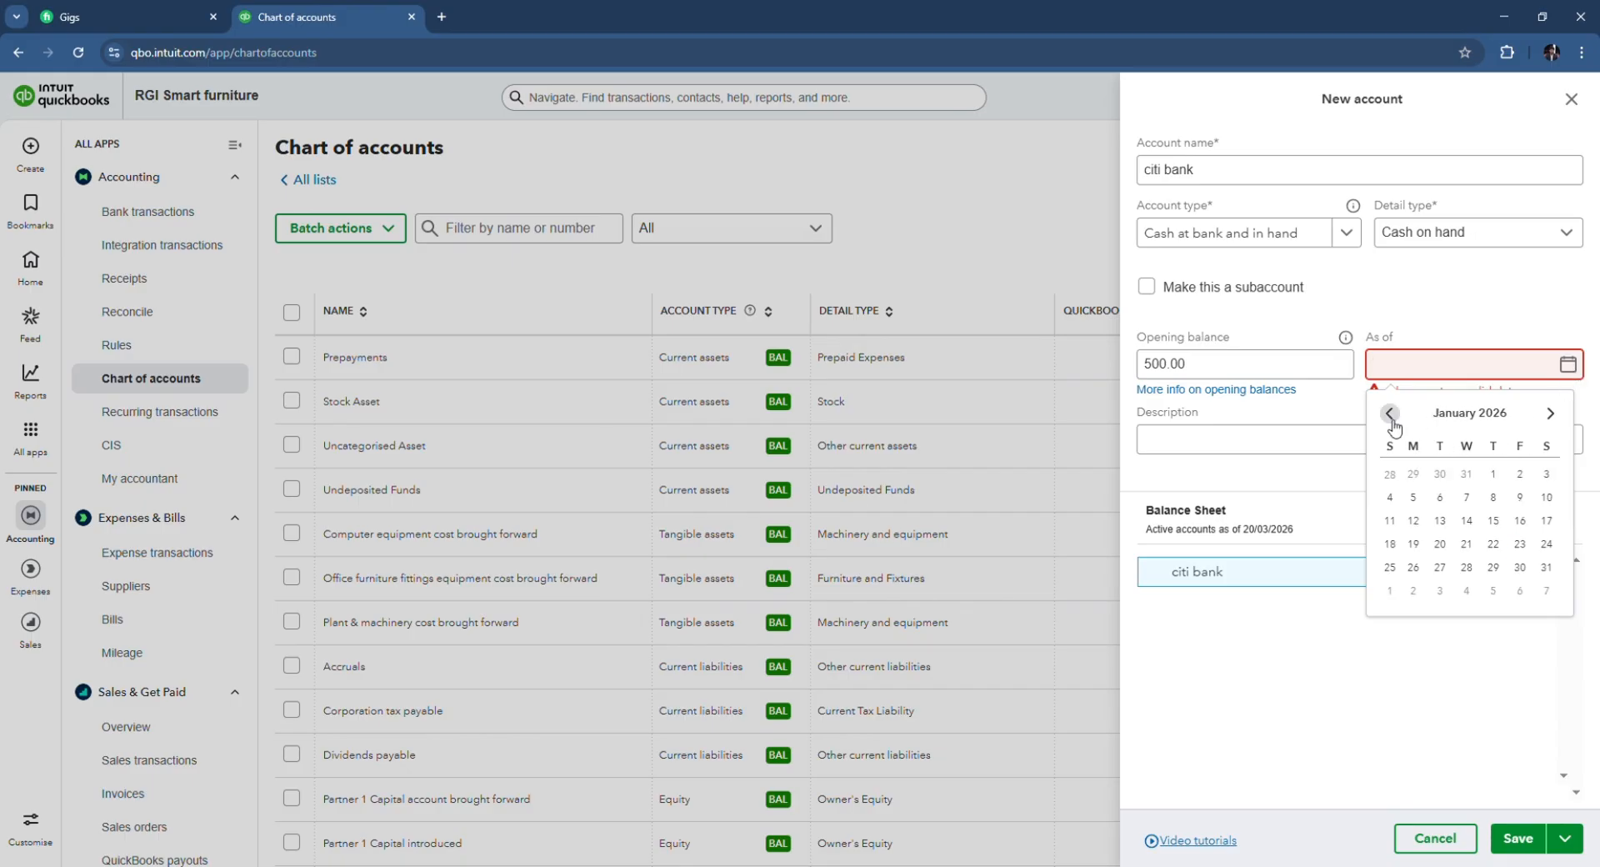
left_click(1390, 414)
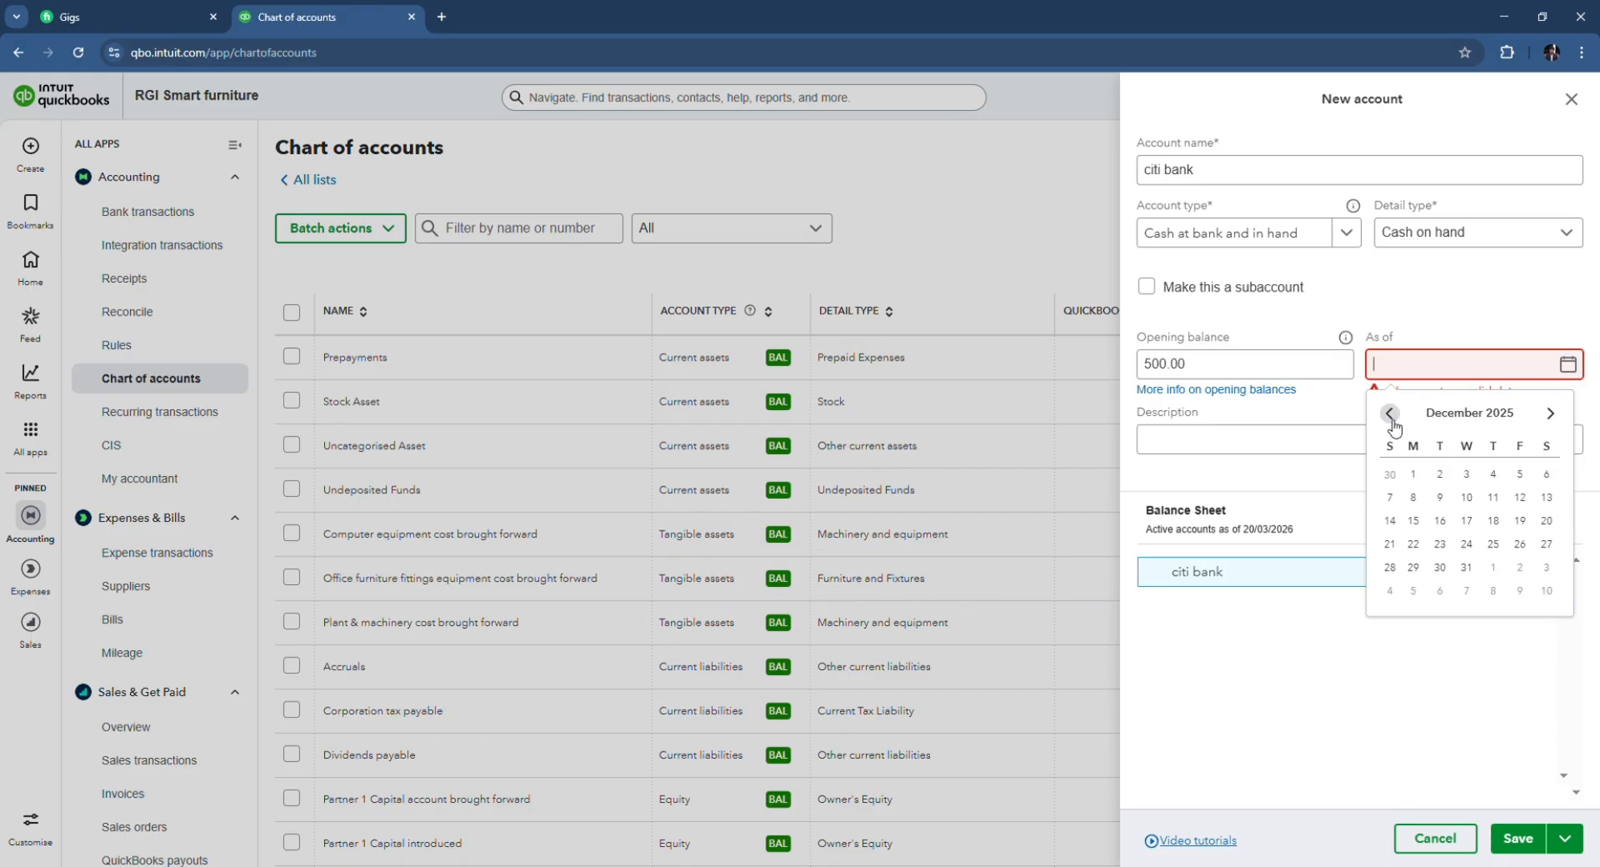
left_click(1467, 497)
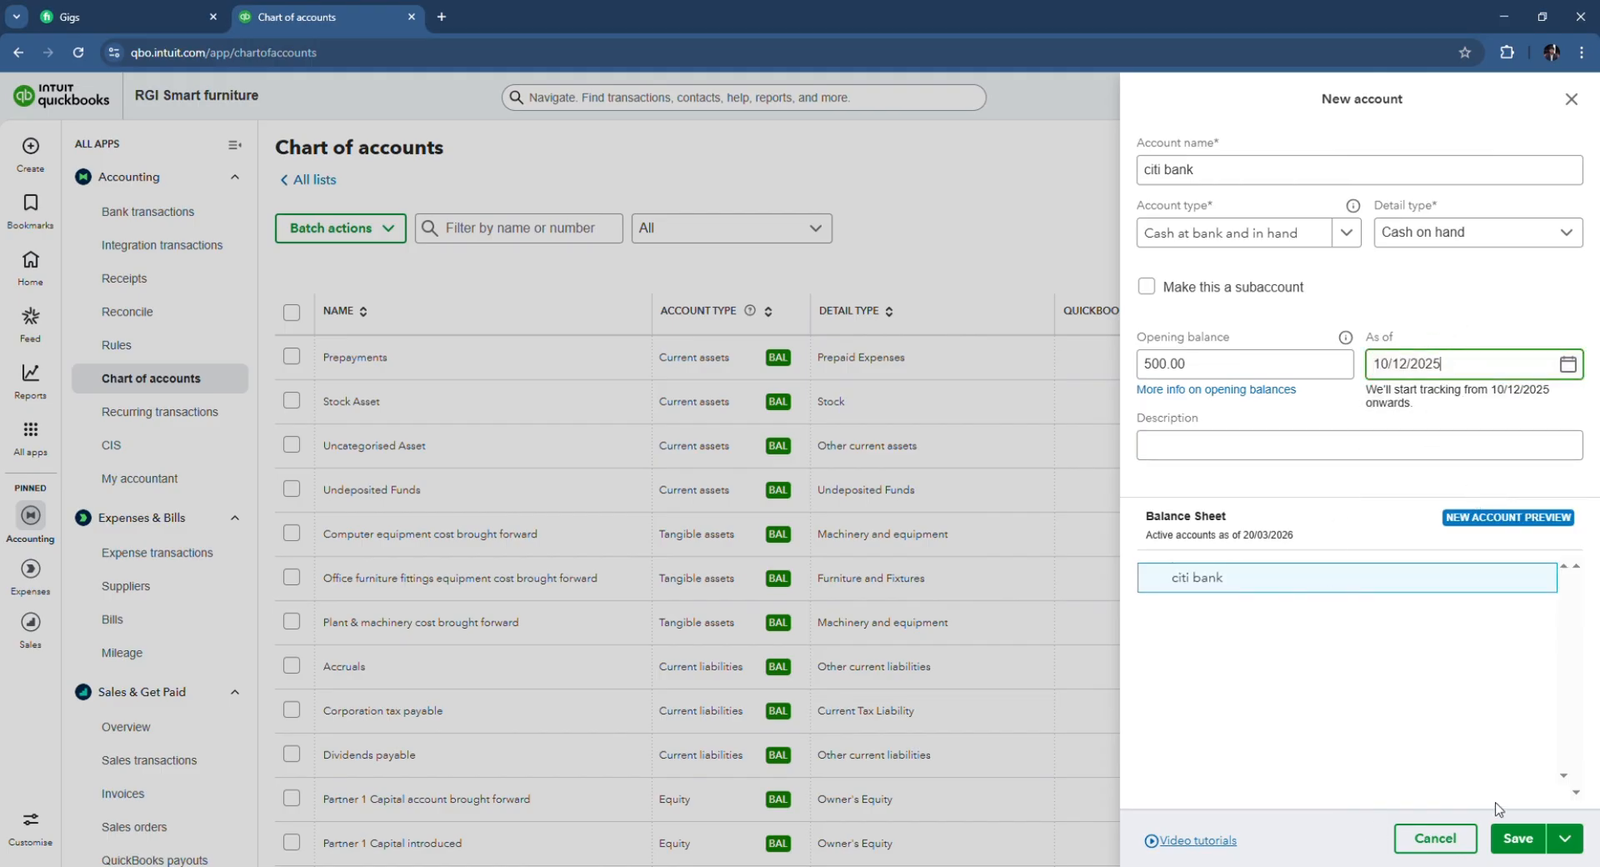
left_click(1530, 842)
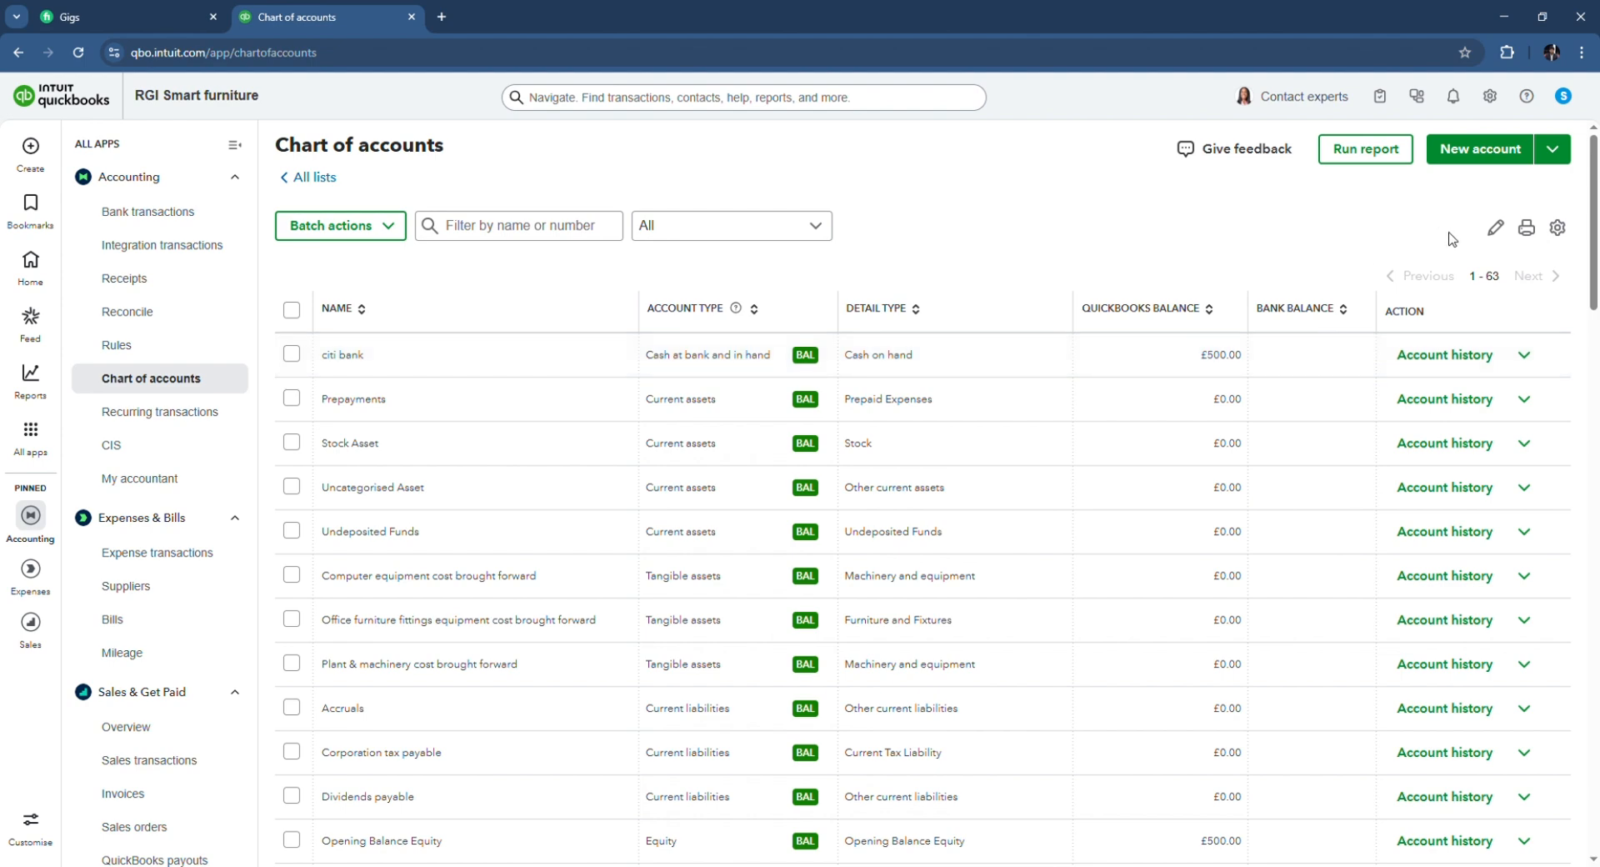
- Start a new account named Rent expense with the account type Expenses
left_click(1480, 166)
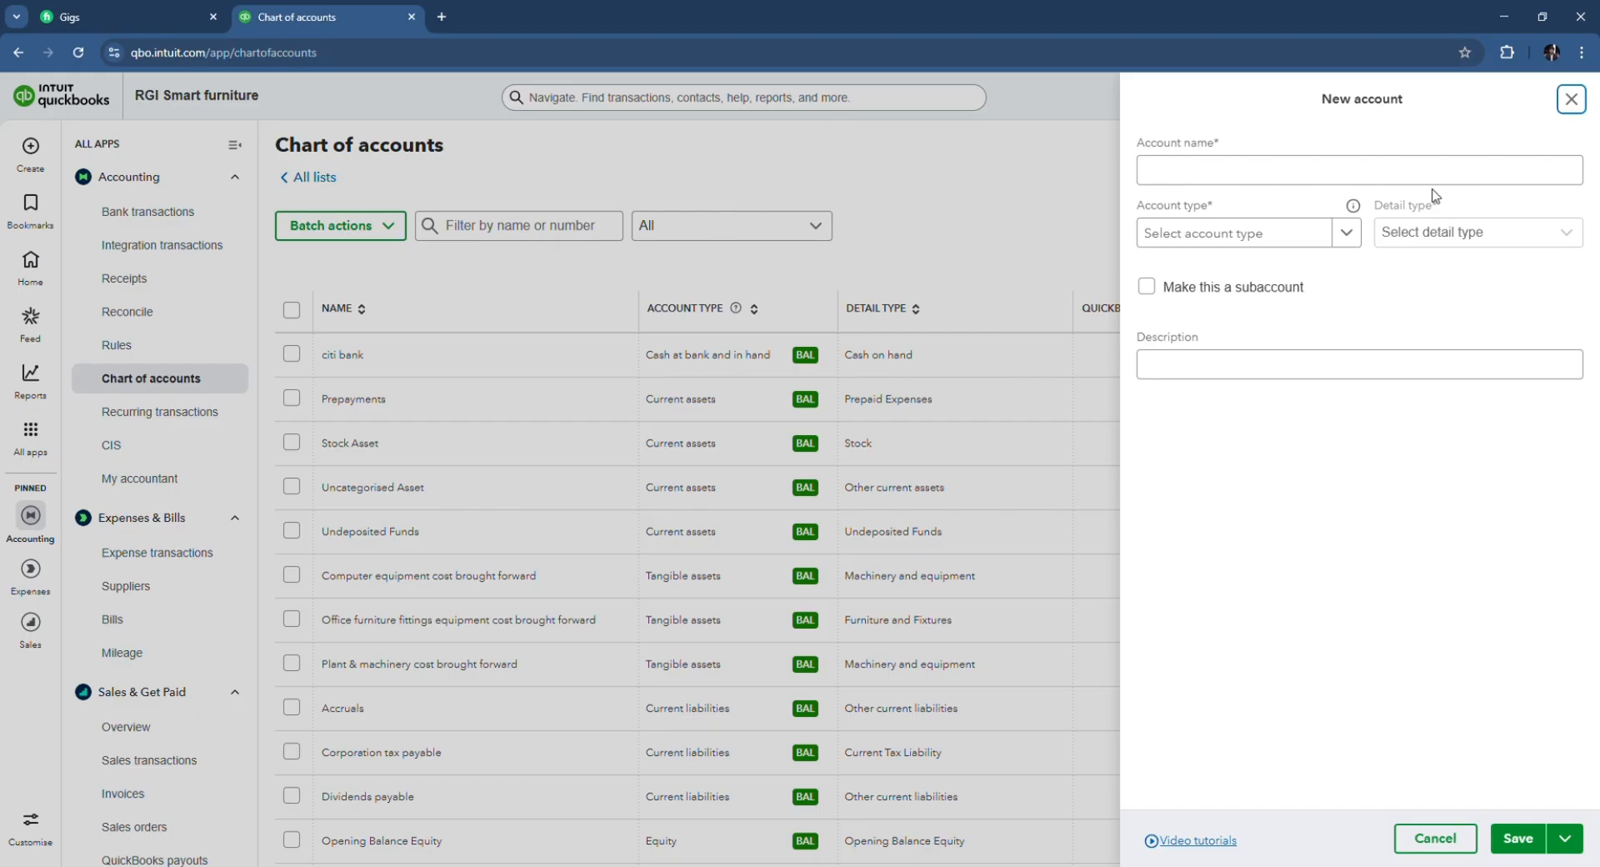
left_click(1257, 173)
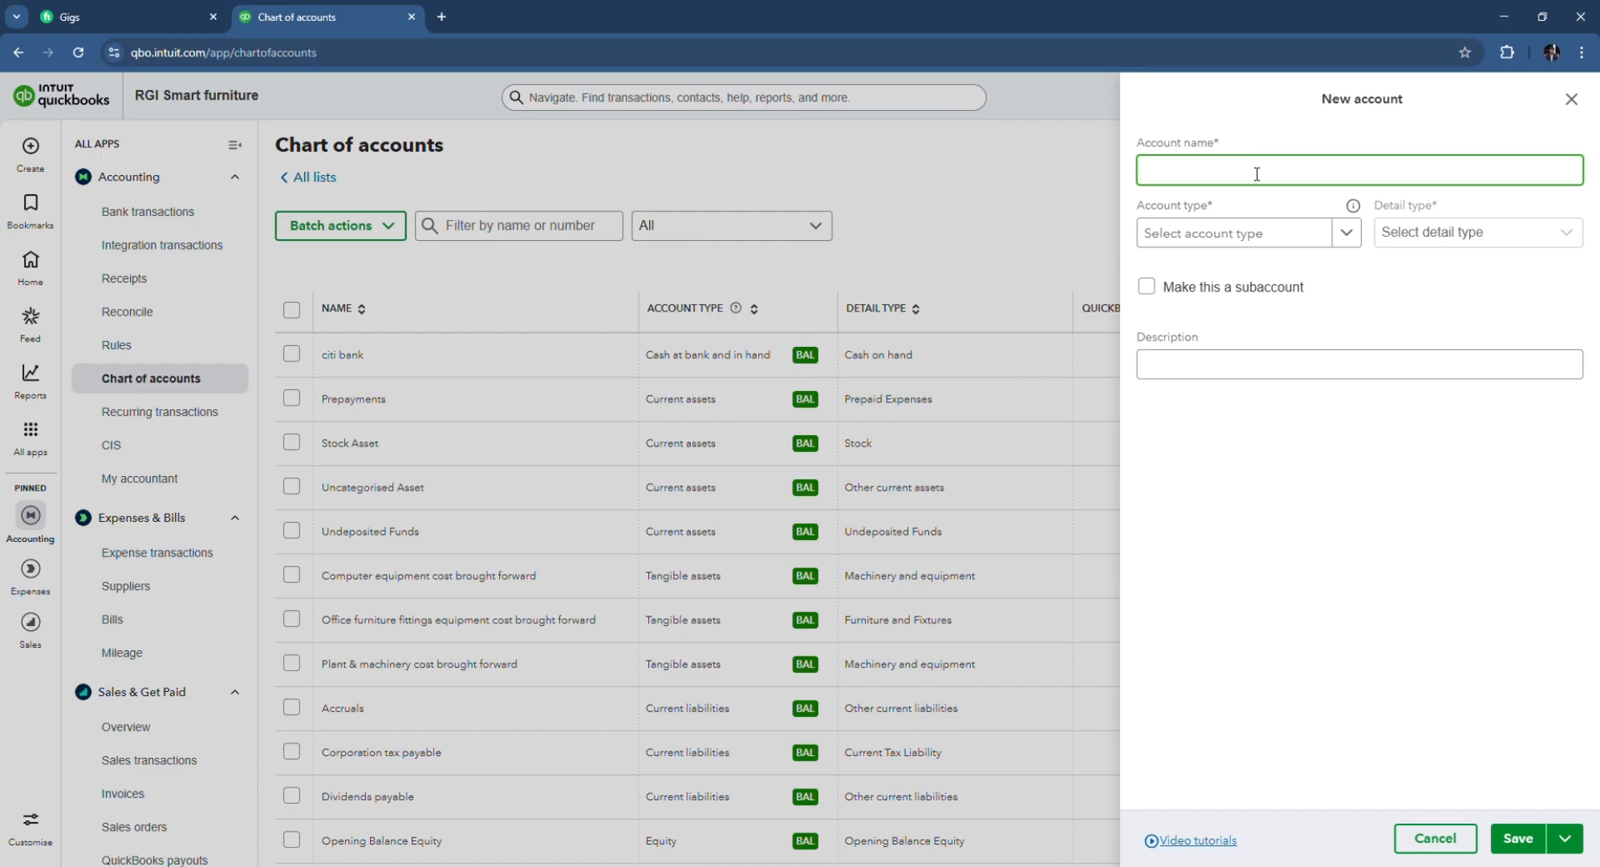
type("Rent expense")
left_click(1347, 235)
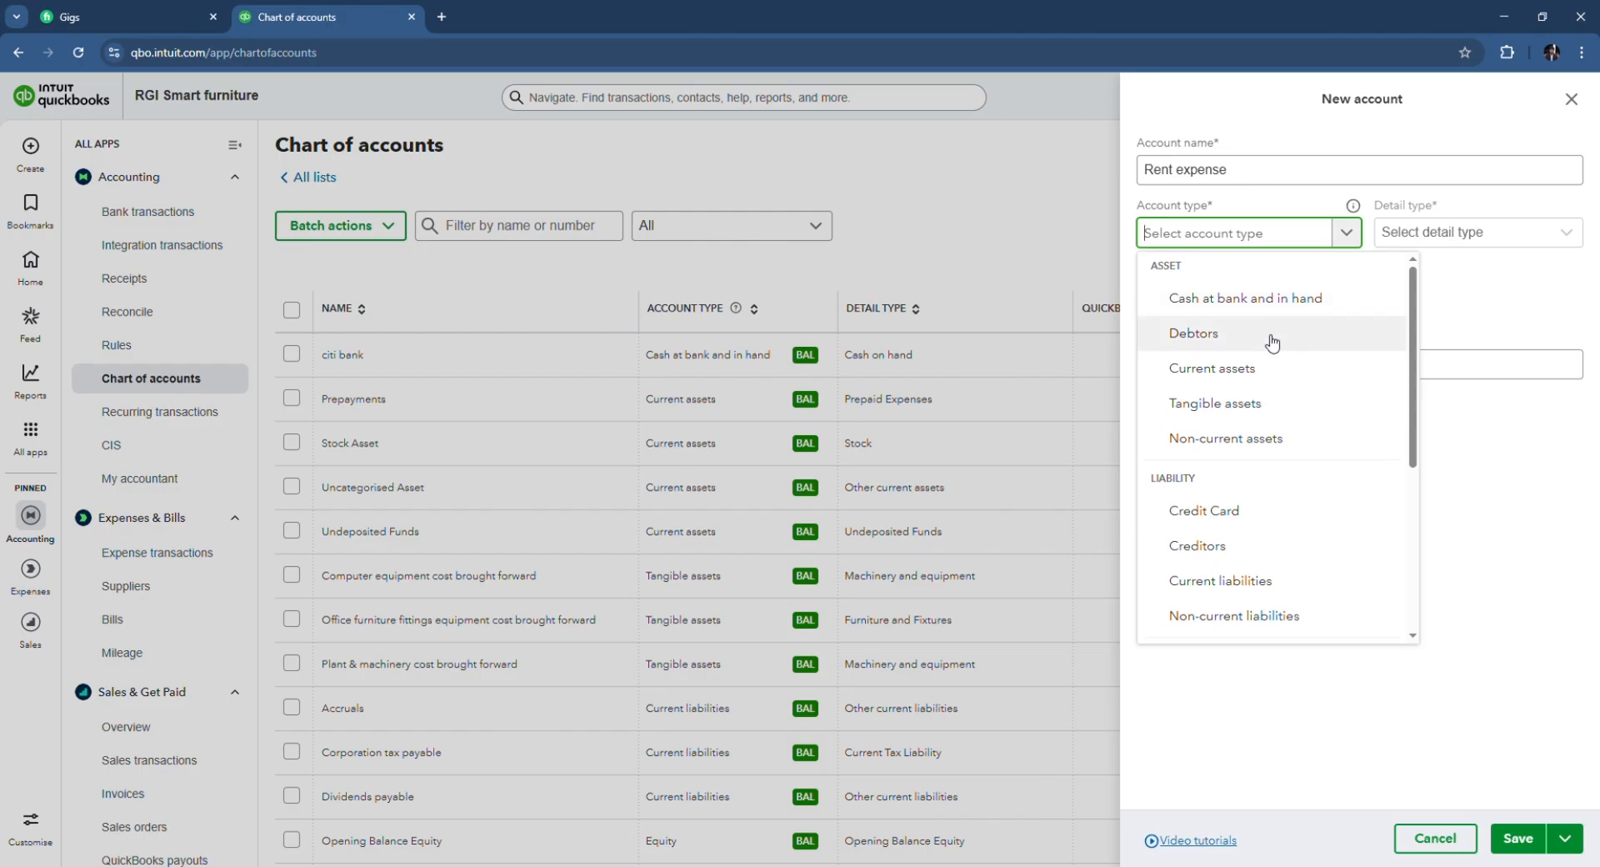
scroll(1271, 342, "down", 4)
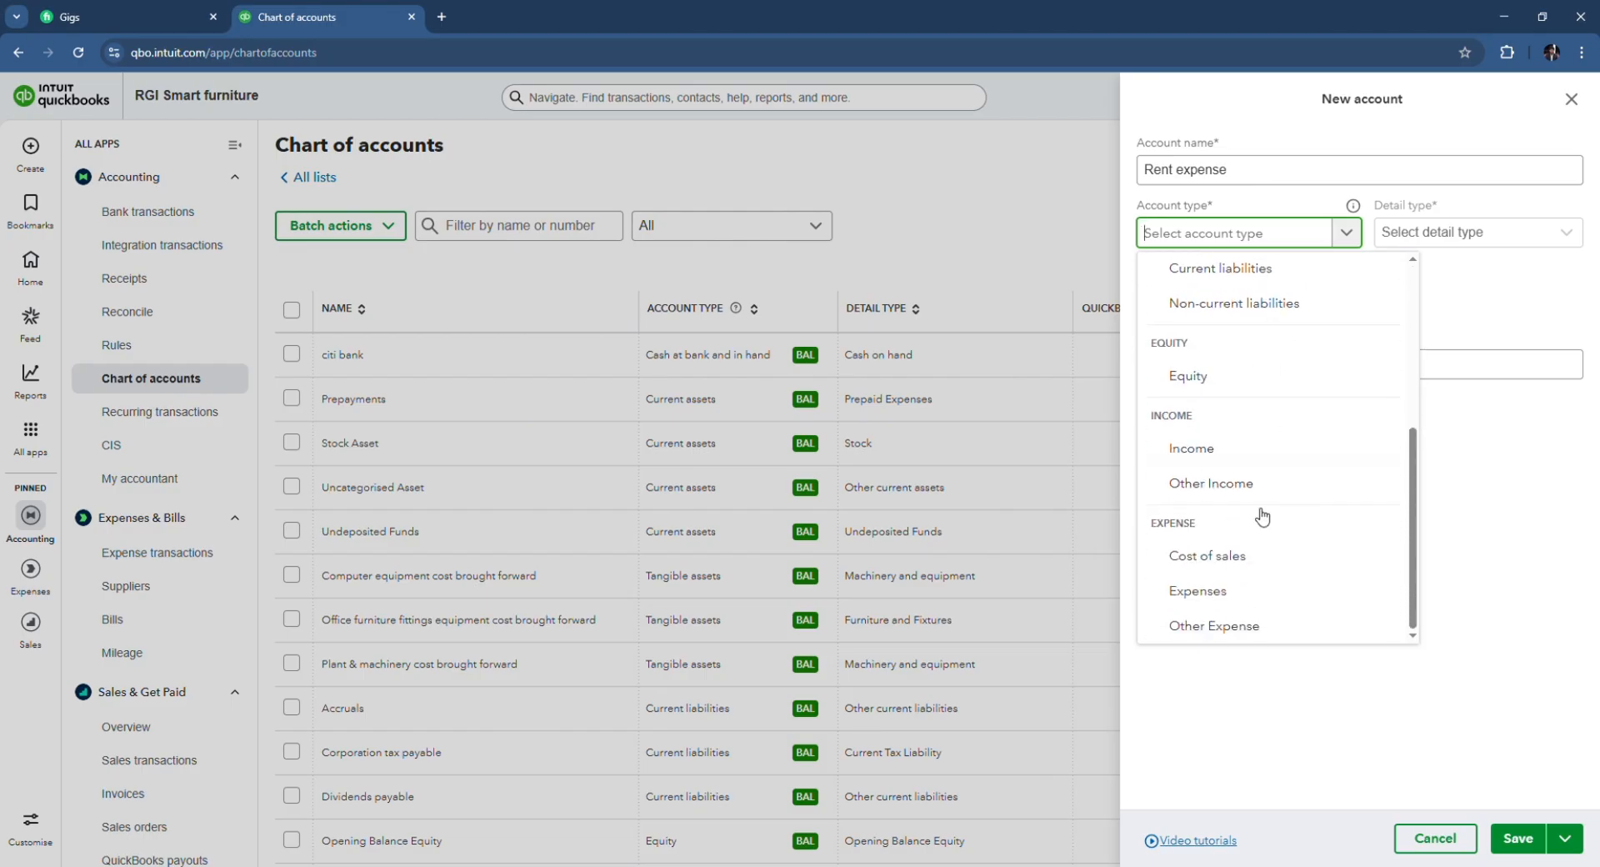
left_click(1218, 594)
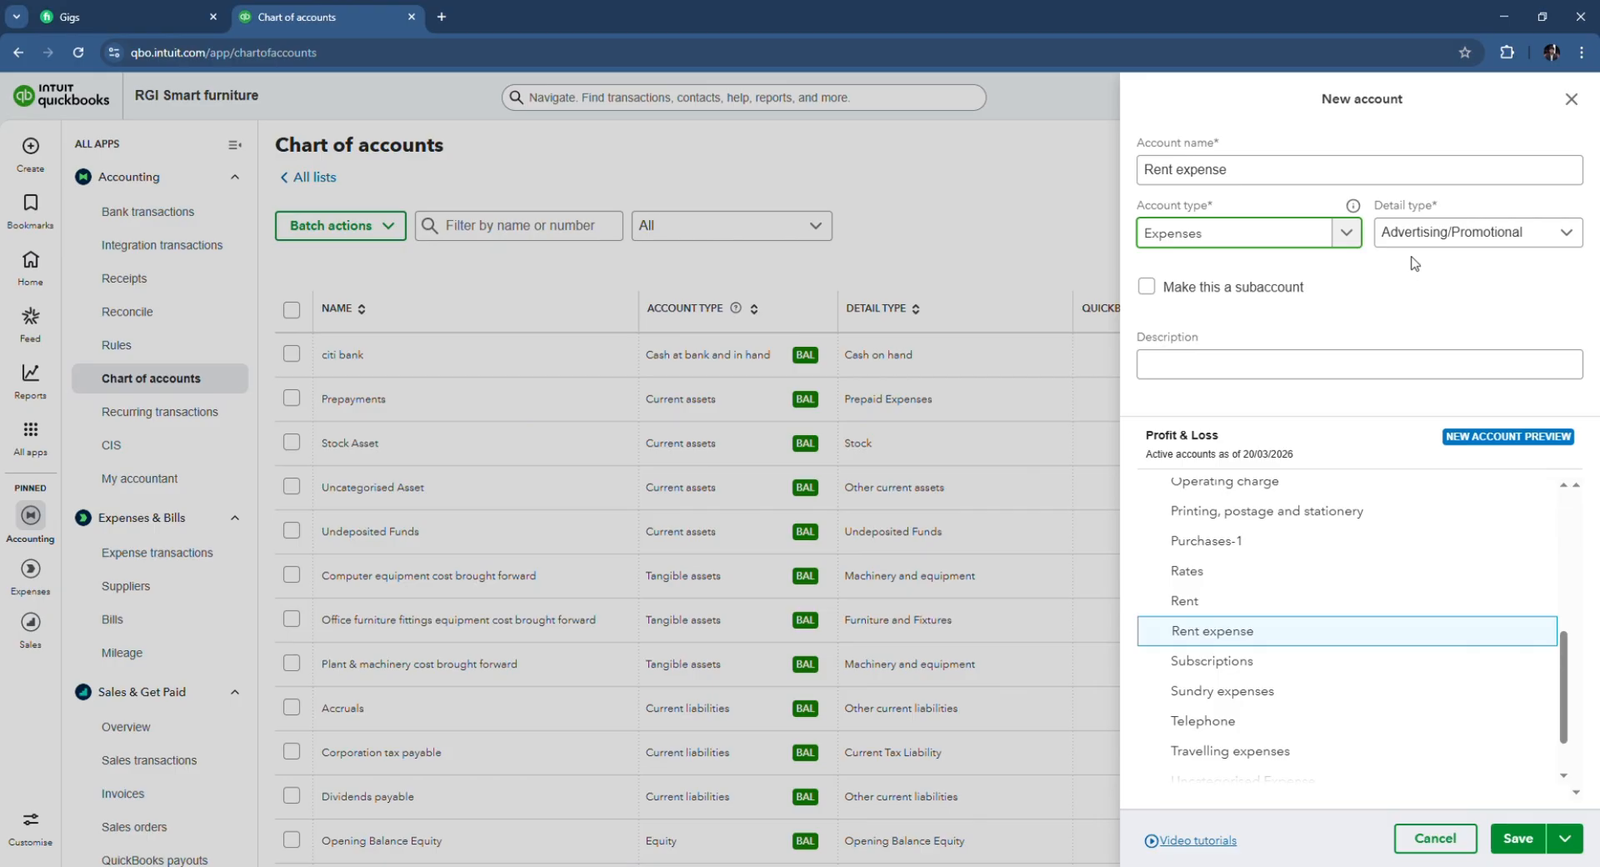
- Set the Rent expense account's detail type to Rent or Lease of Buildings and save the account
left_click(1569, 239)
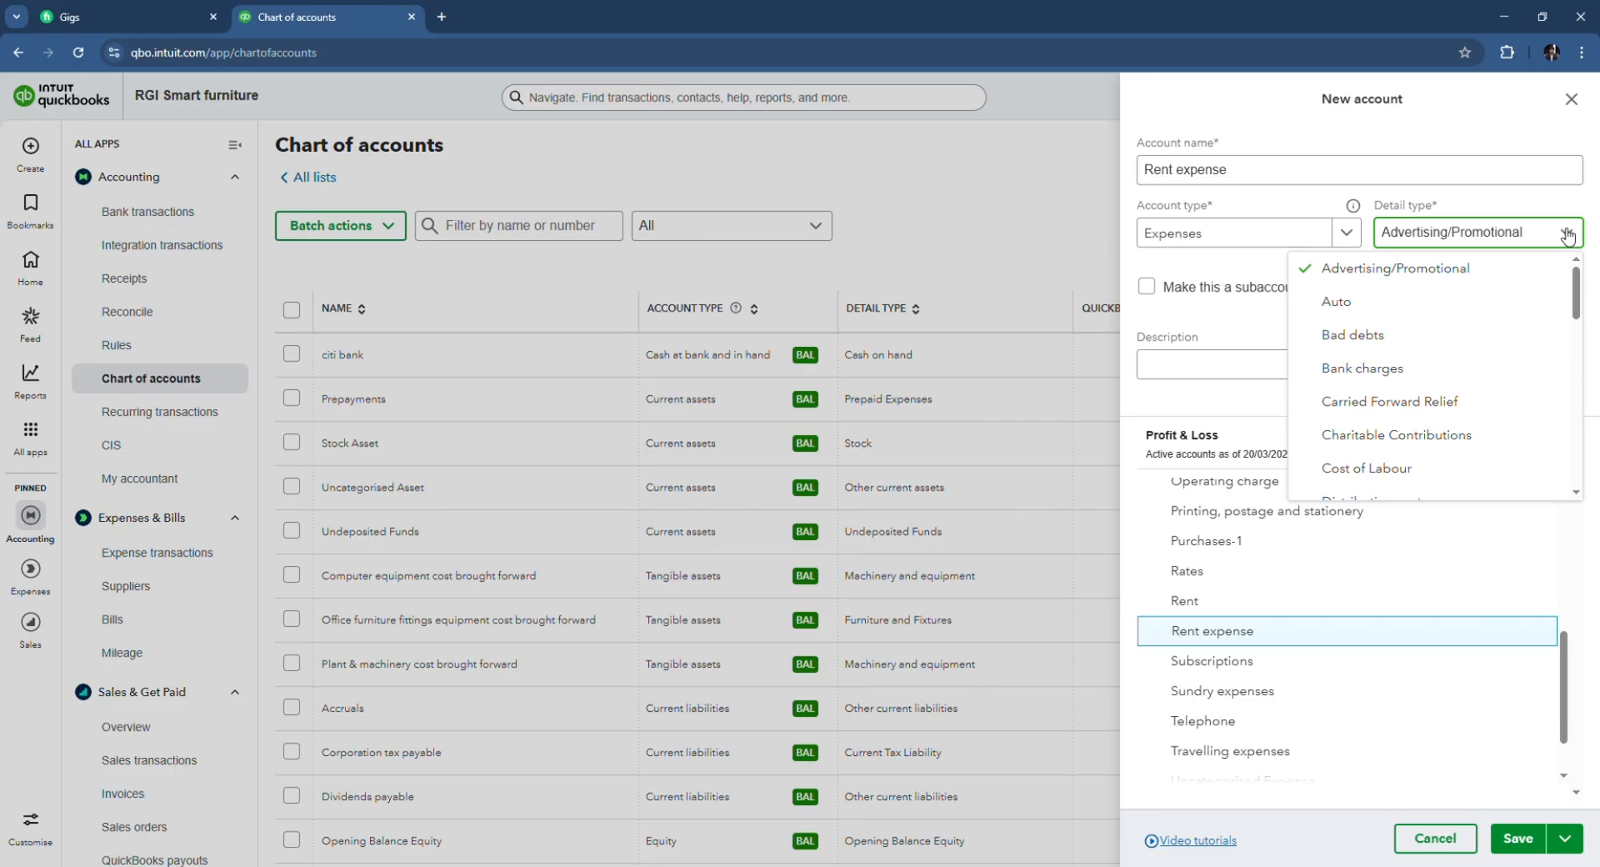
scroll(1416, 363, "down", 5)
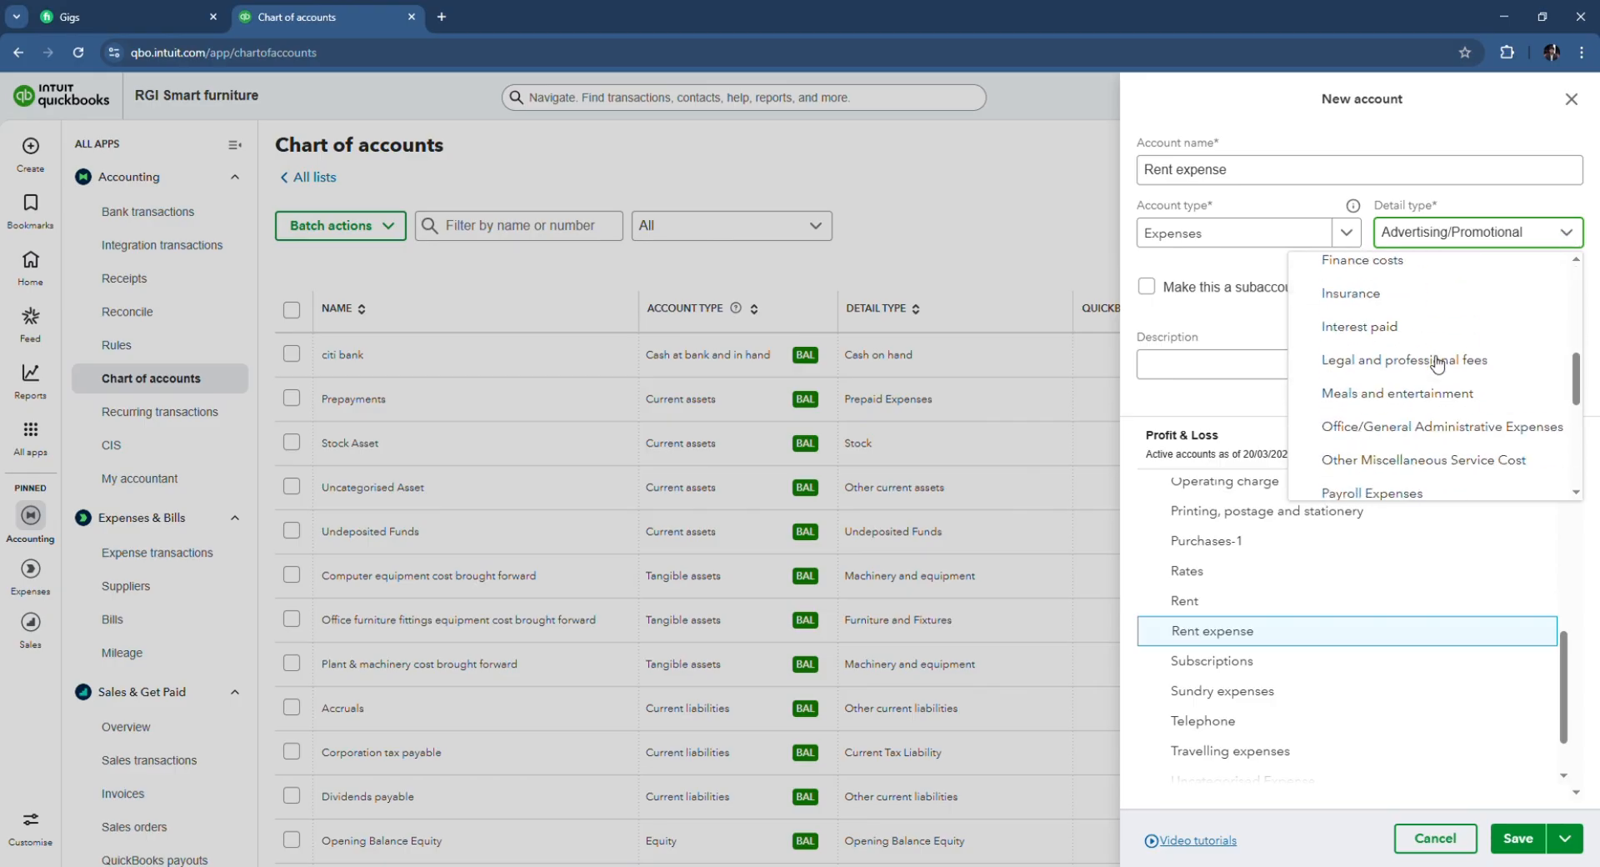
scroll(1436, 363, "down", 4)
scroll(1436, 363, "up", 1)
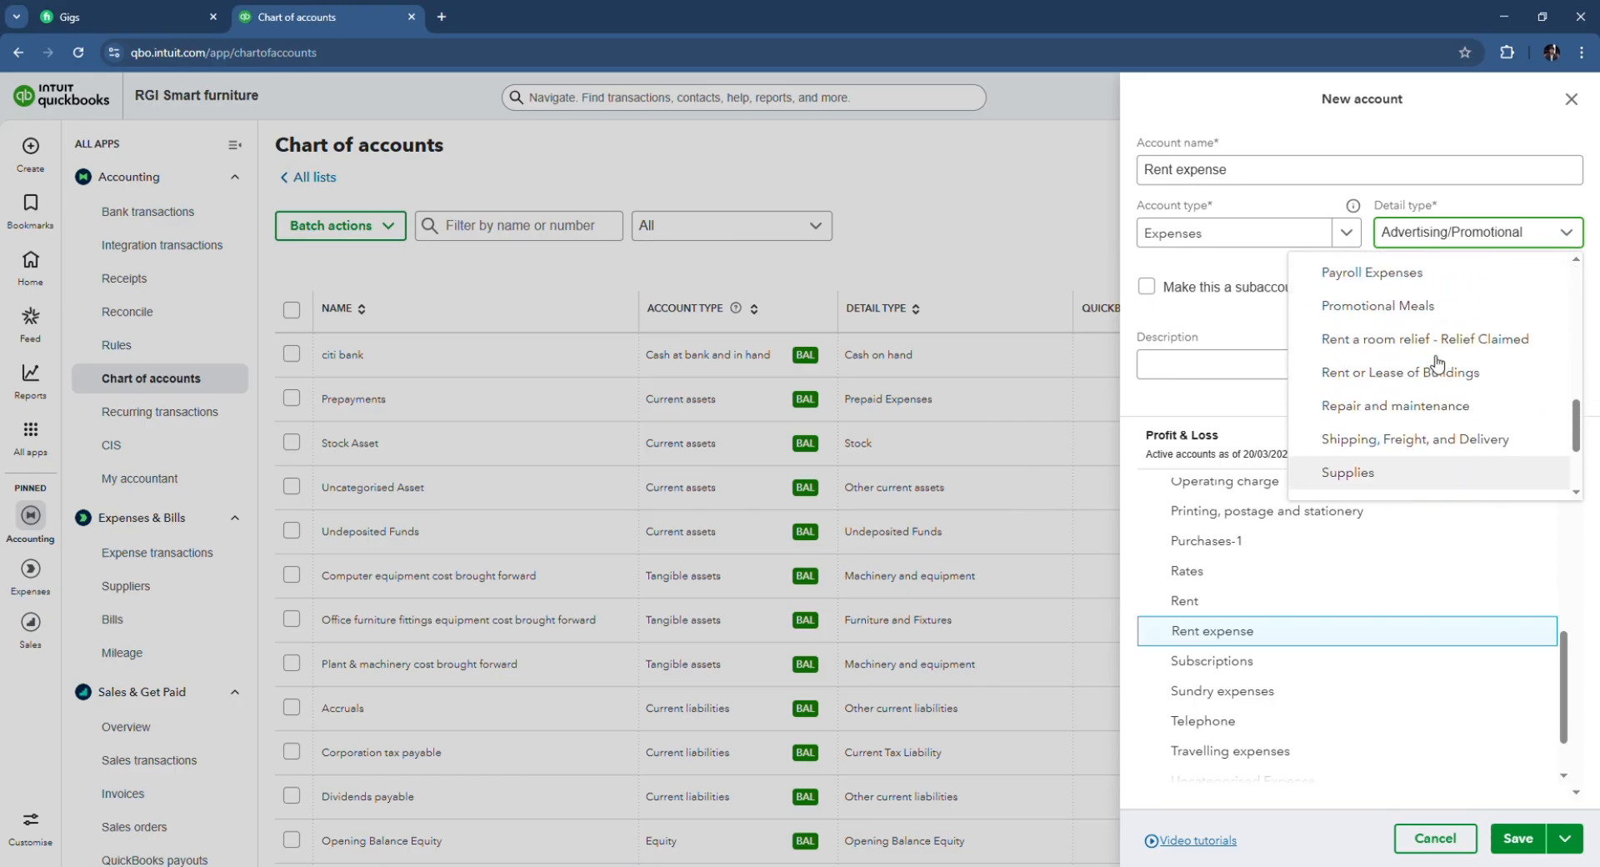
scroll(1436, 362, "up", 1)
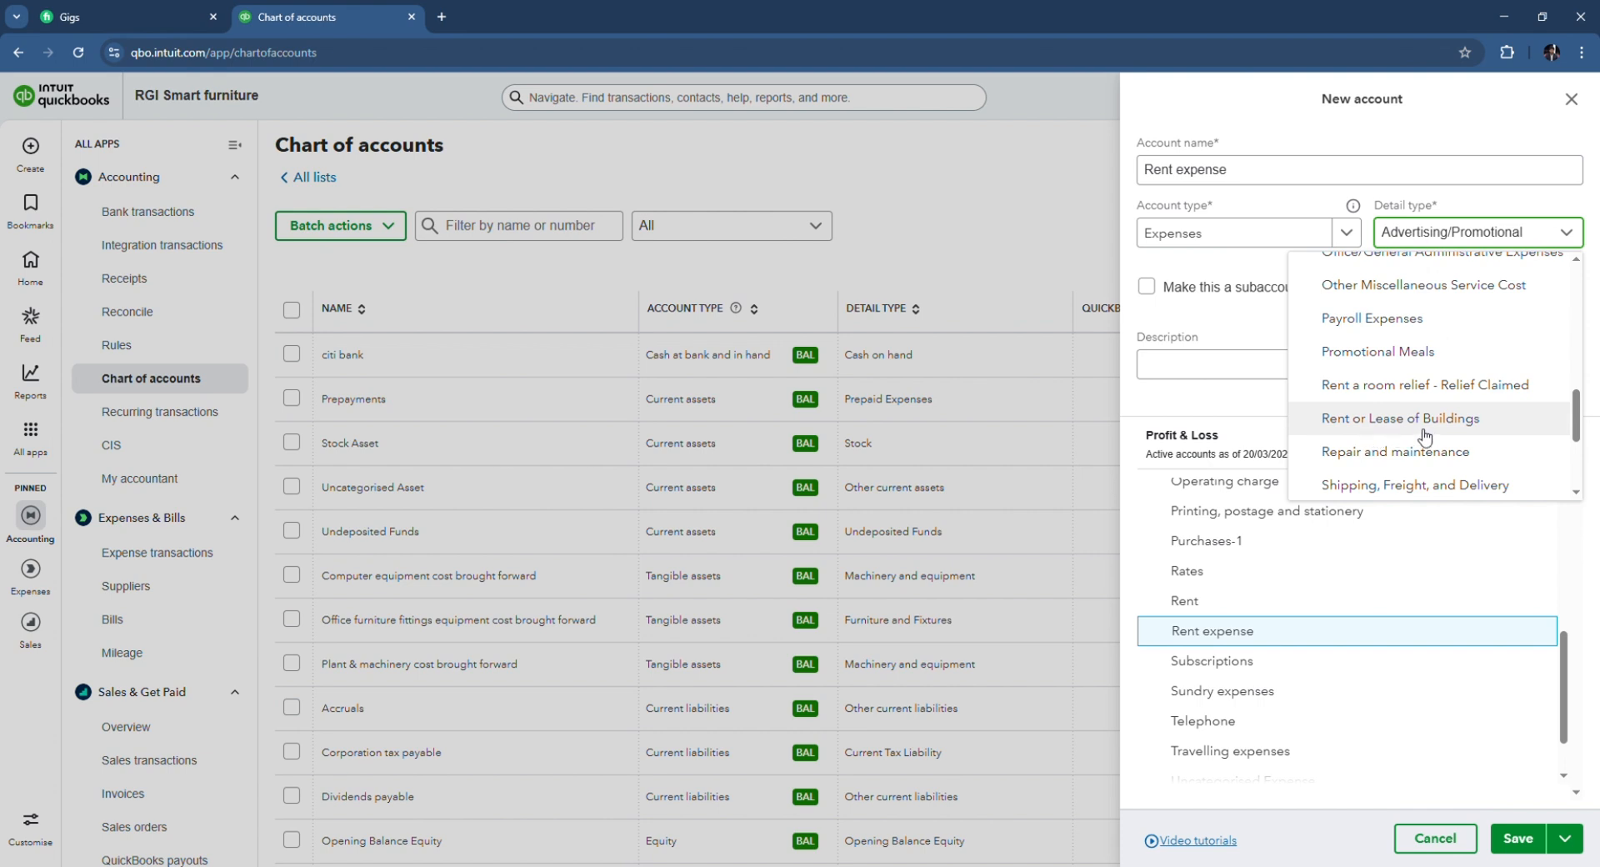
scroll(1425, 435, "down", 3)
scroll(1427, 435, "up", 4)
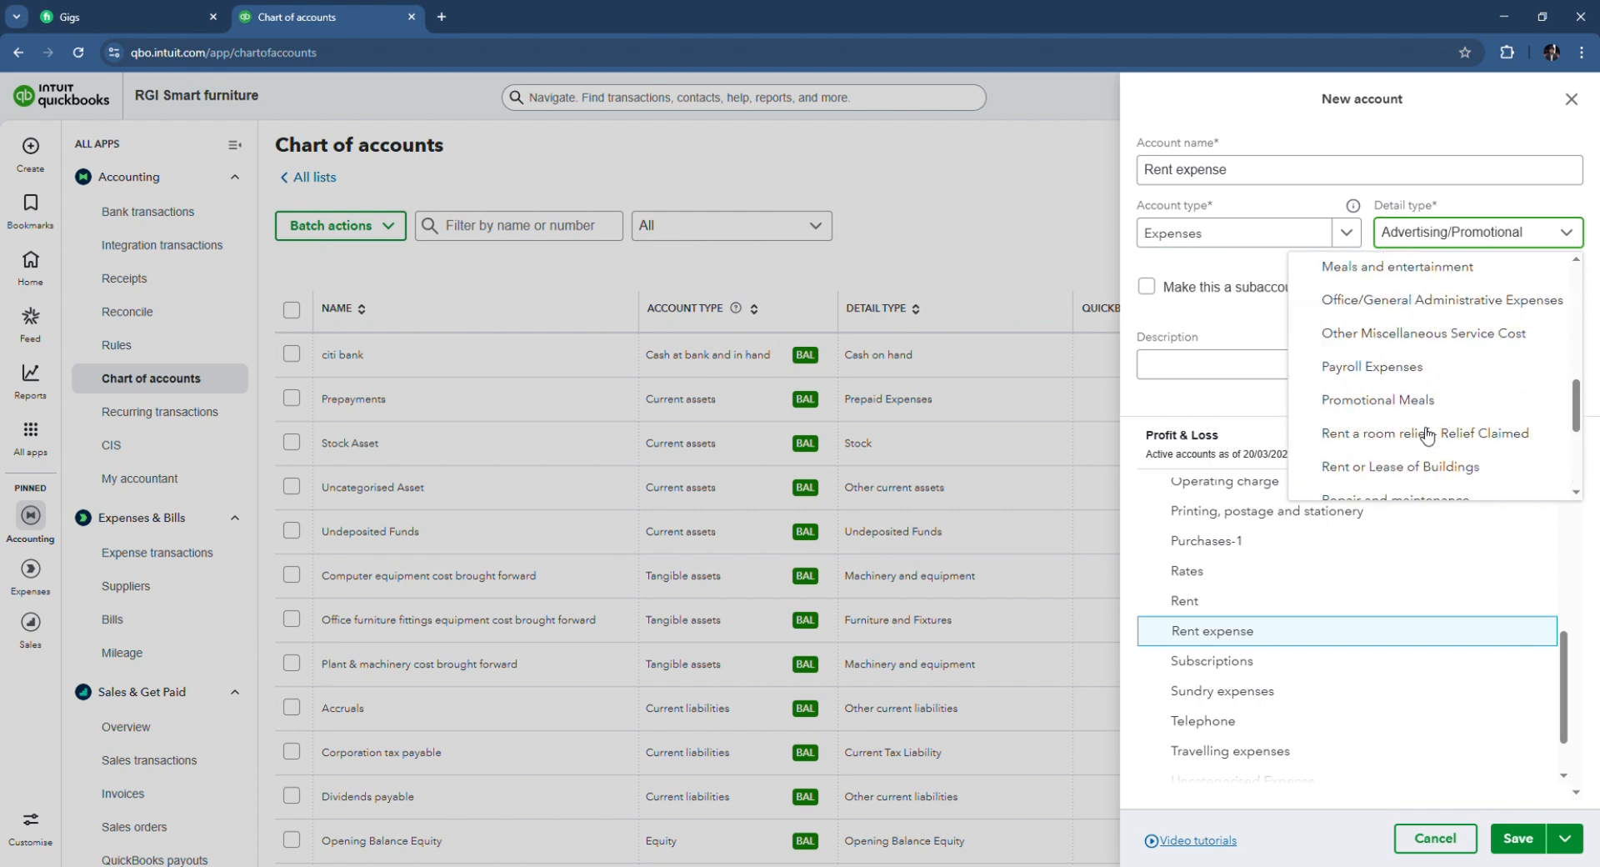
scroll(1427, 435, "up", 3)
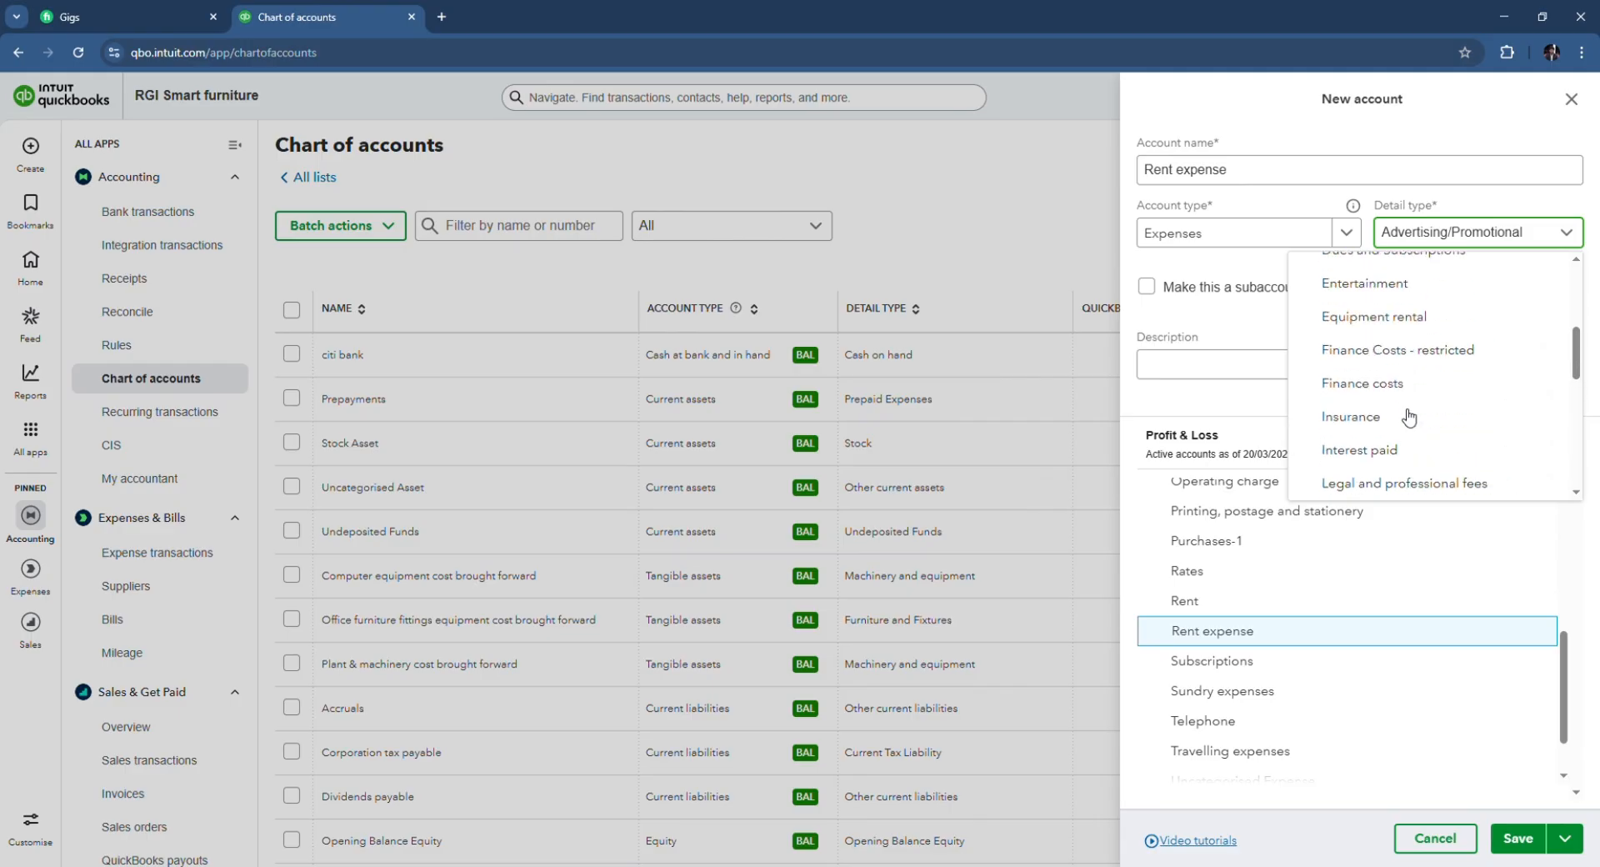
scroll(1407, 415, "down", 3)
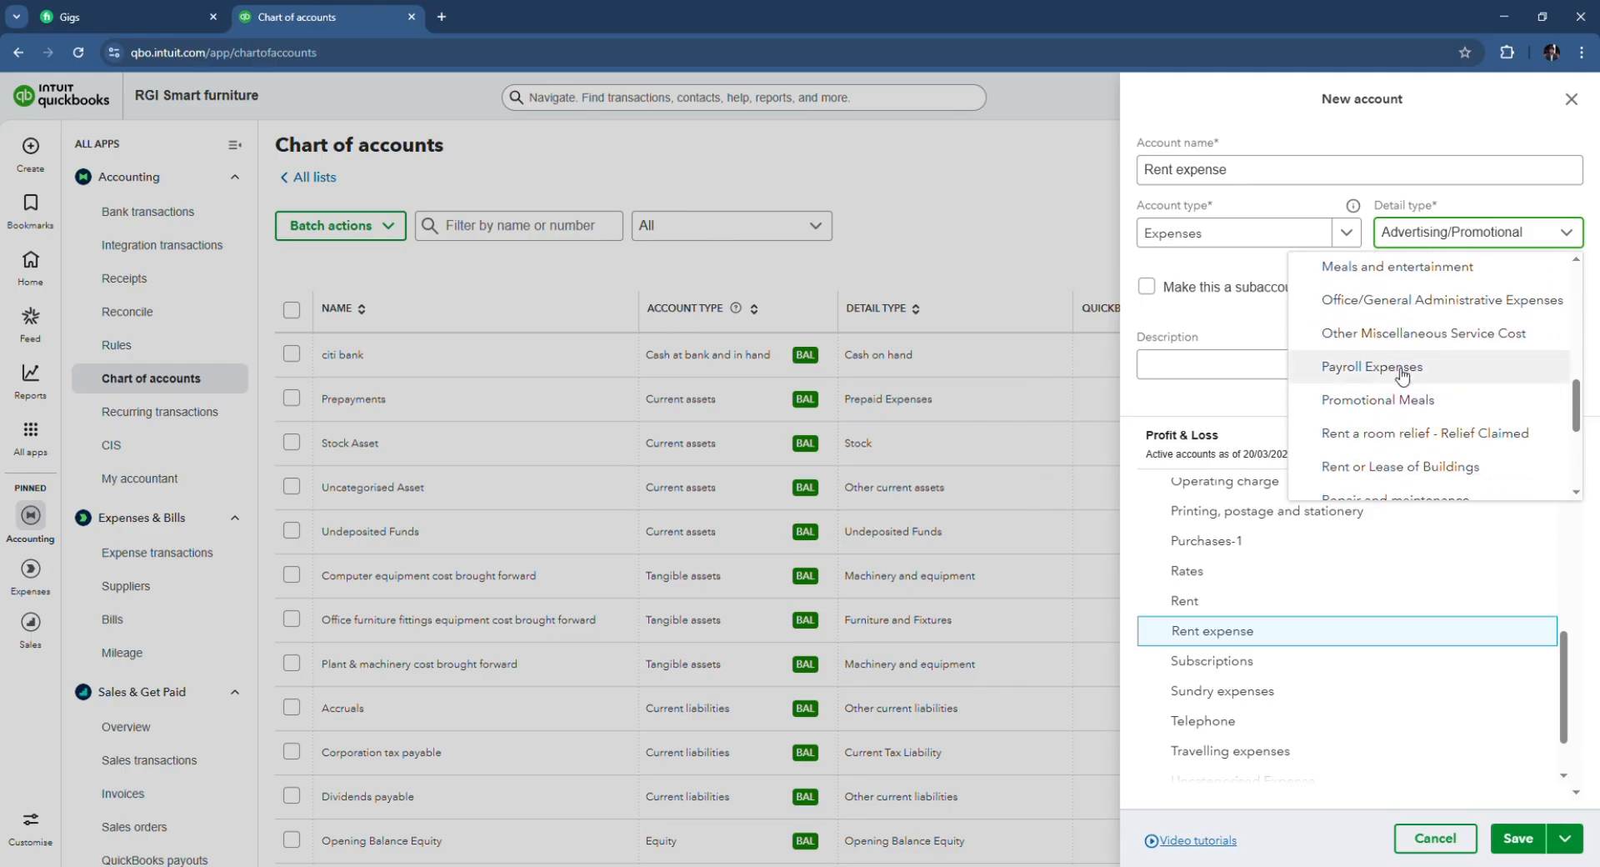
scroll(1402, 375, "down", 1)
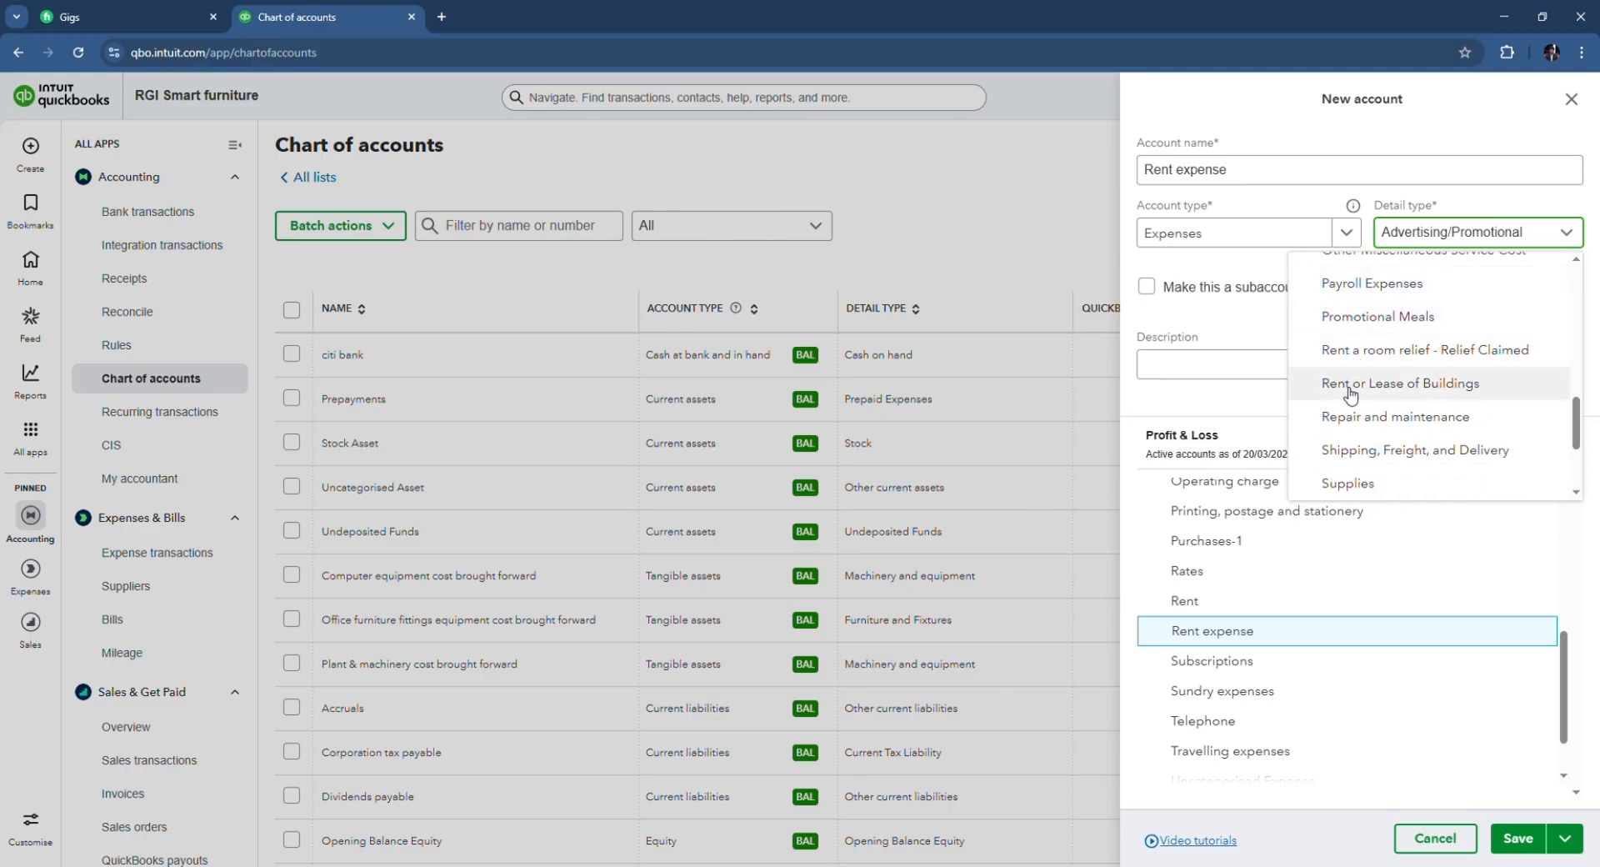
left_click(1394, 390)
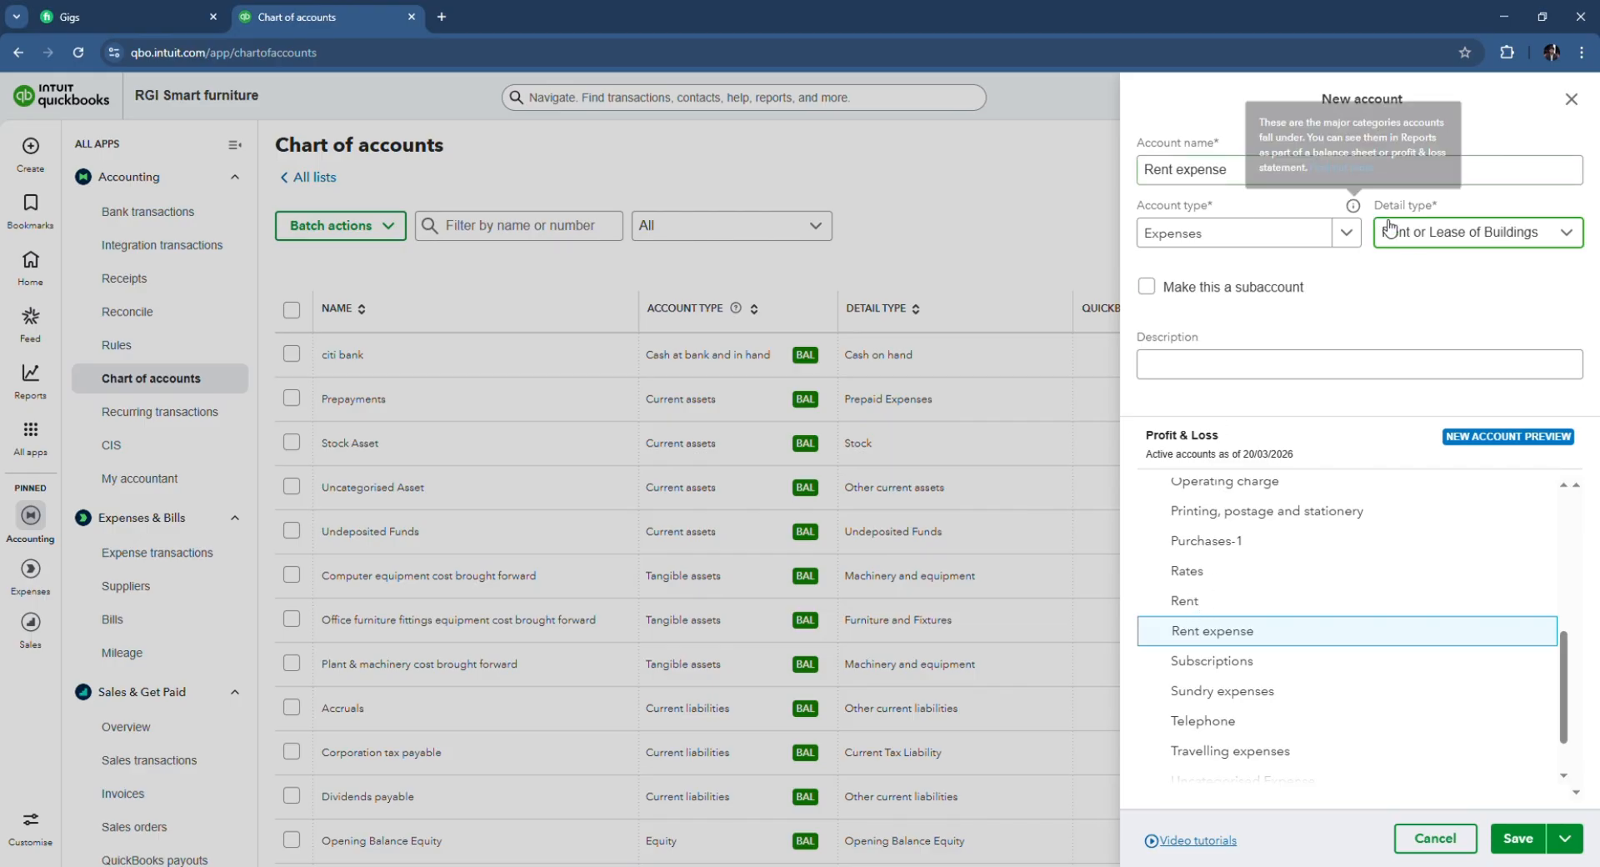
left_click(1540, 838)
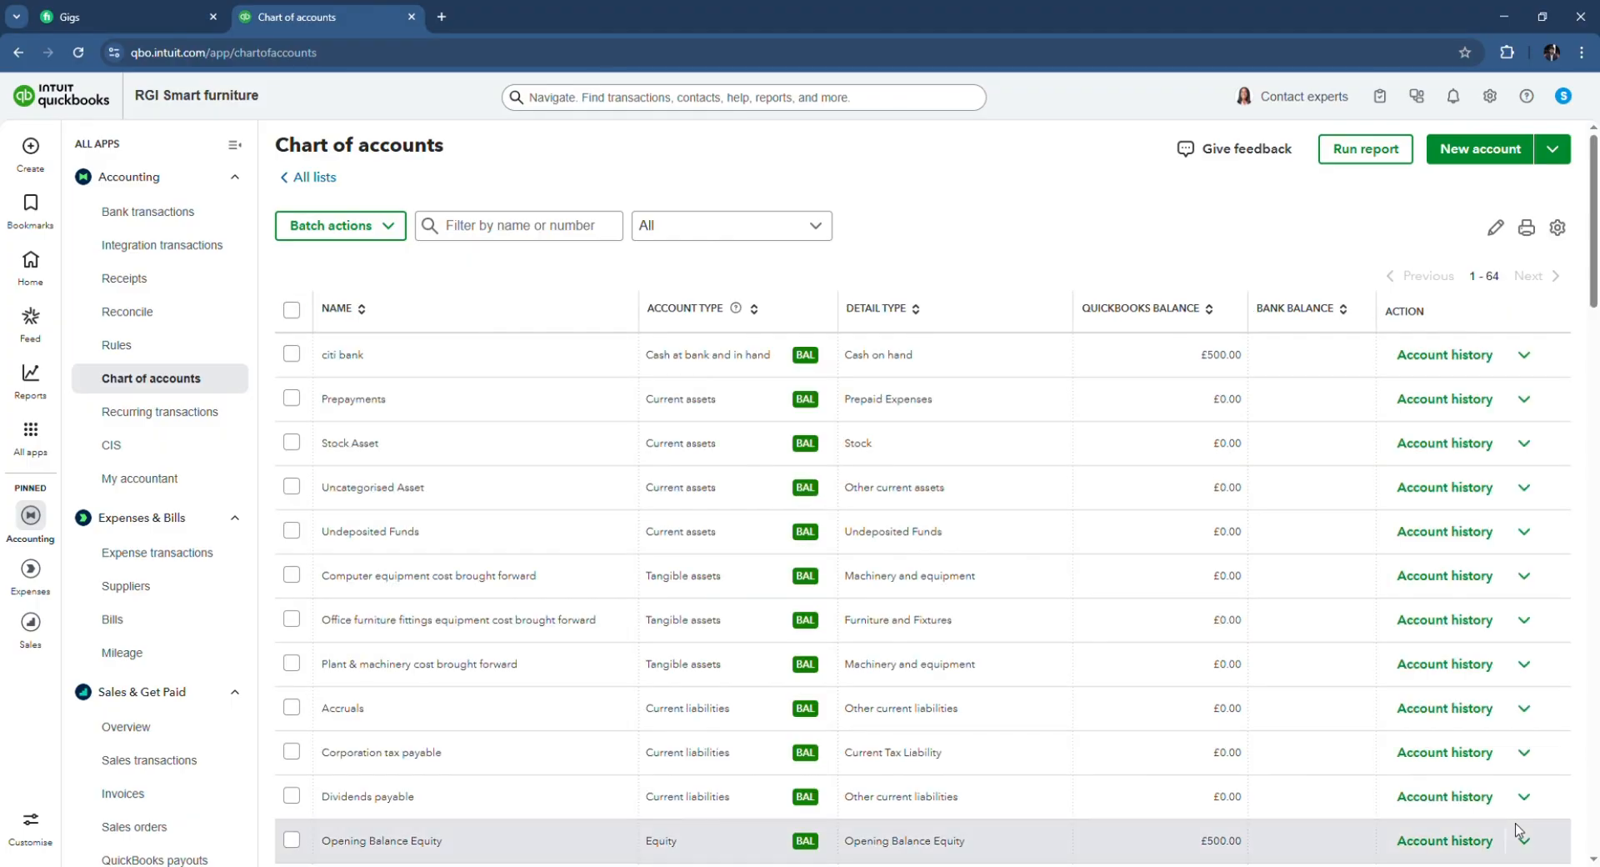
- Look through the chart of accounts for the Rent expense account and check its account type and detail type
scroll(837, 553, "down", 5)
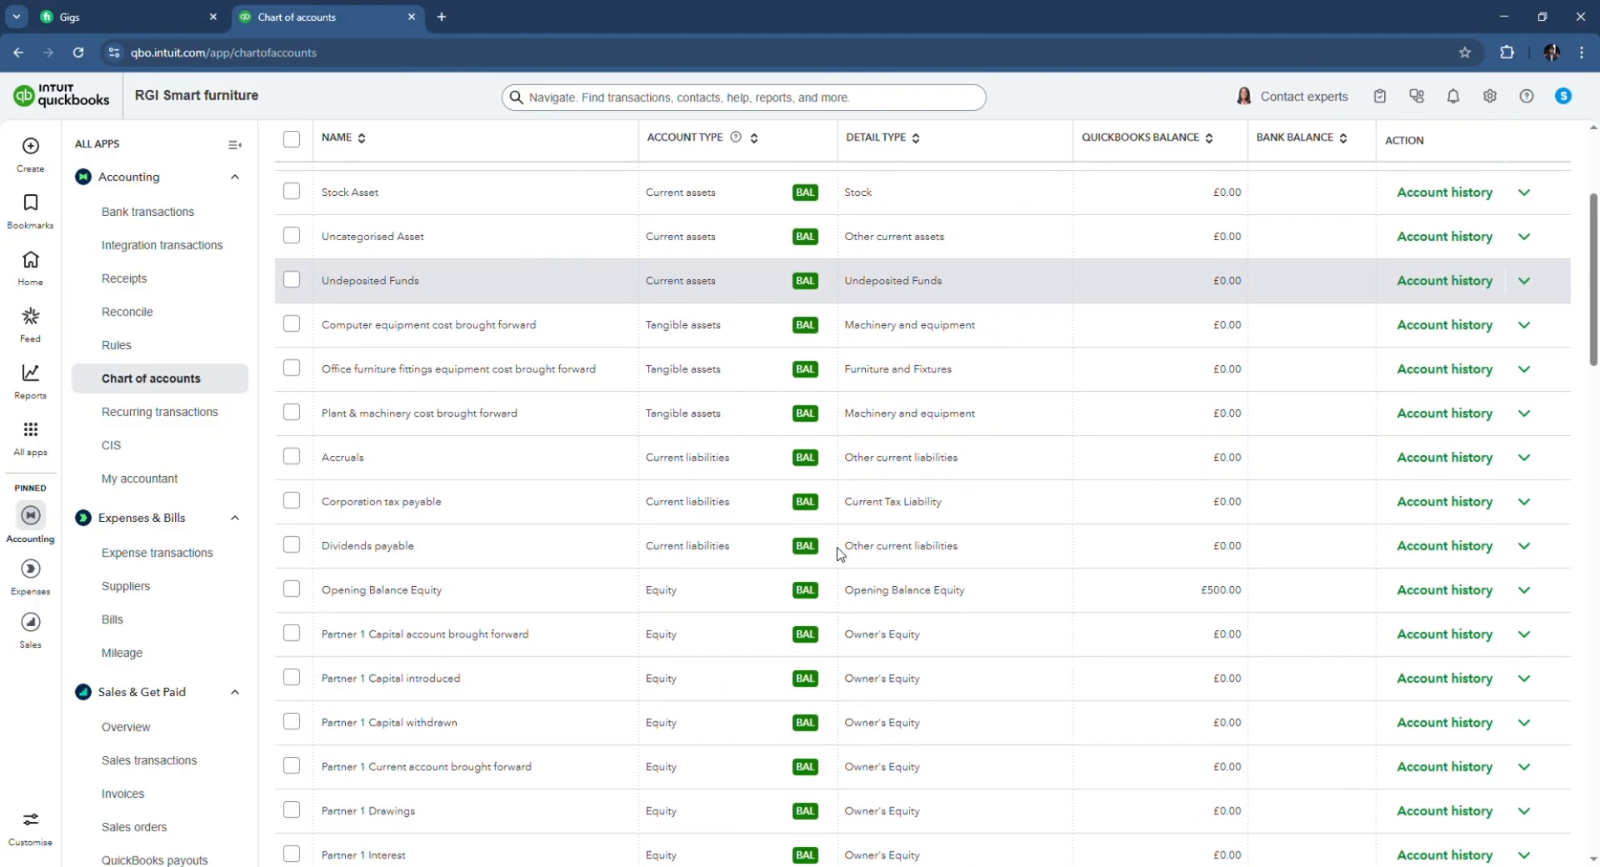
scroll(840, 554, "up", 5)
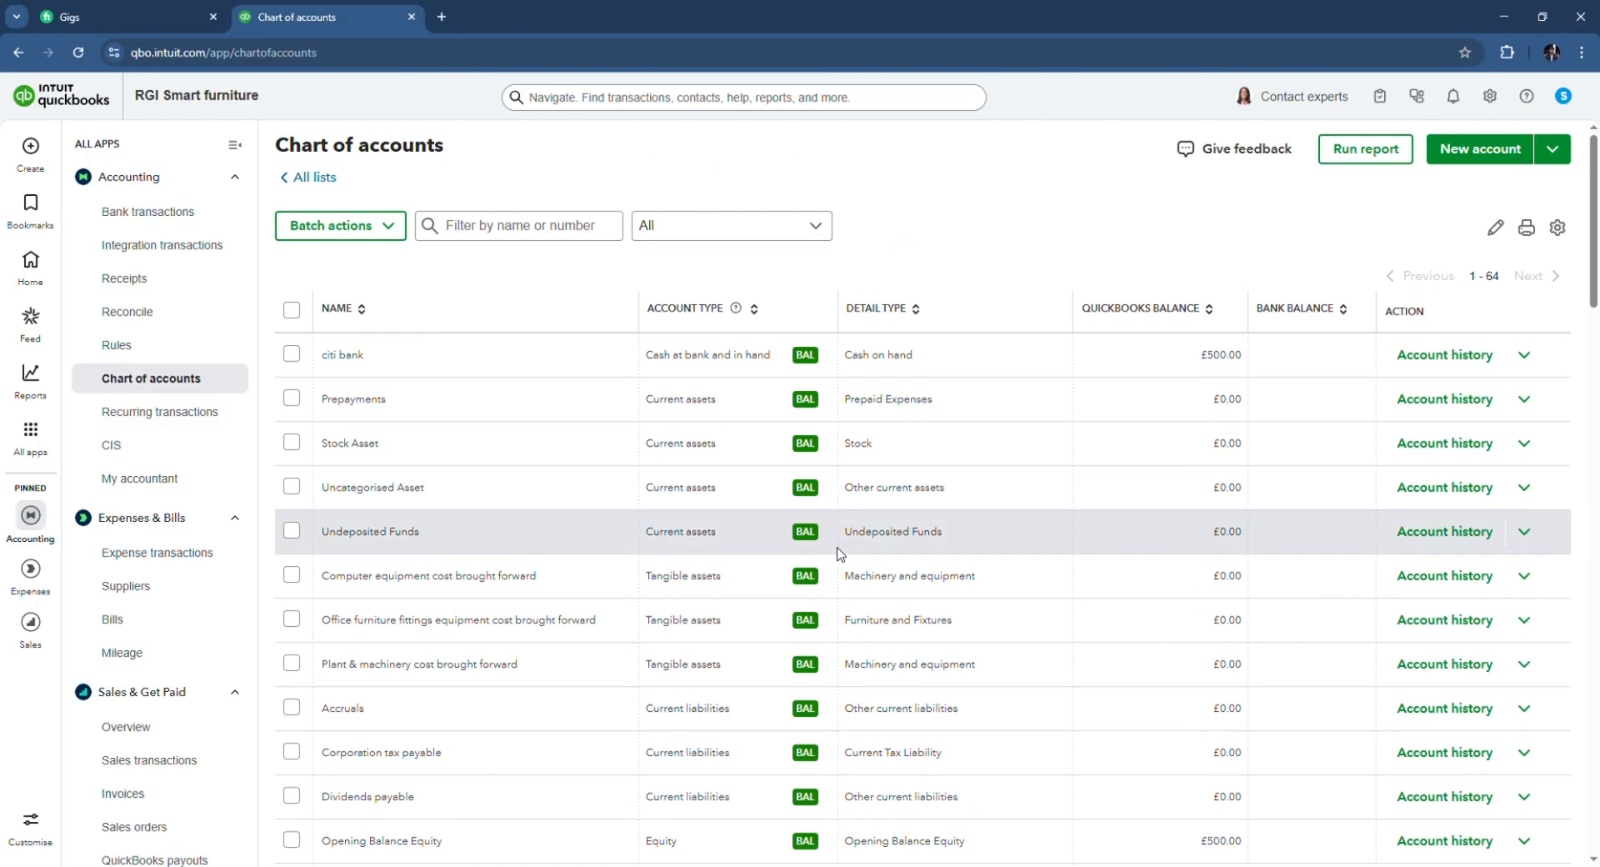
scroll(839, 553, "down", 1)
scroll(840, 554, "down", 6)
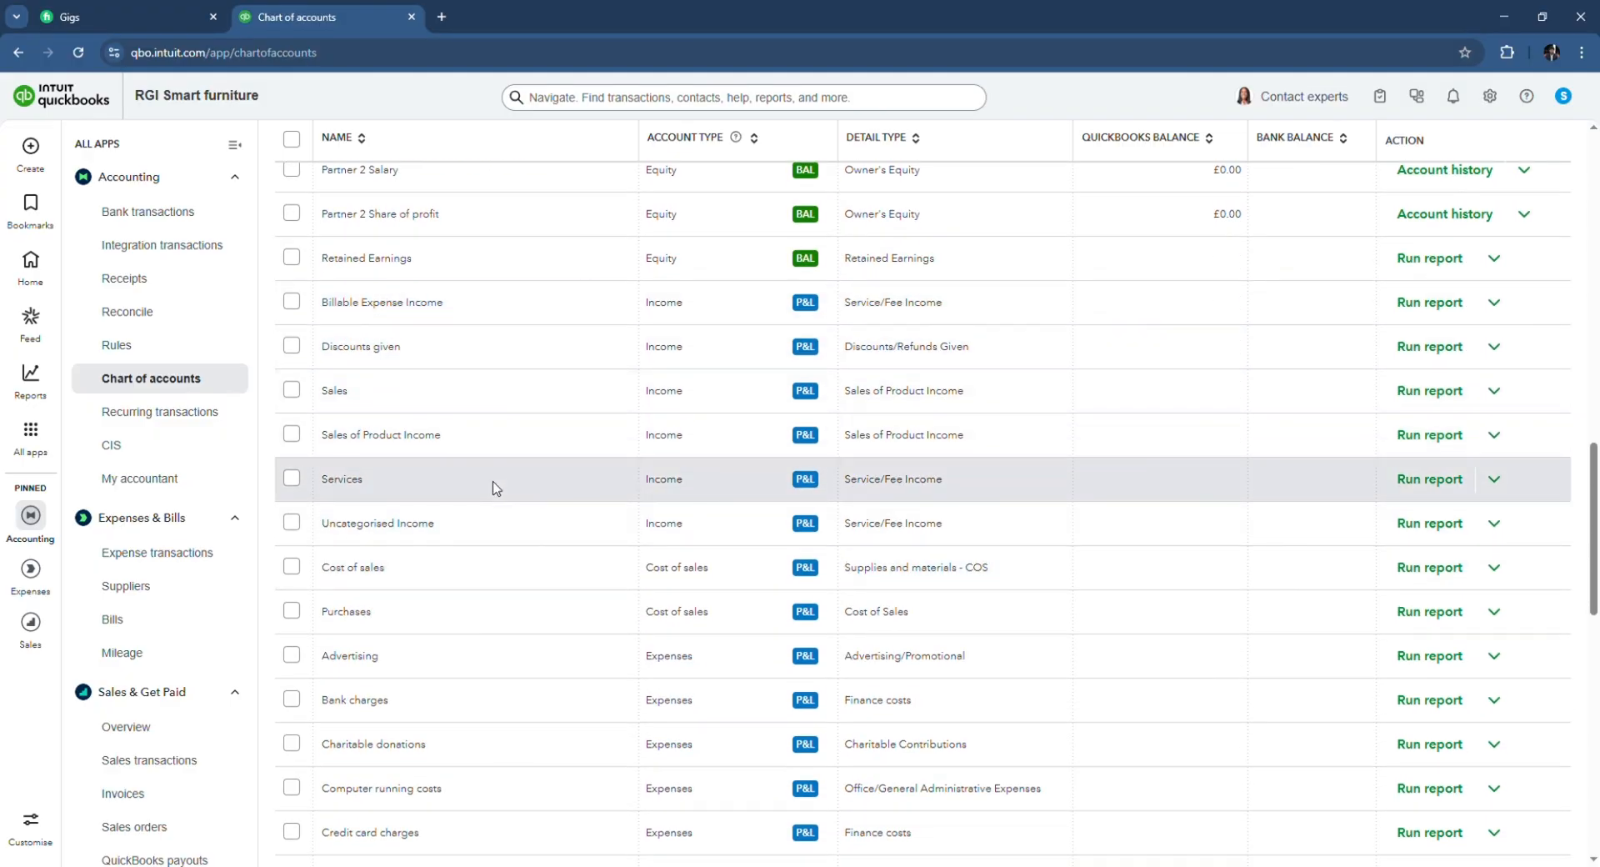
scroll(497, 489, "down", 2)
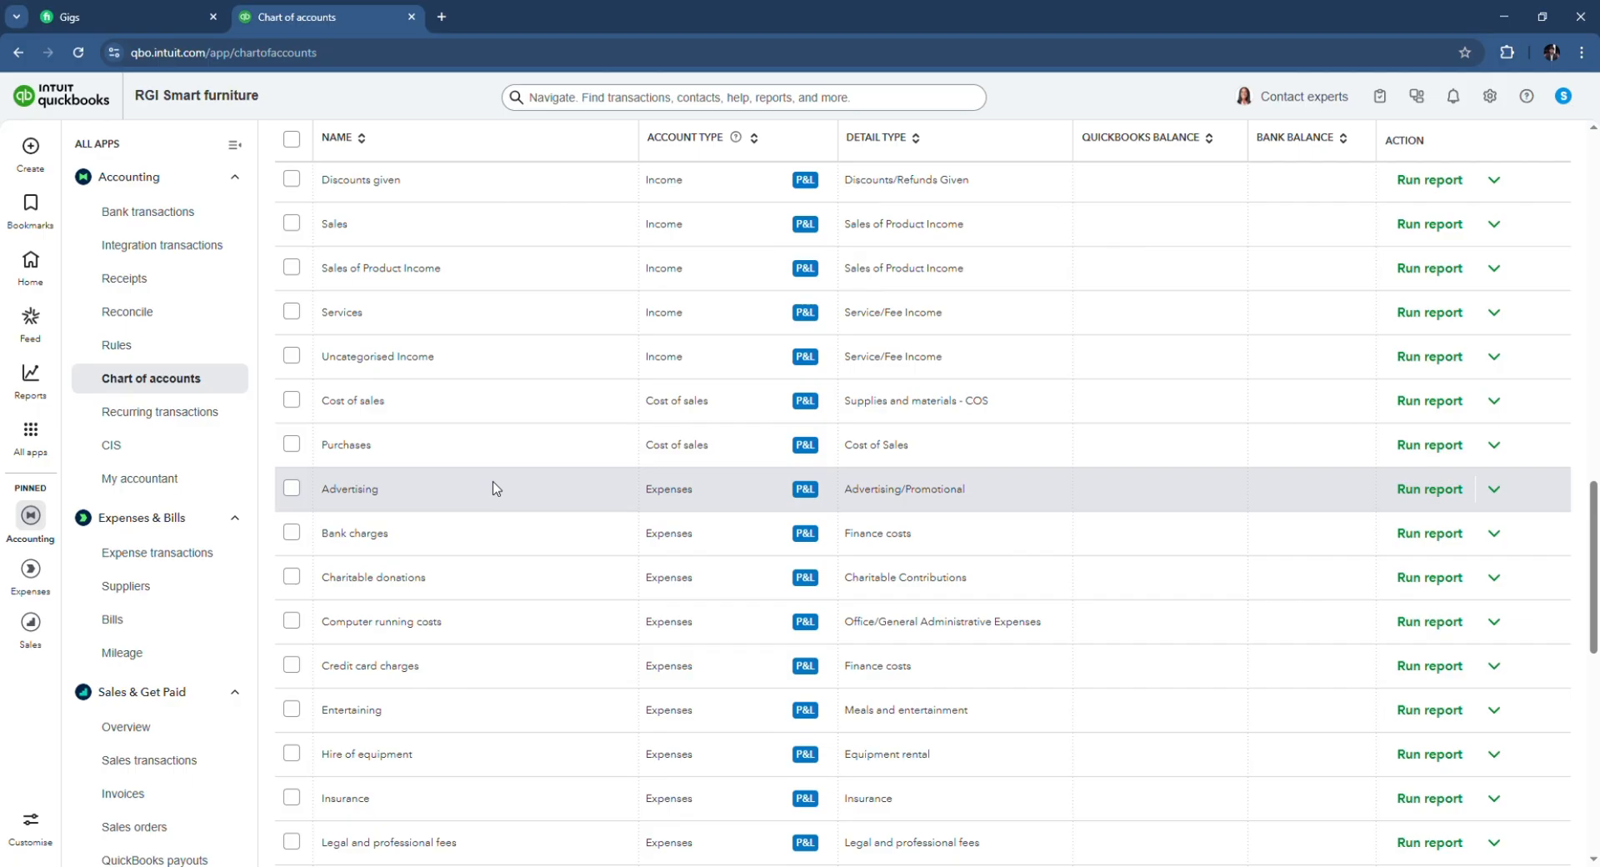
scroll(499, 488, "up", 5)
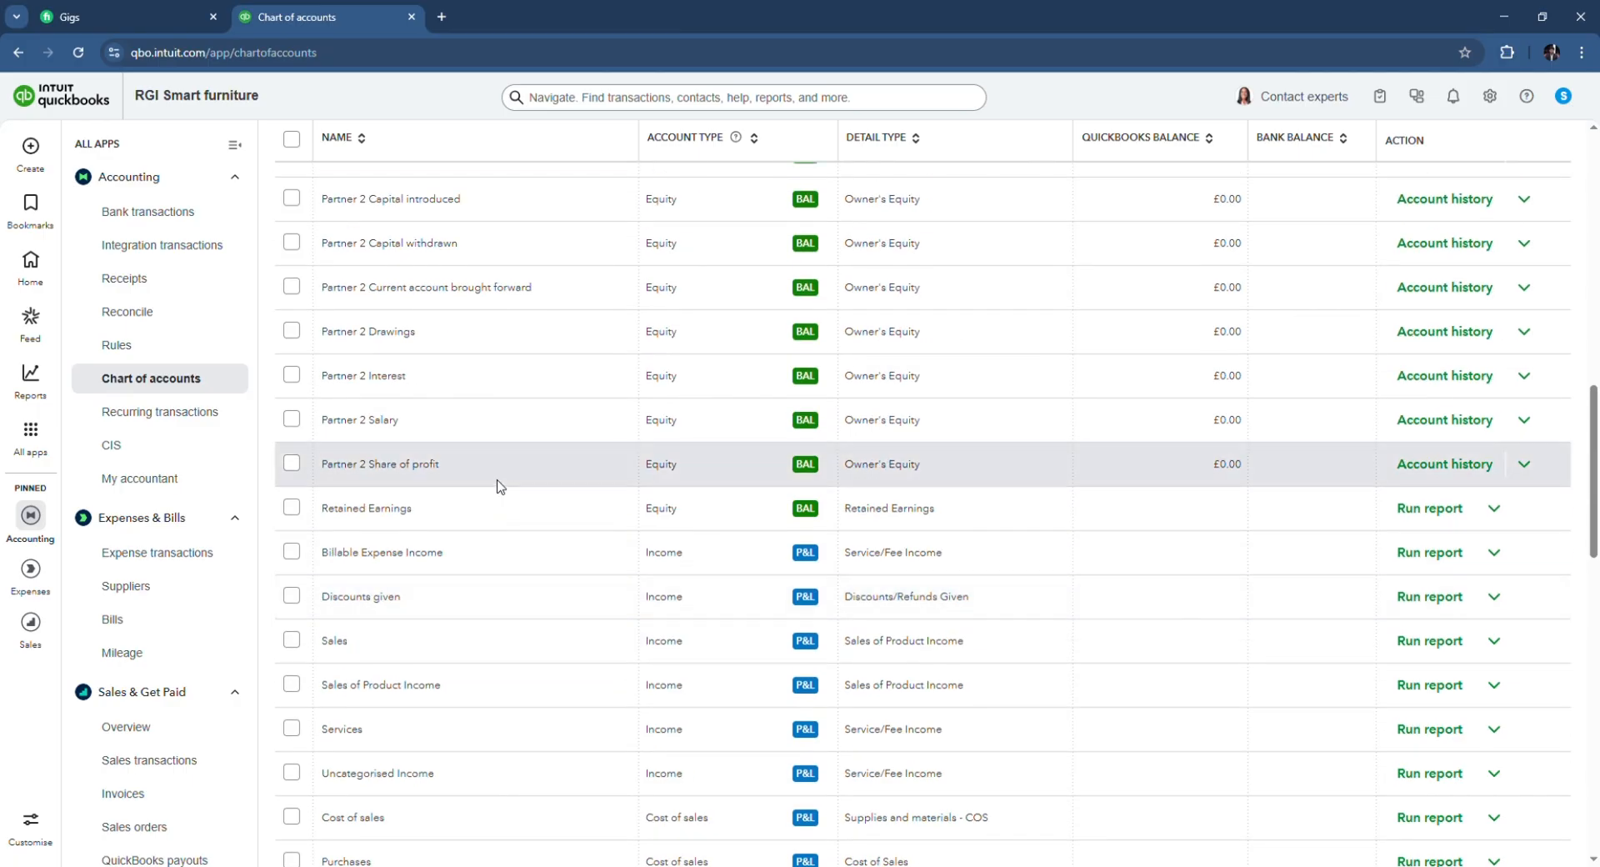
scroll(500, 486, "down", 7)
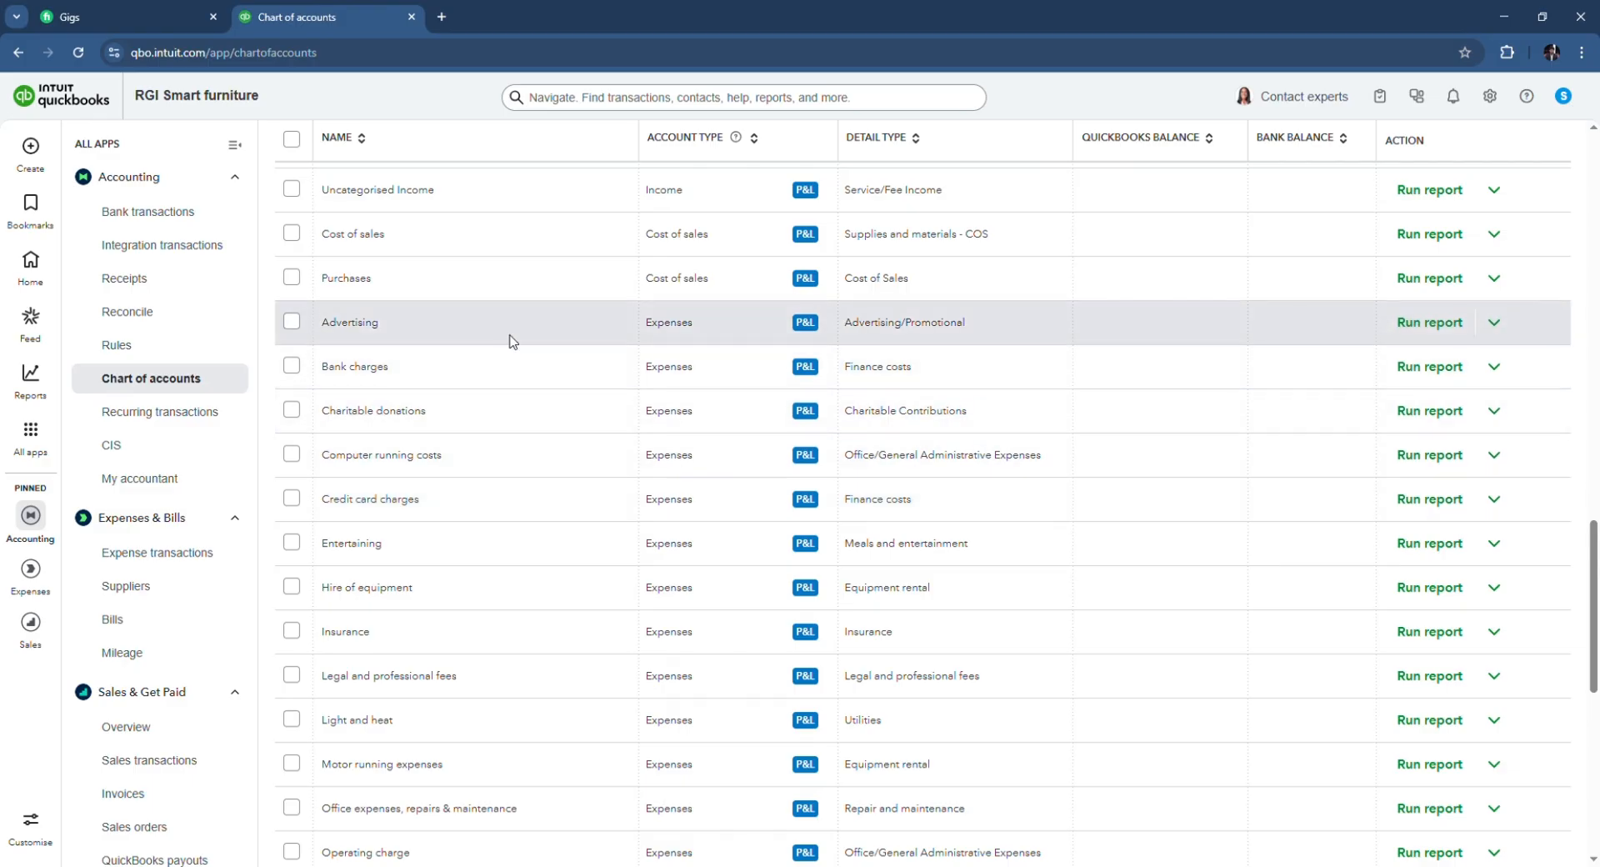
scroll(421, 577, "down", 1)
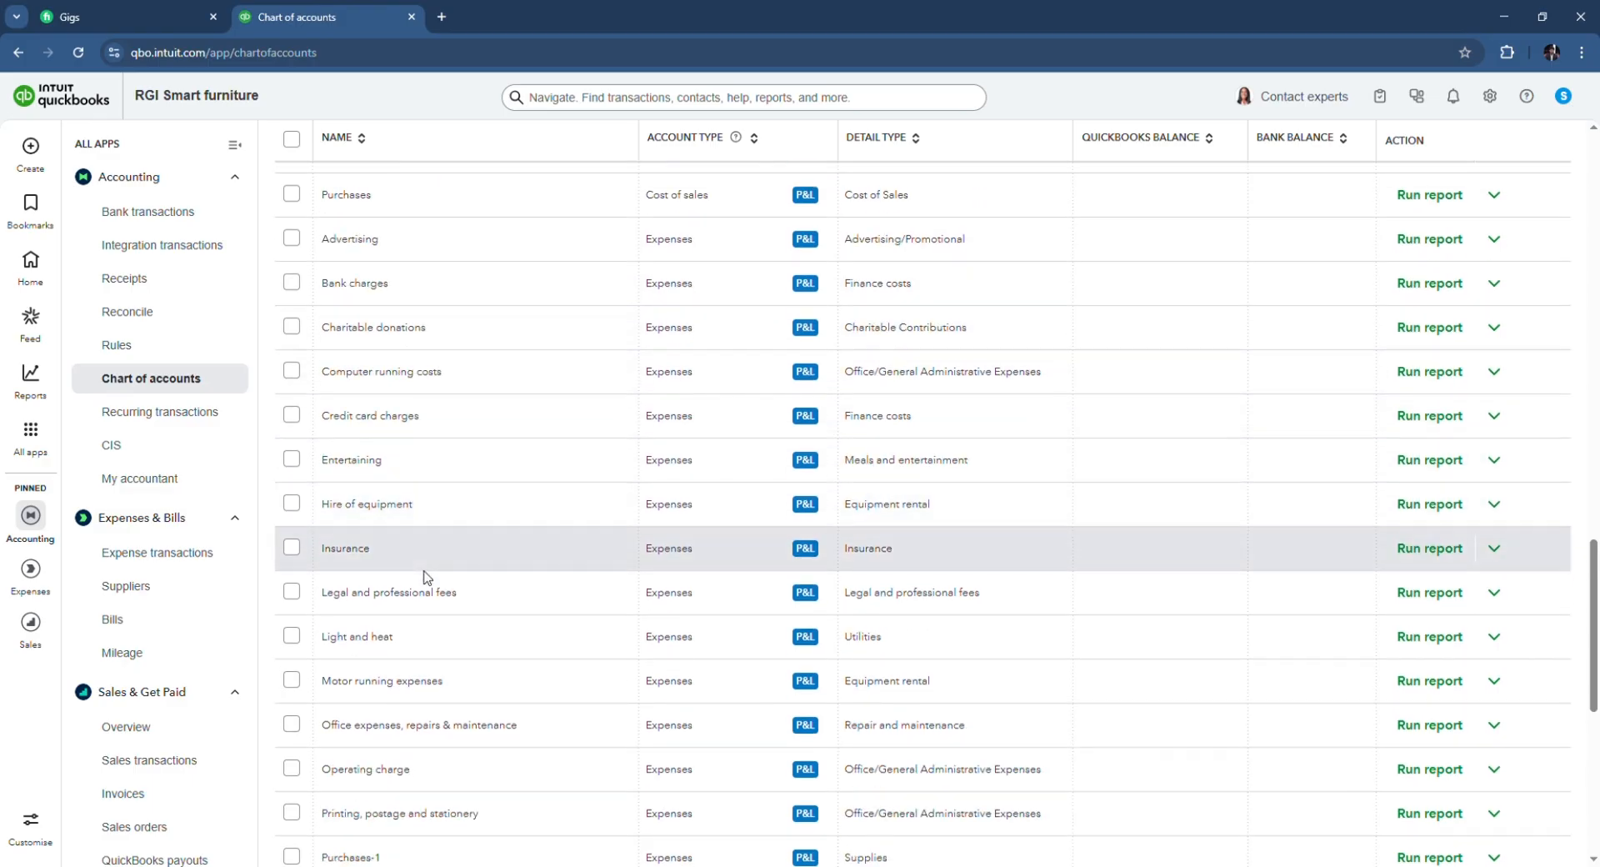
scroll(425, 577, "down", 2)
scroll(423, 583, "down", 3)
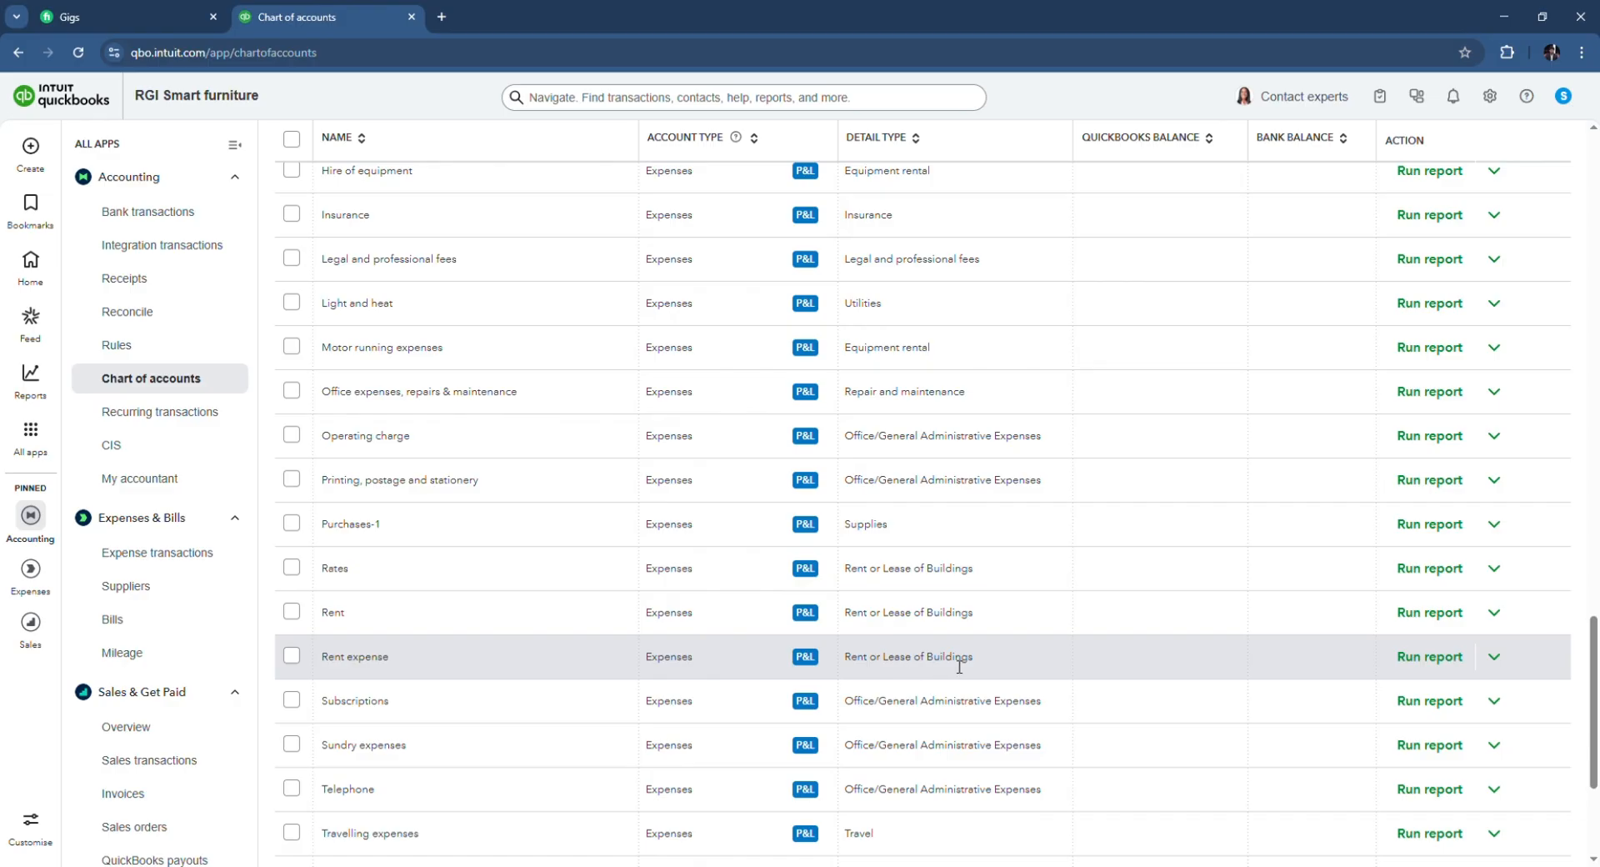
scroll(1213, 400, "up", 15)
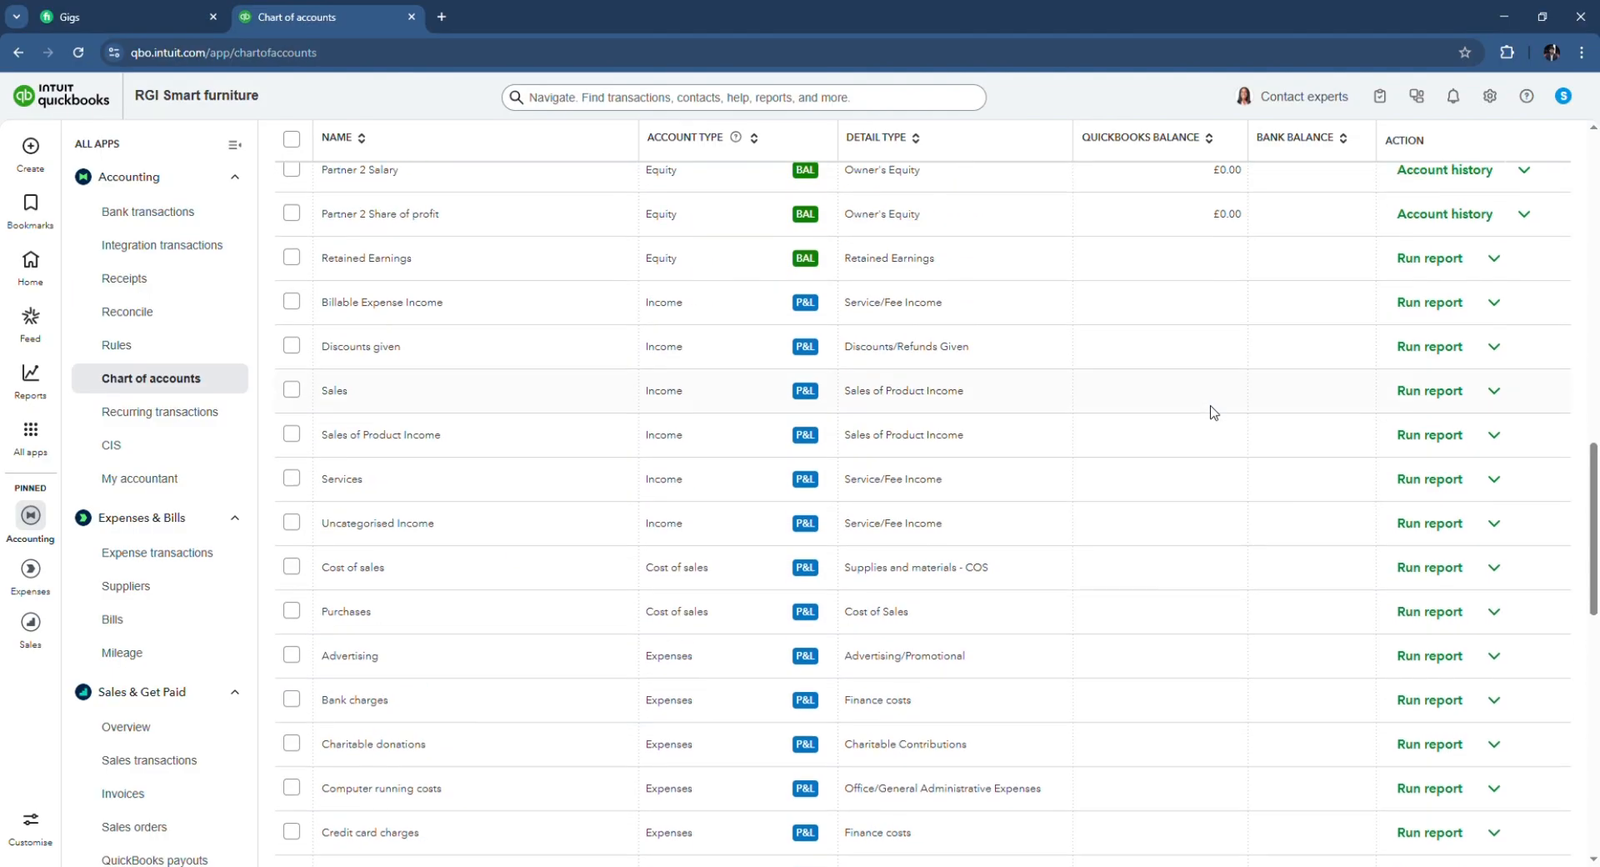
scroll(1223, 398, "up", 10)
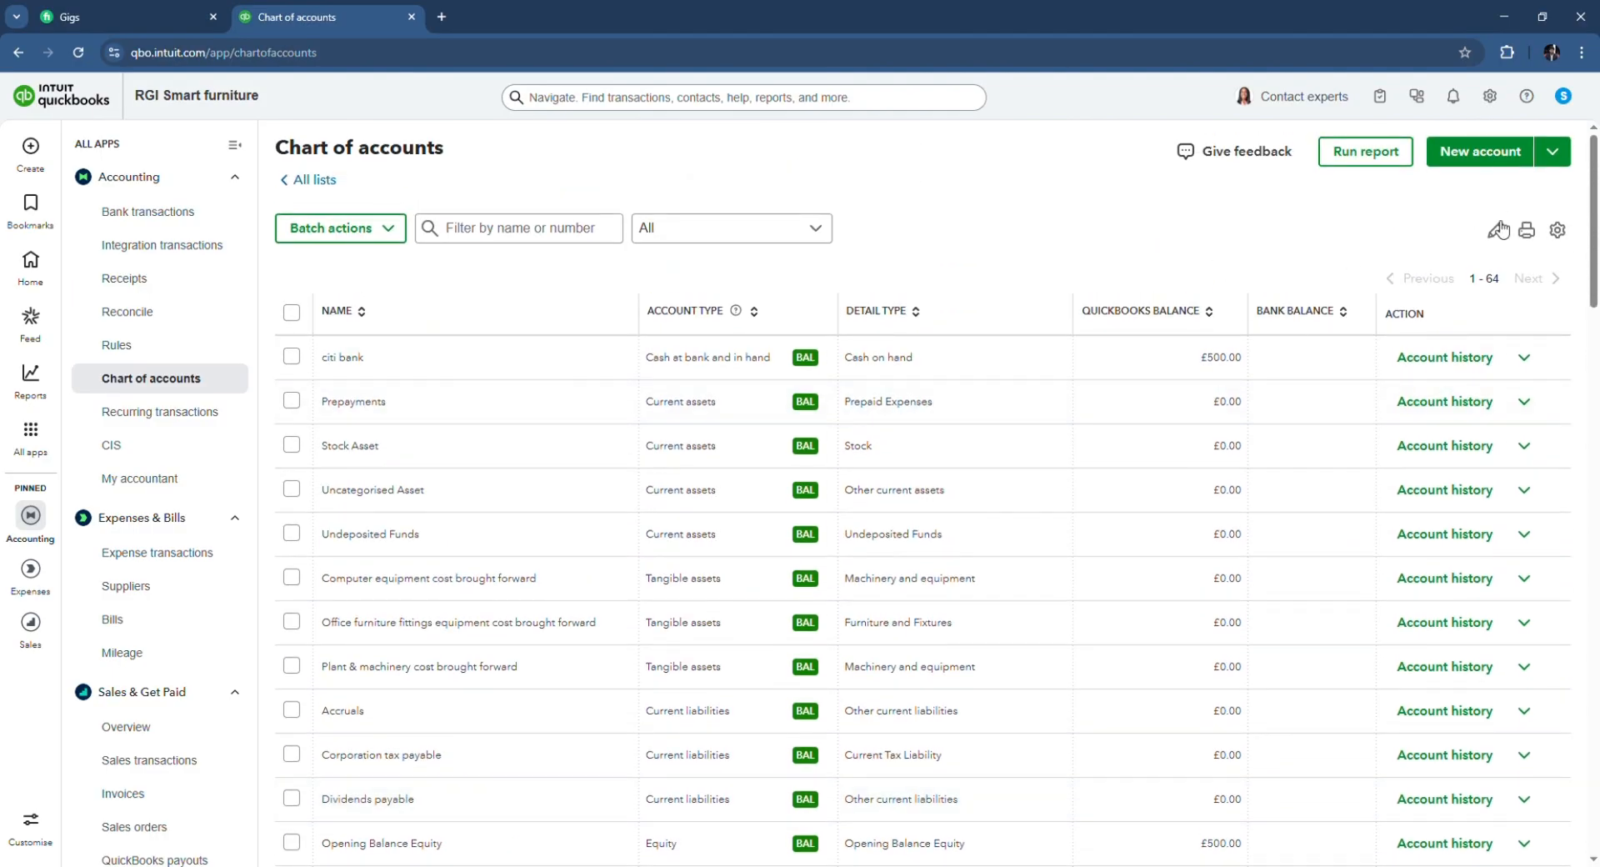
- Start a new account named Door sales with the account type Income
left_click(1464, 151)
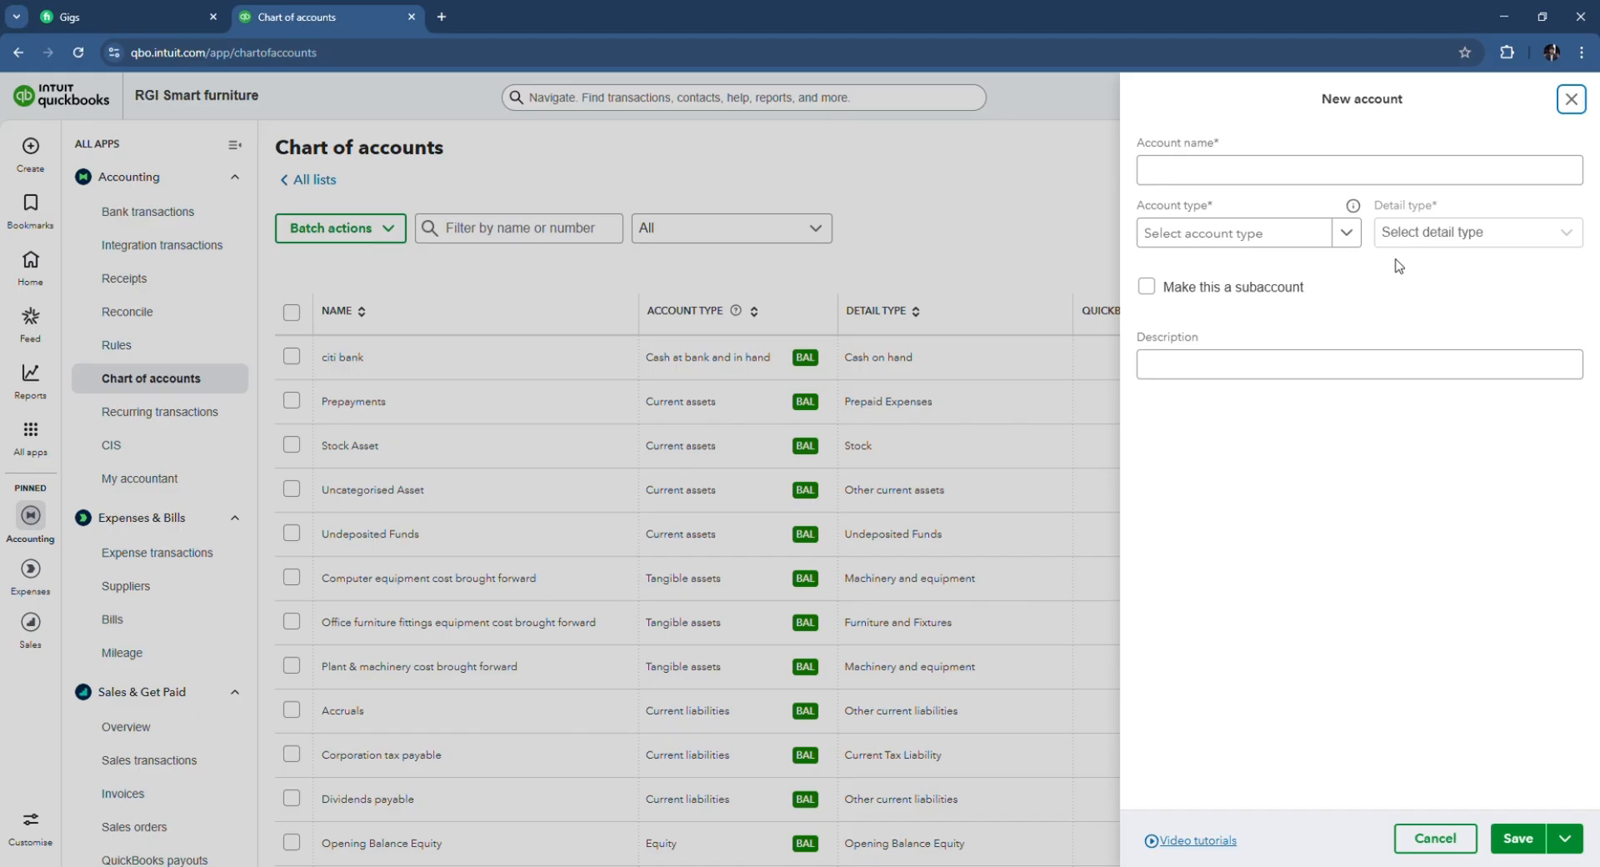
left_click(1218, 170)
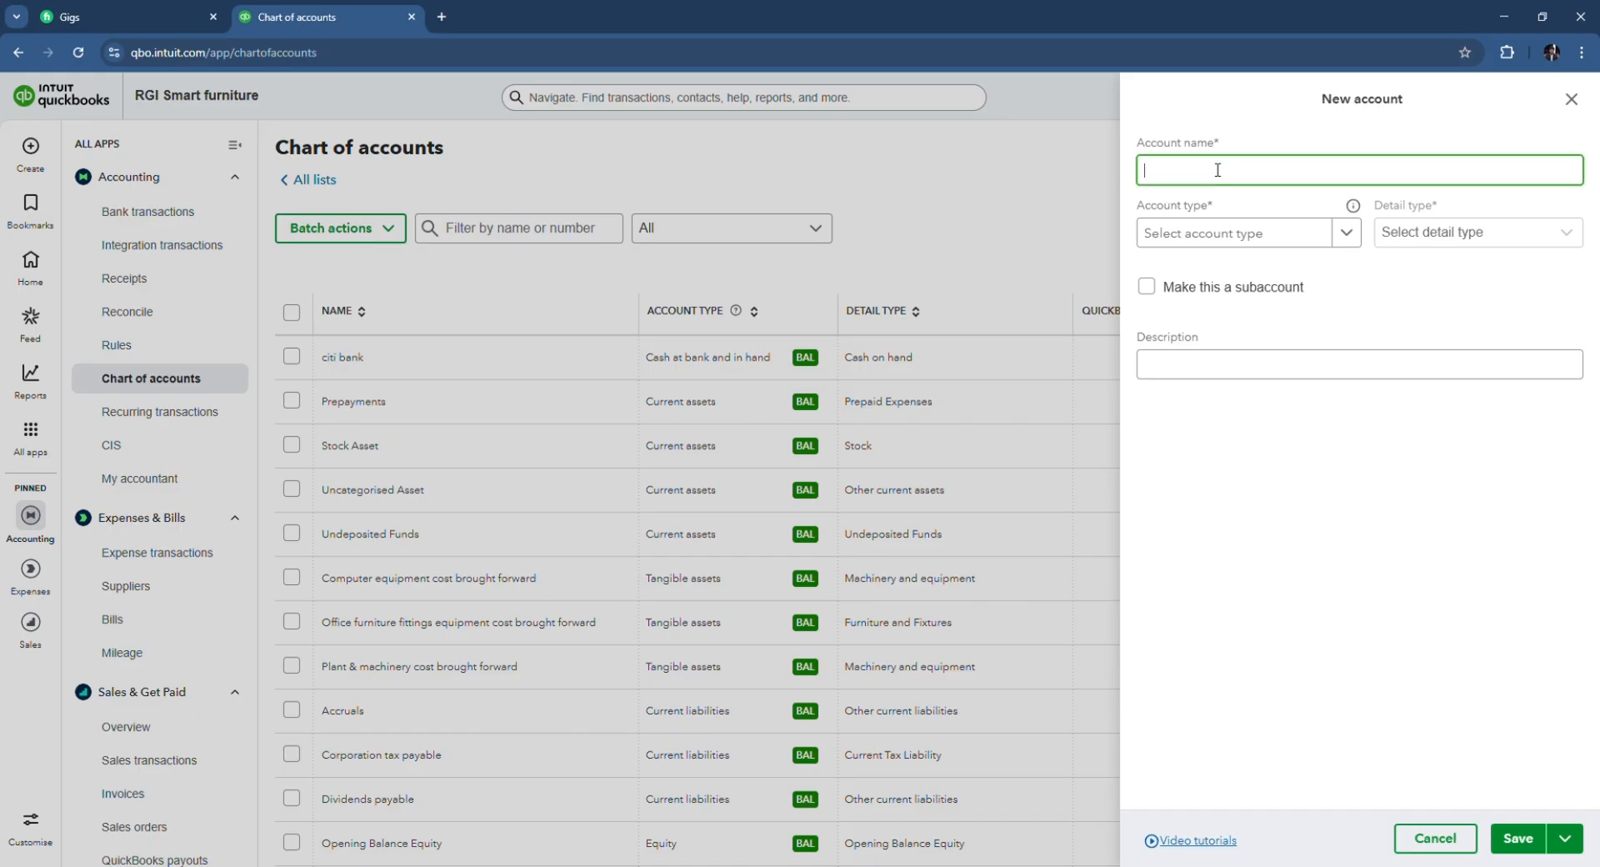
type("Door sales")
left_click(1350, 238)
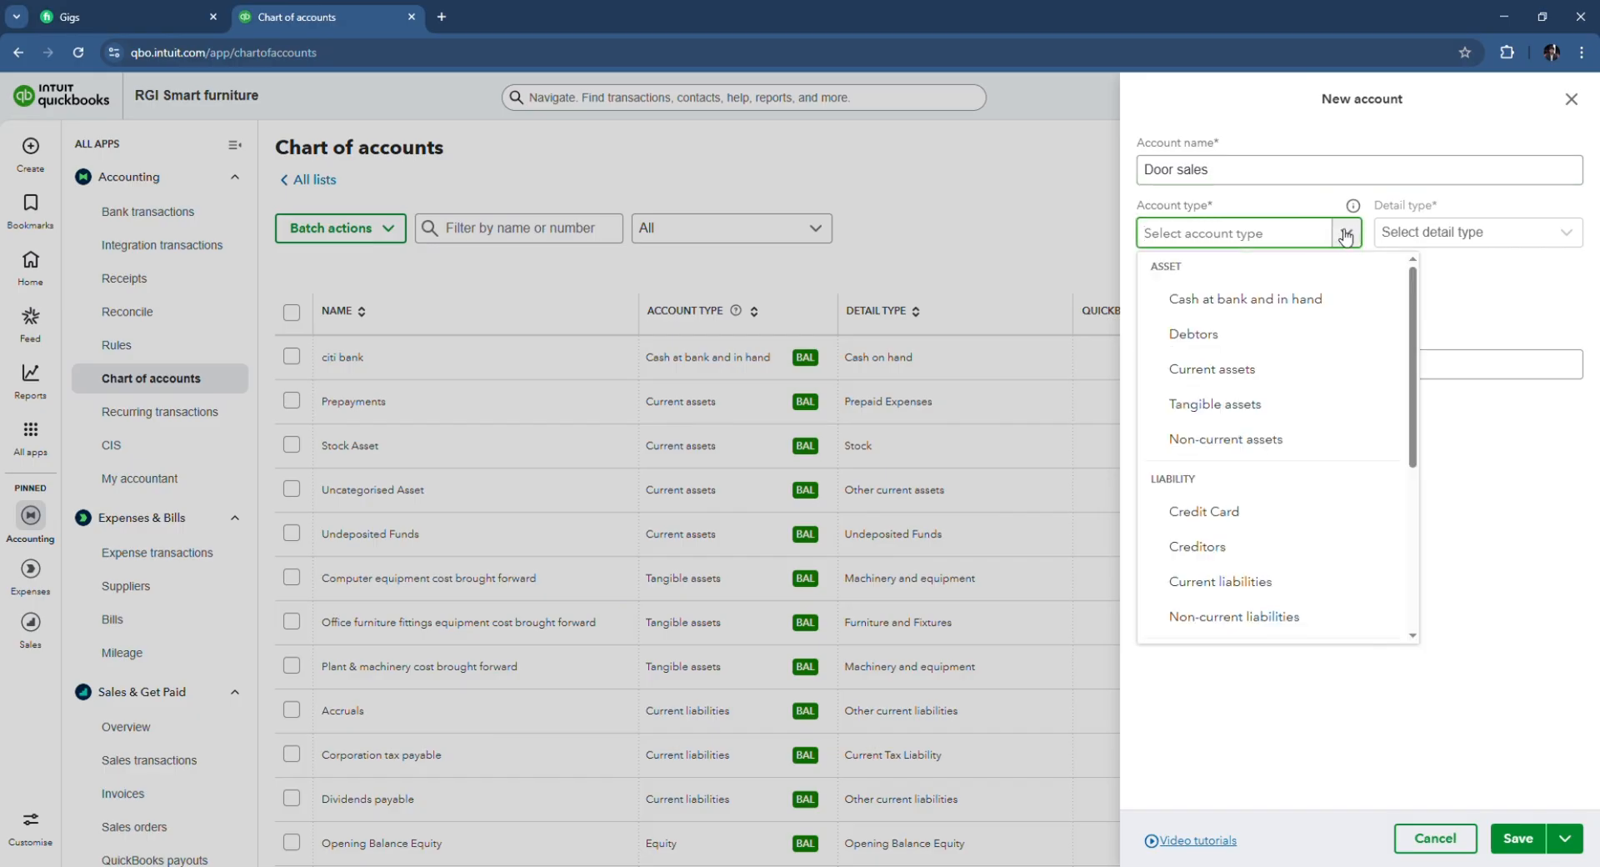
scroll(1219, 392, "down", 4)
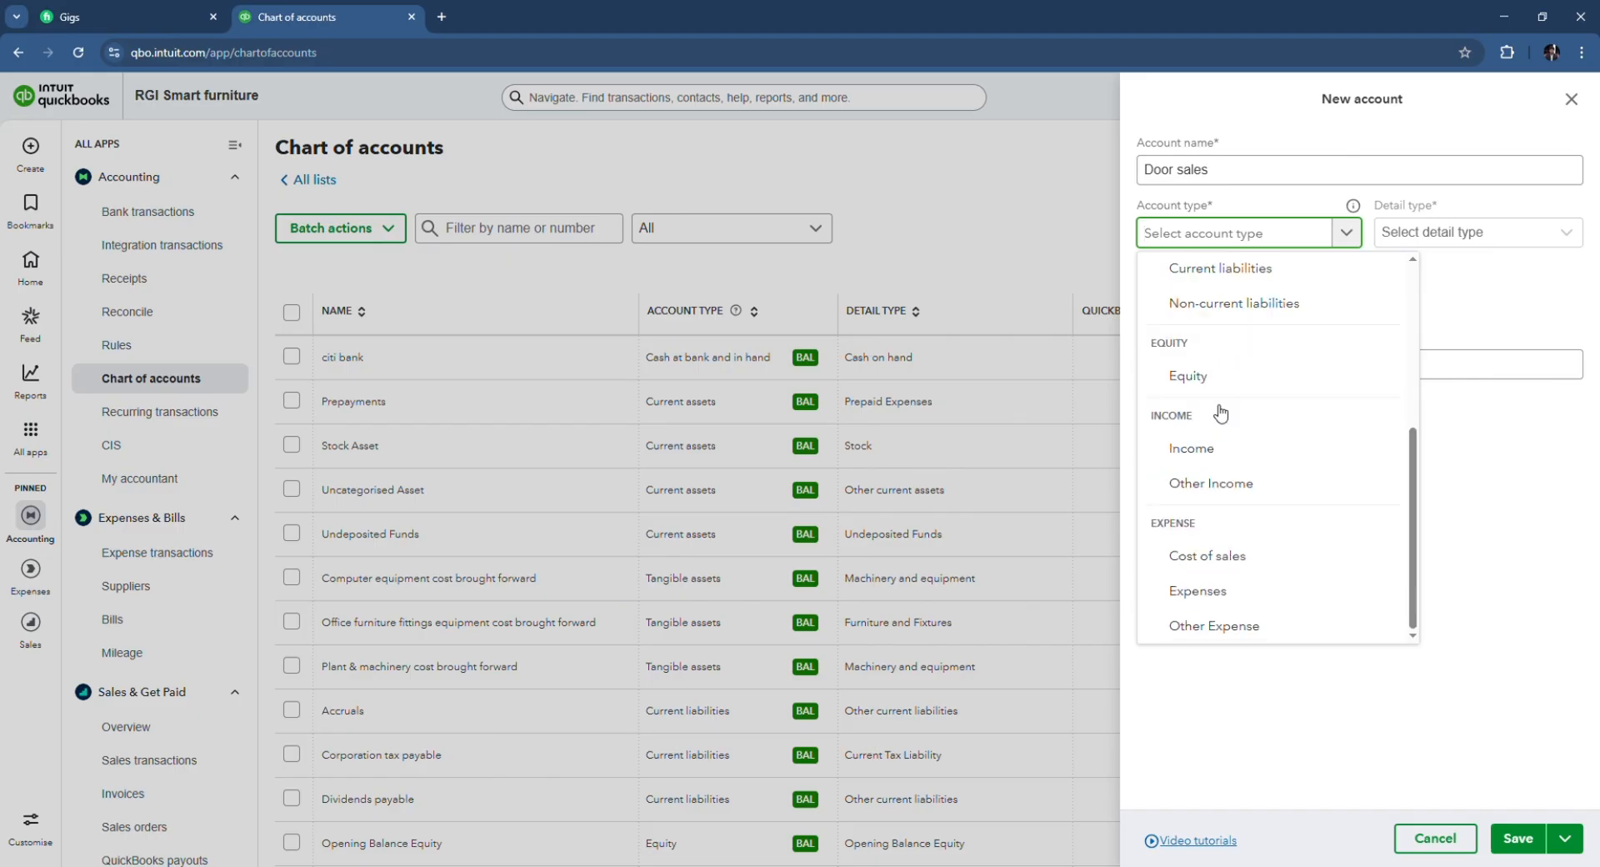
left_click(1237, 447)
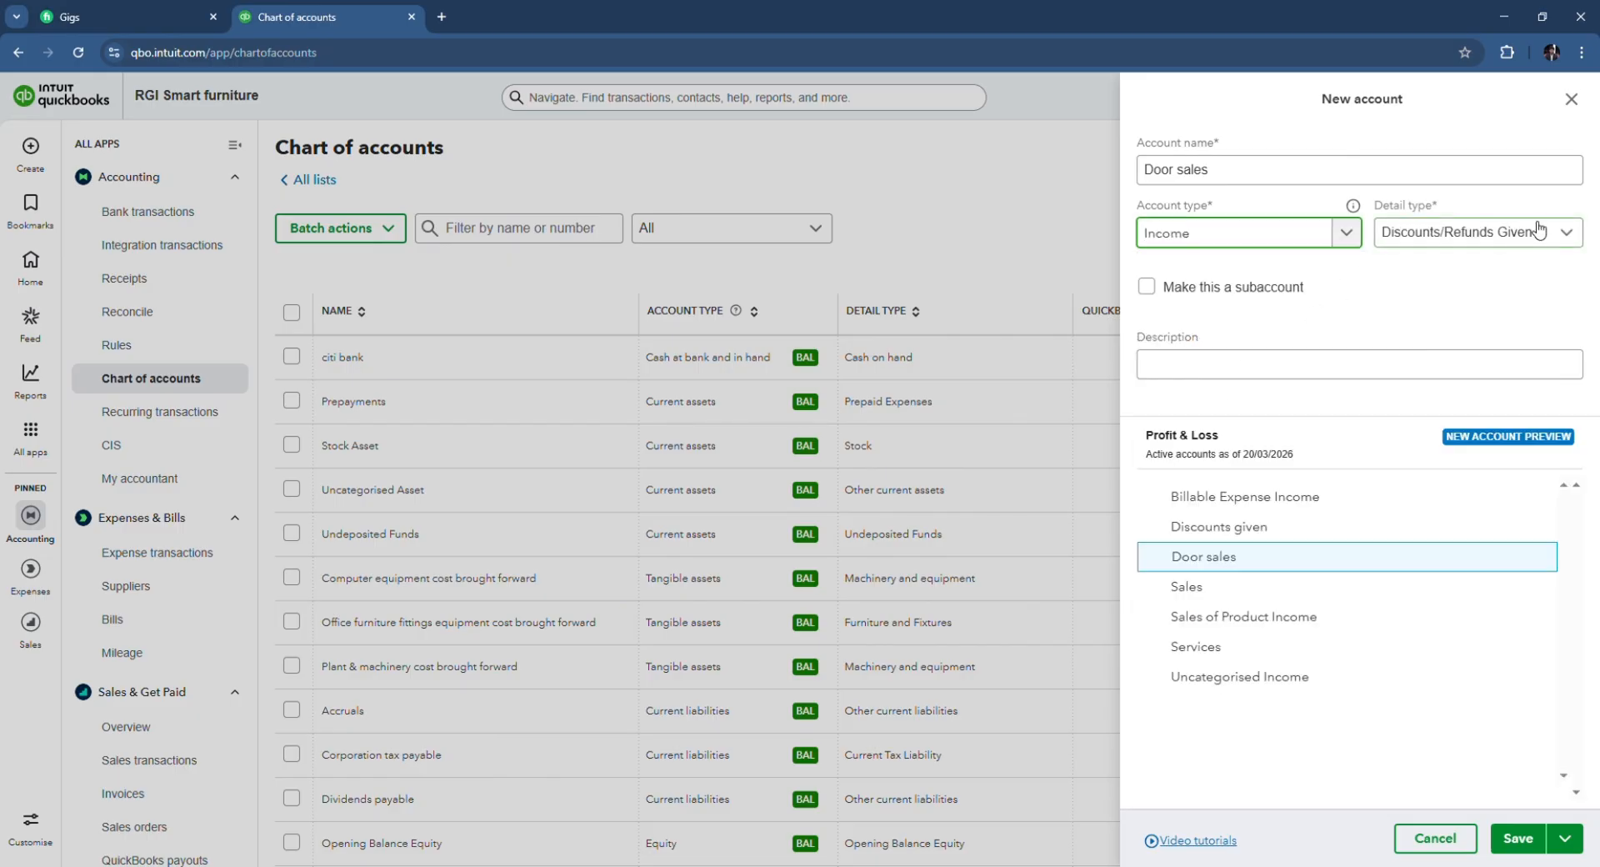
- Set the Door sales account's detail type to Sales of Product Income and save the account
left_click(1567, 236)
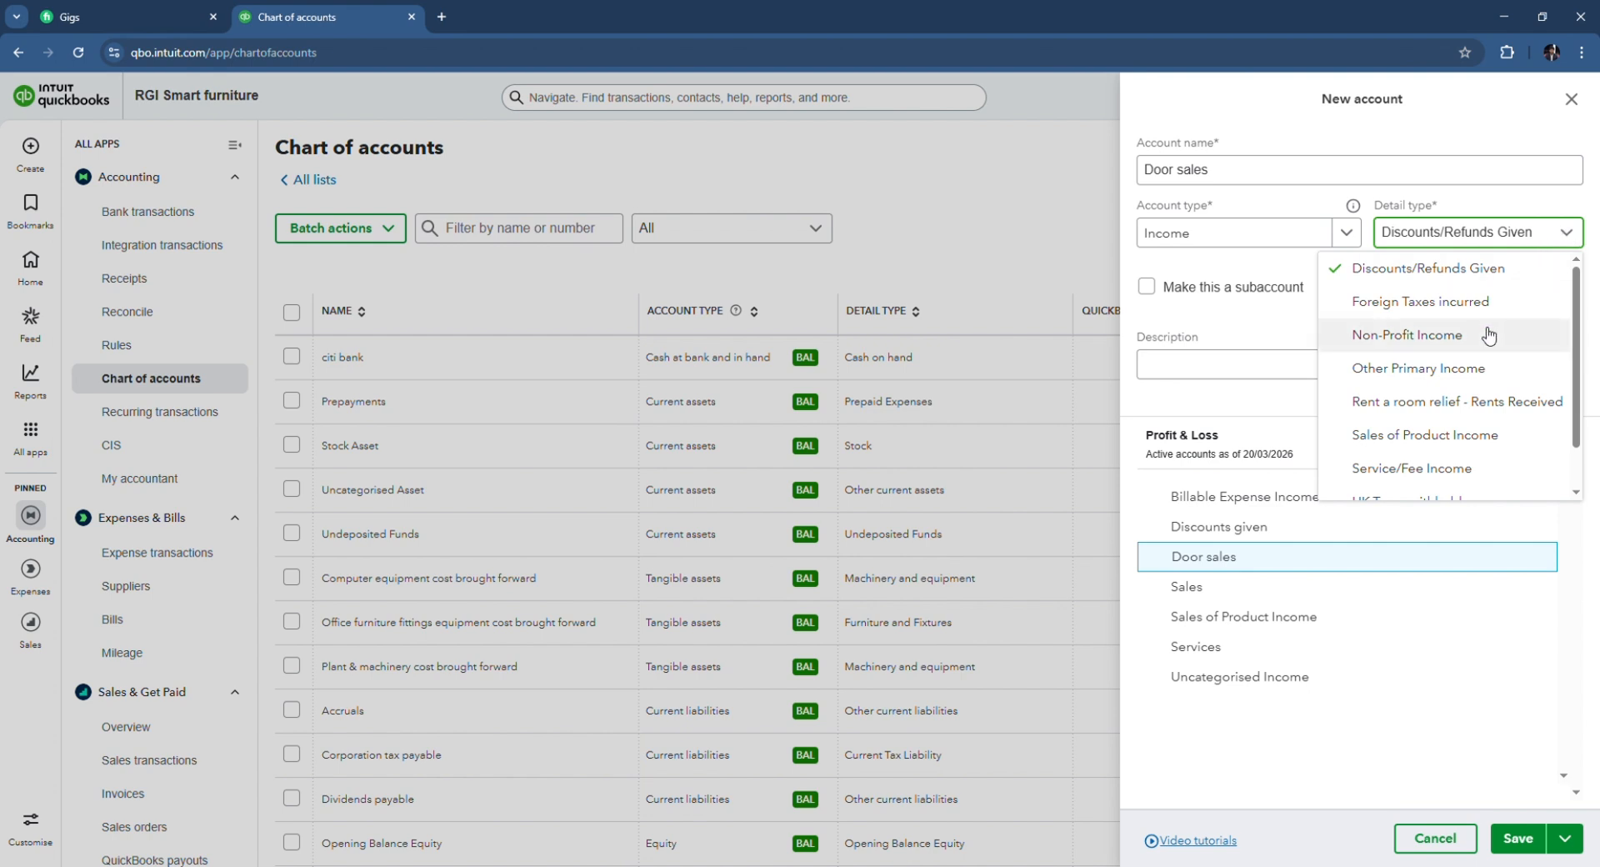
left_click(1421, 434)
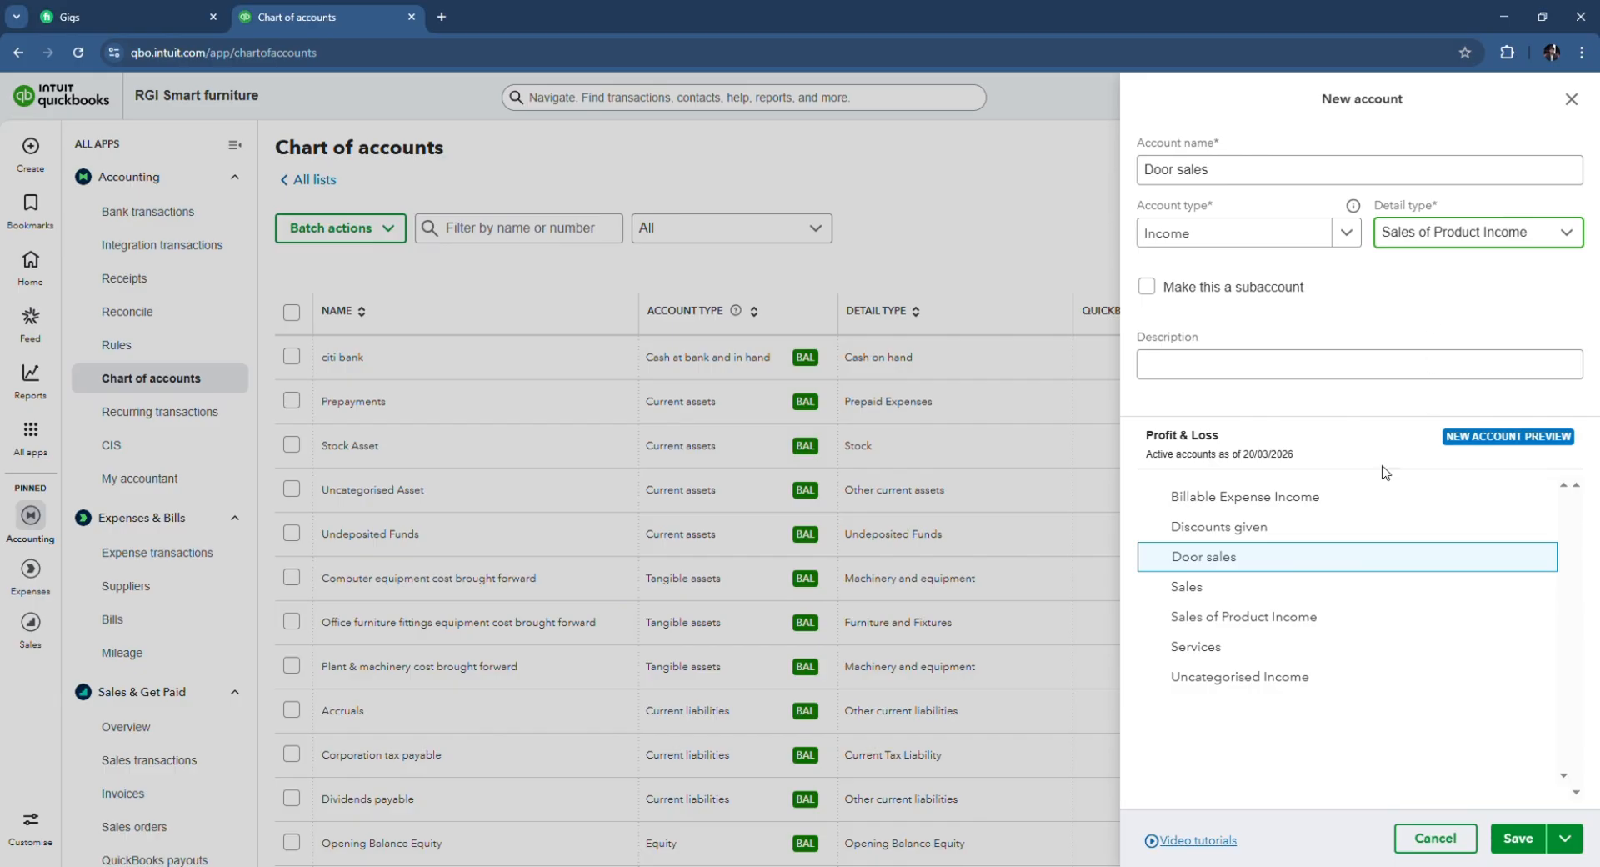
left_click(1513, 836)
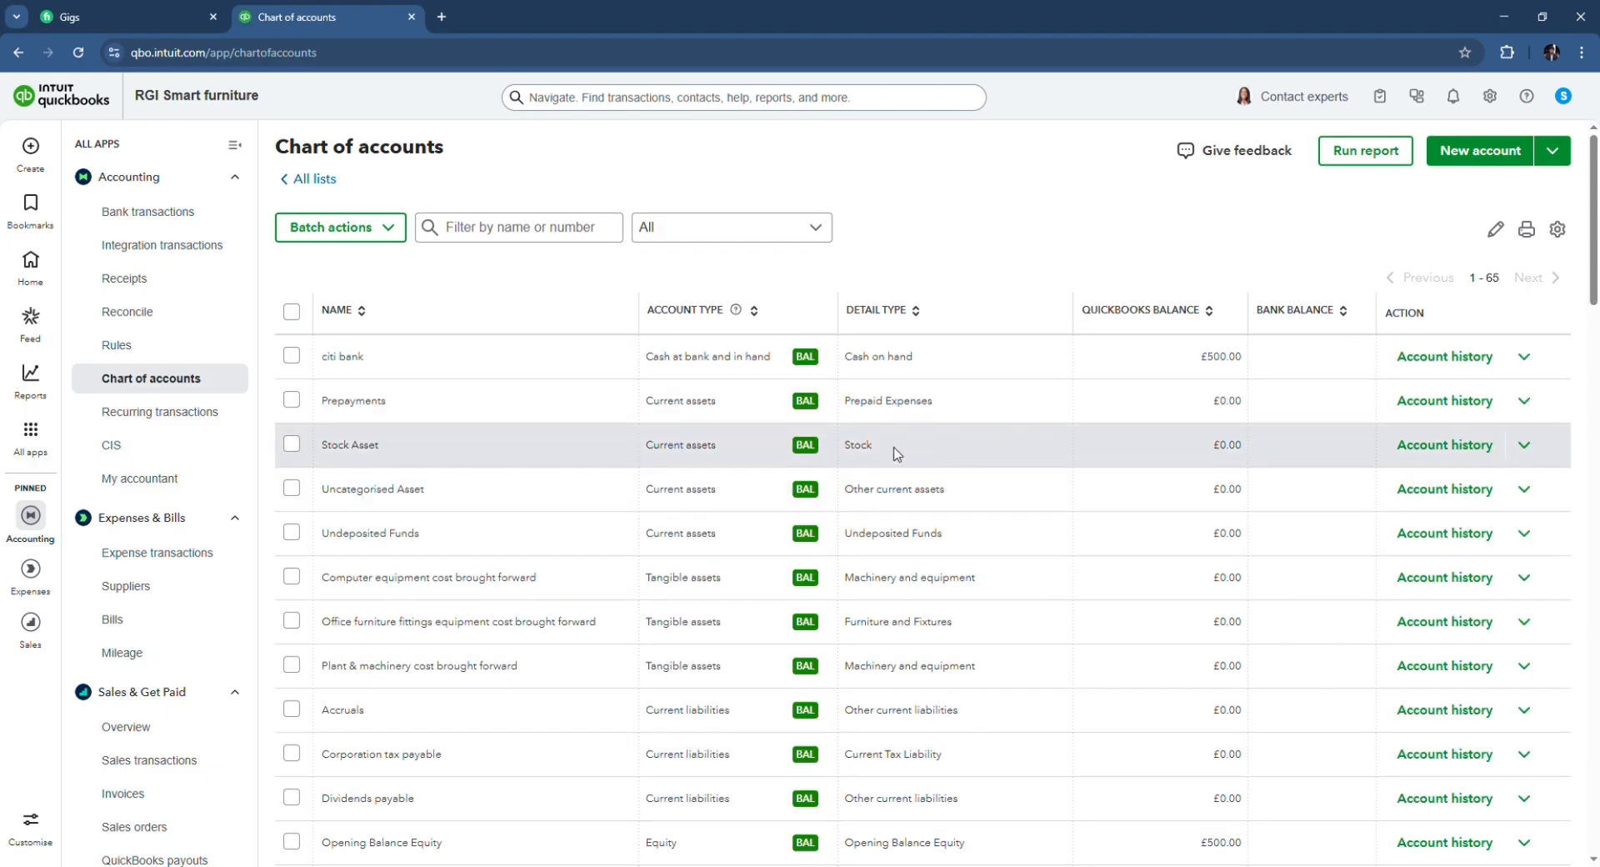
- Find the Door sales account in the chart of accounts and check its account type and detail type
scroll(884, 452, "down", 5)
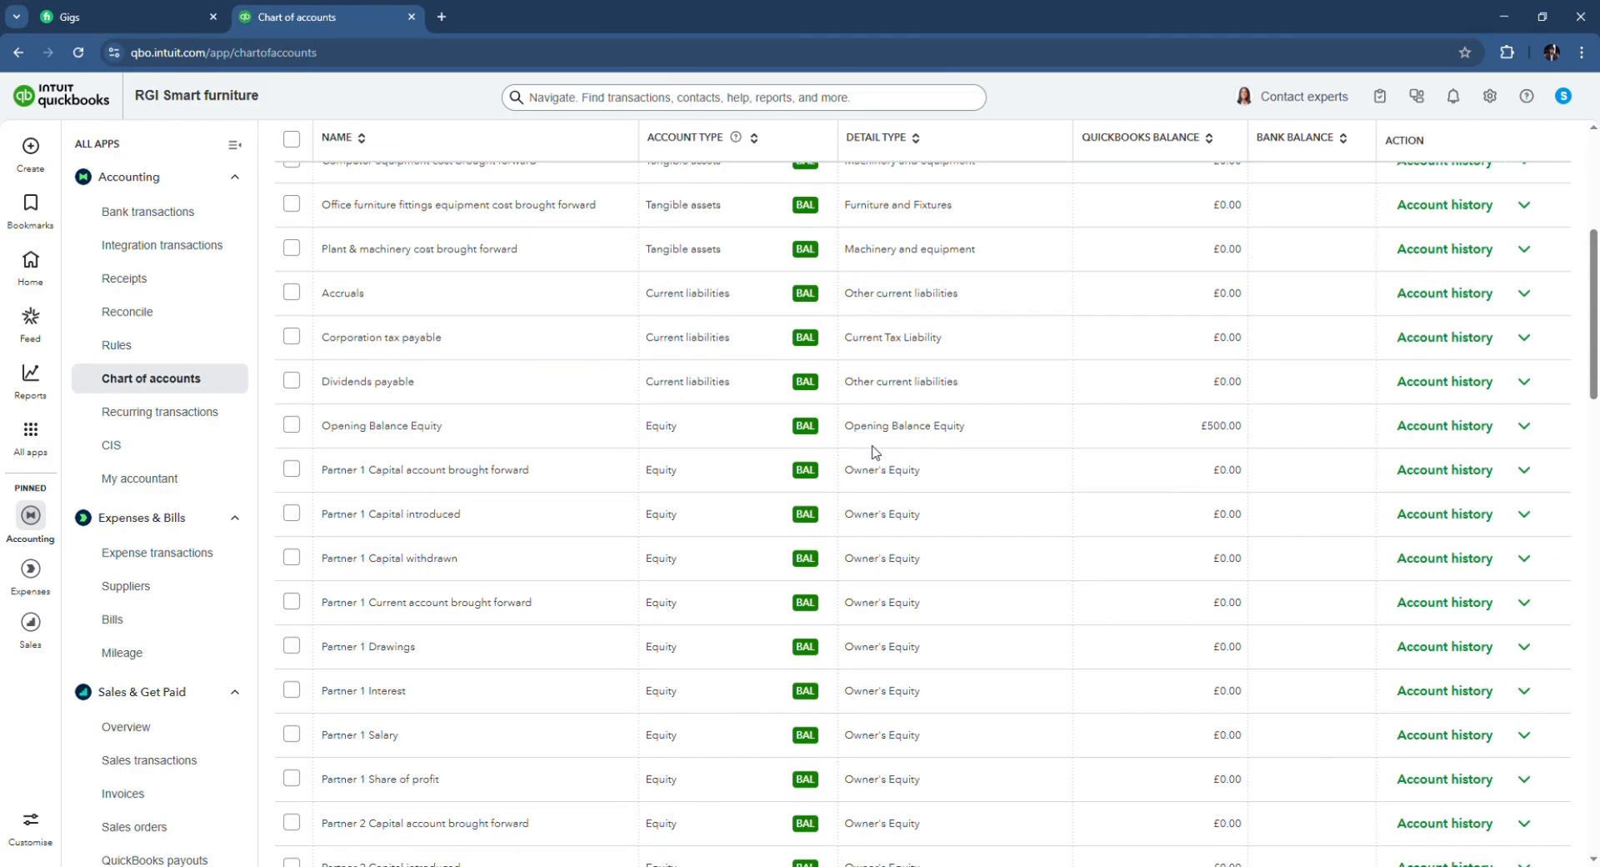
scroll(875, 450, "down", 10)
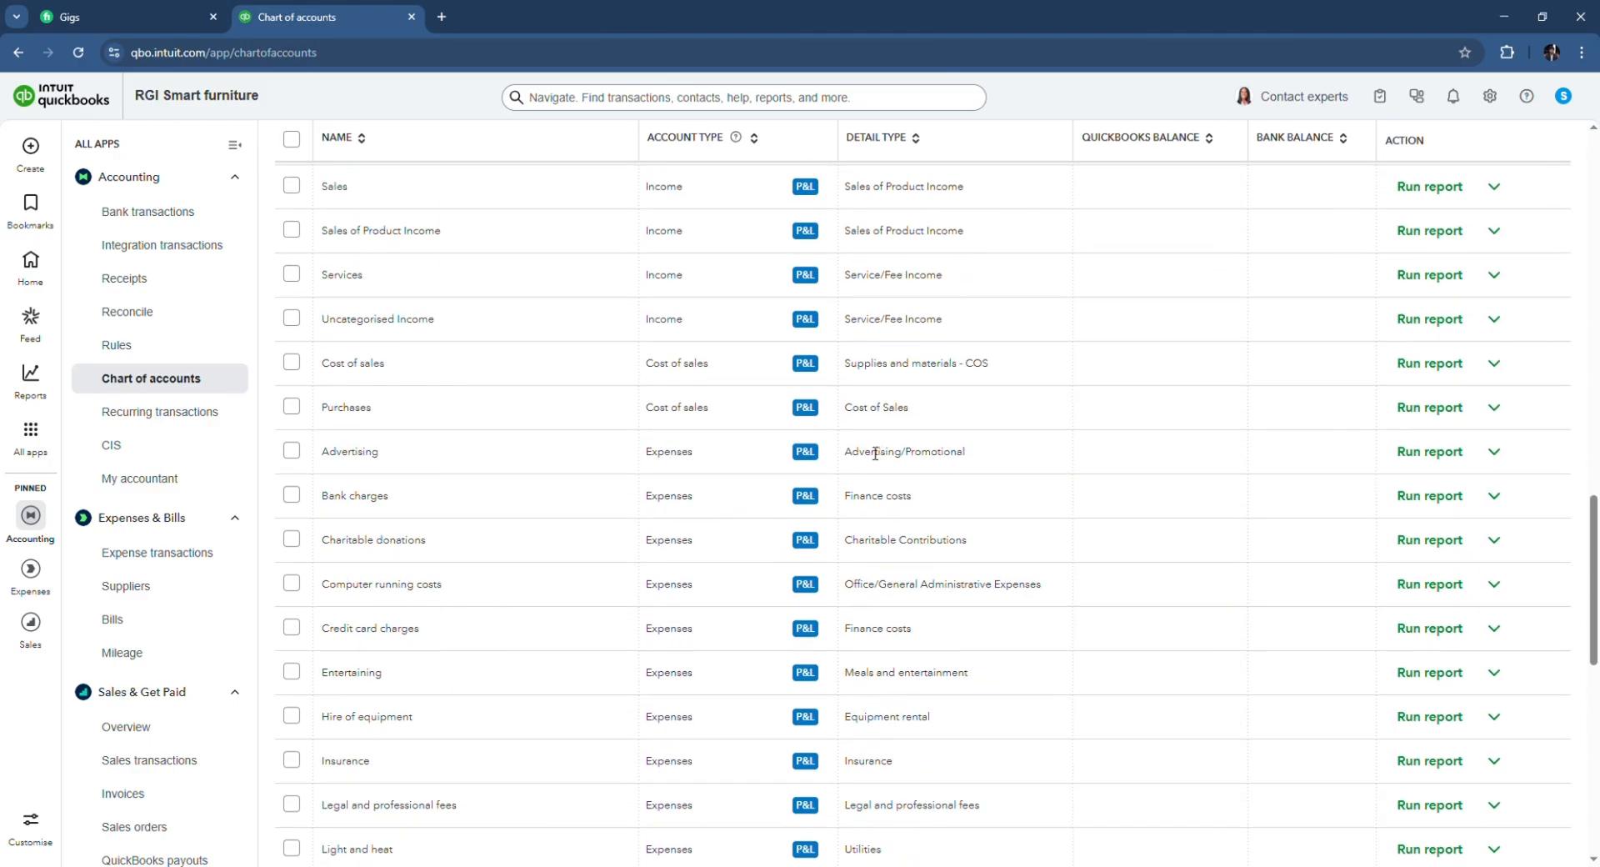
scroll(527, 287, "up", 2)
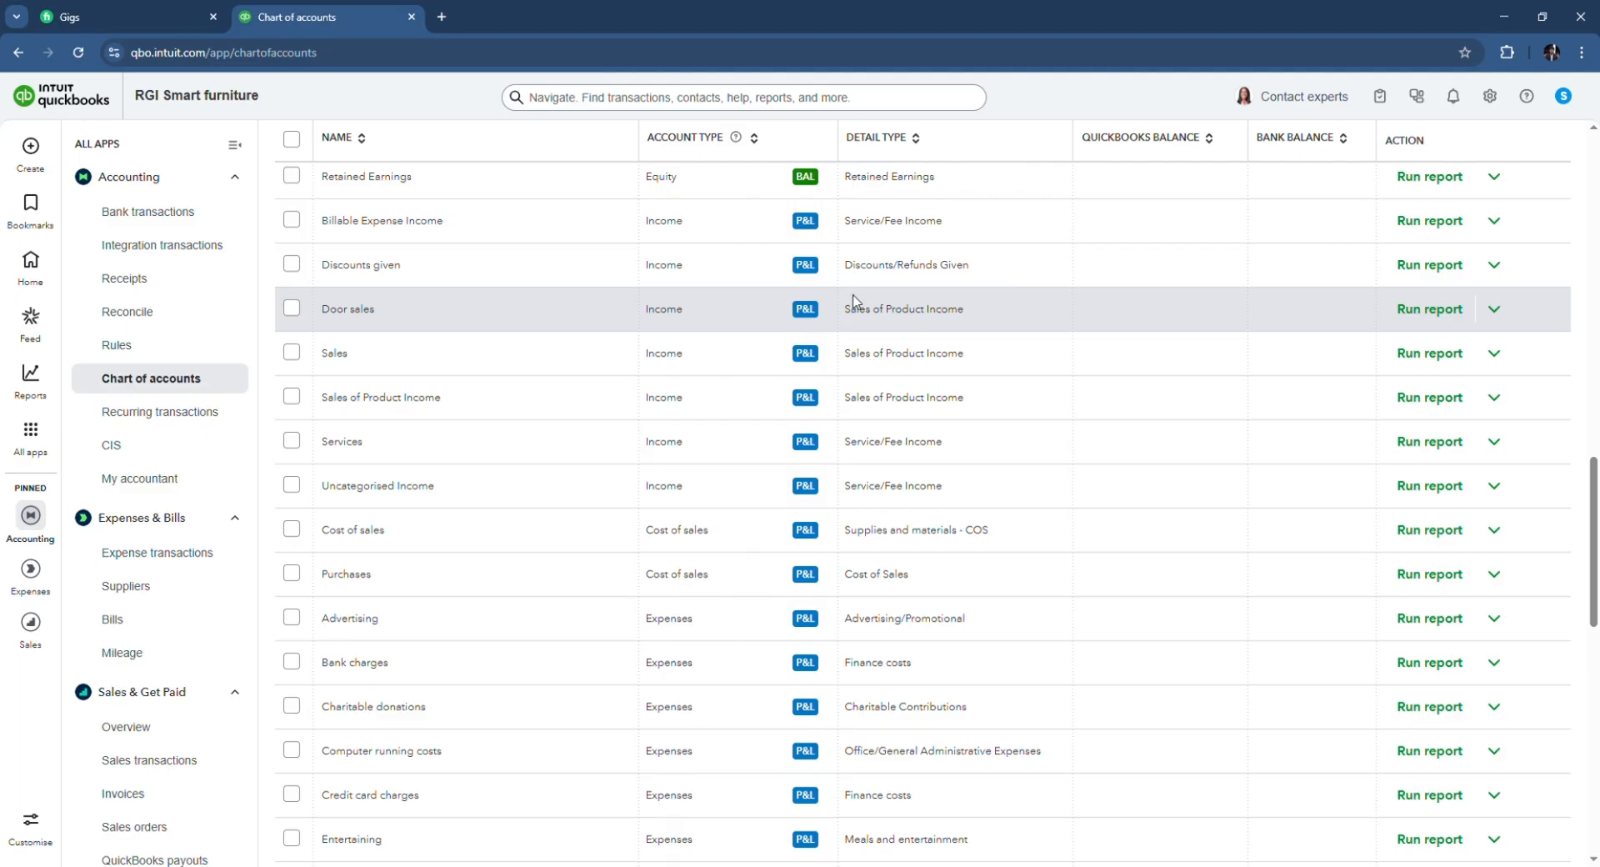
scroll(991, 268, "up", 10)
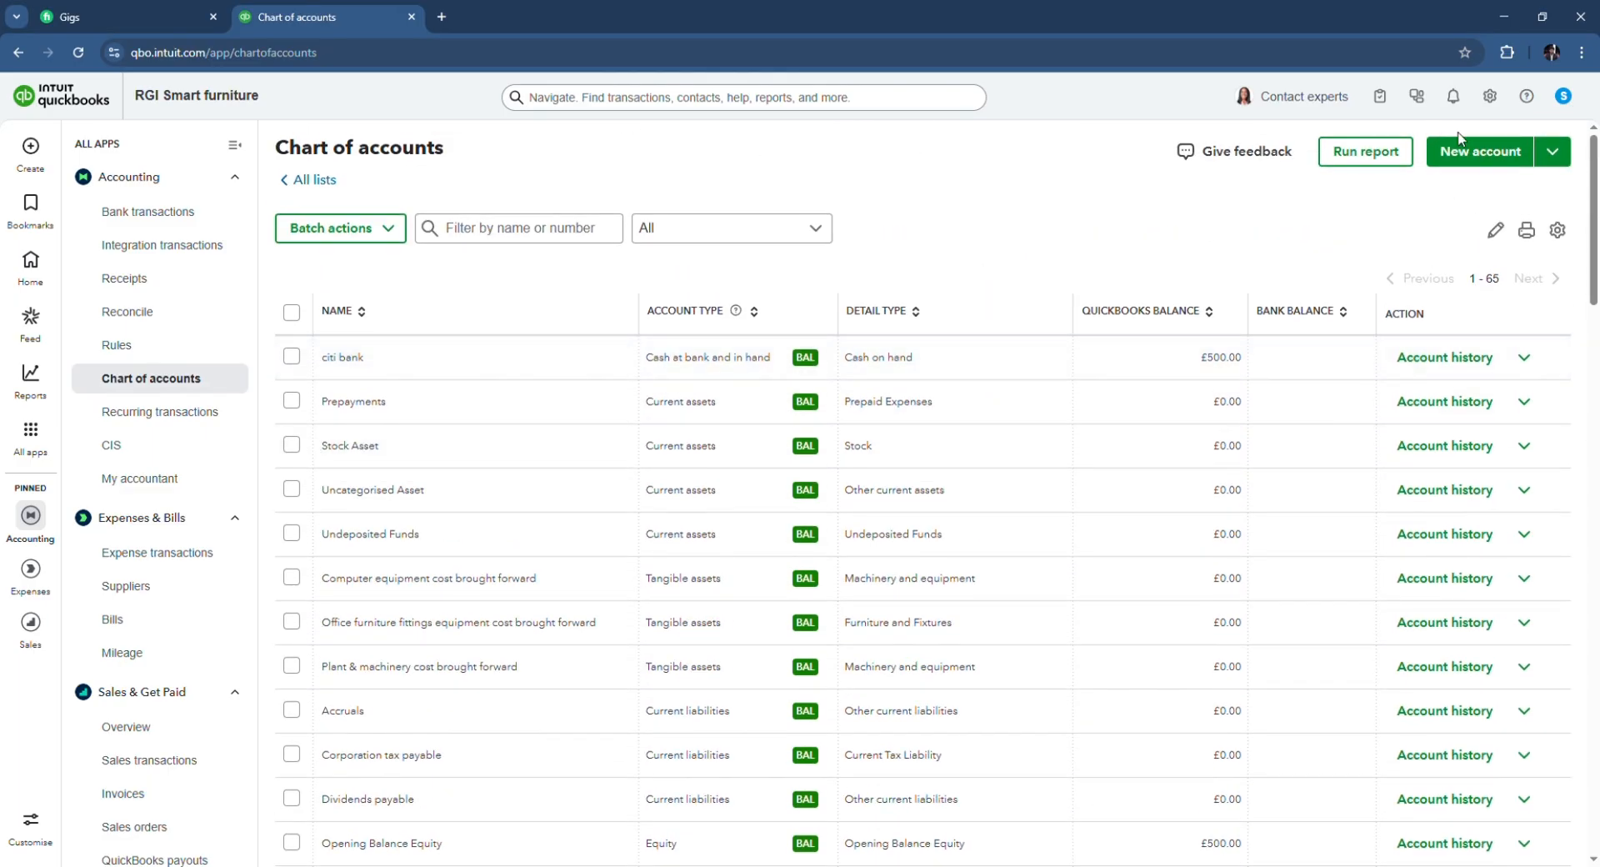
- Start a new account named Machinery equipment with the account type Tangible assets
left_click(1460, 161)
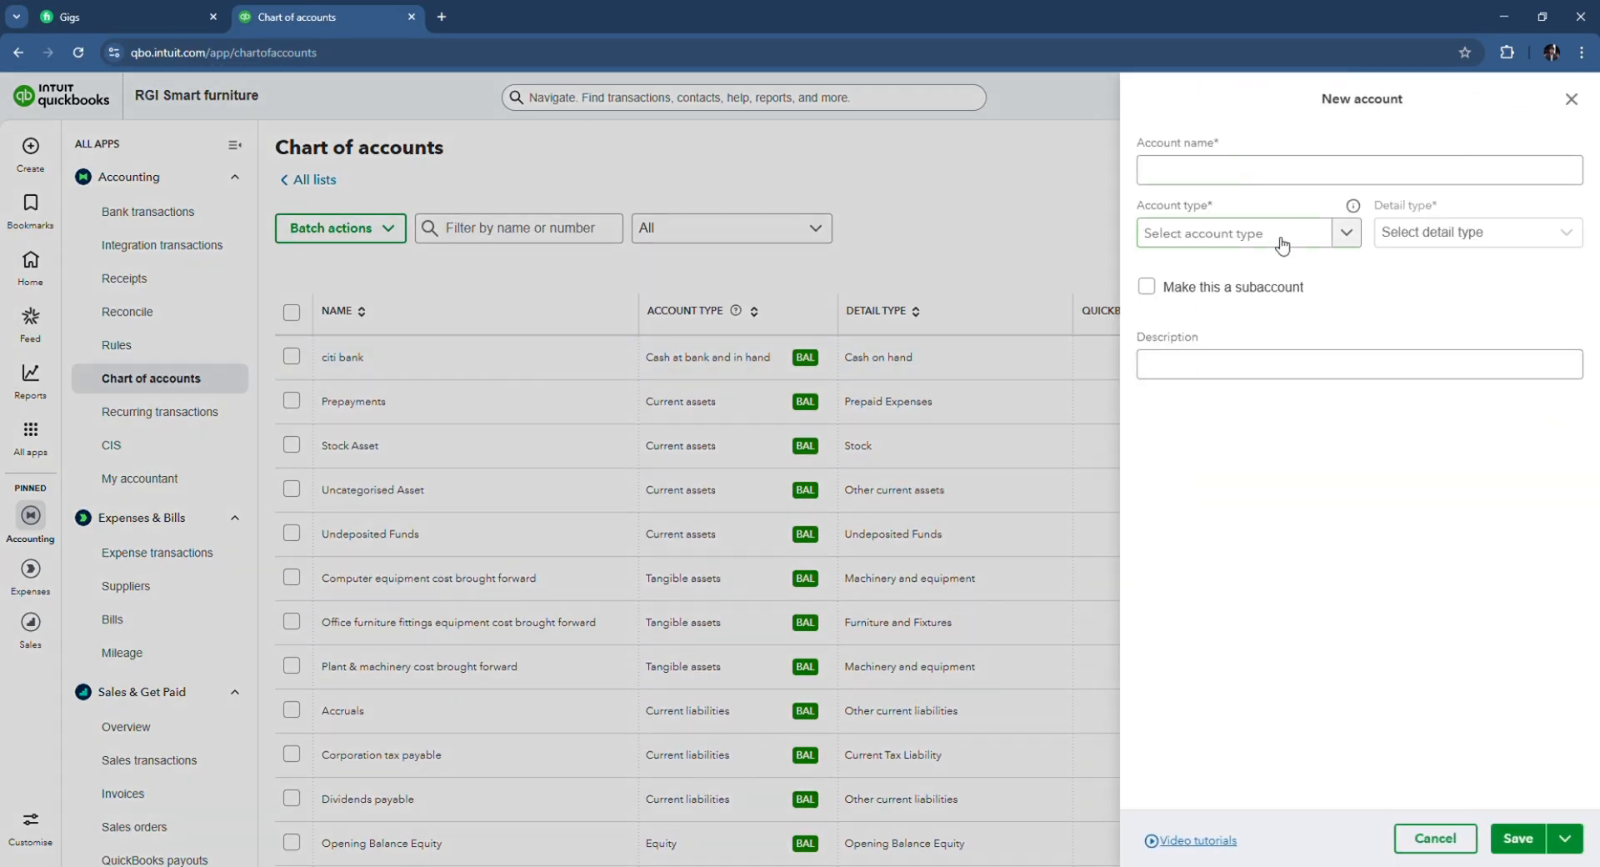
left_click(1188, 176)
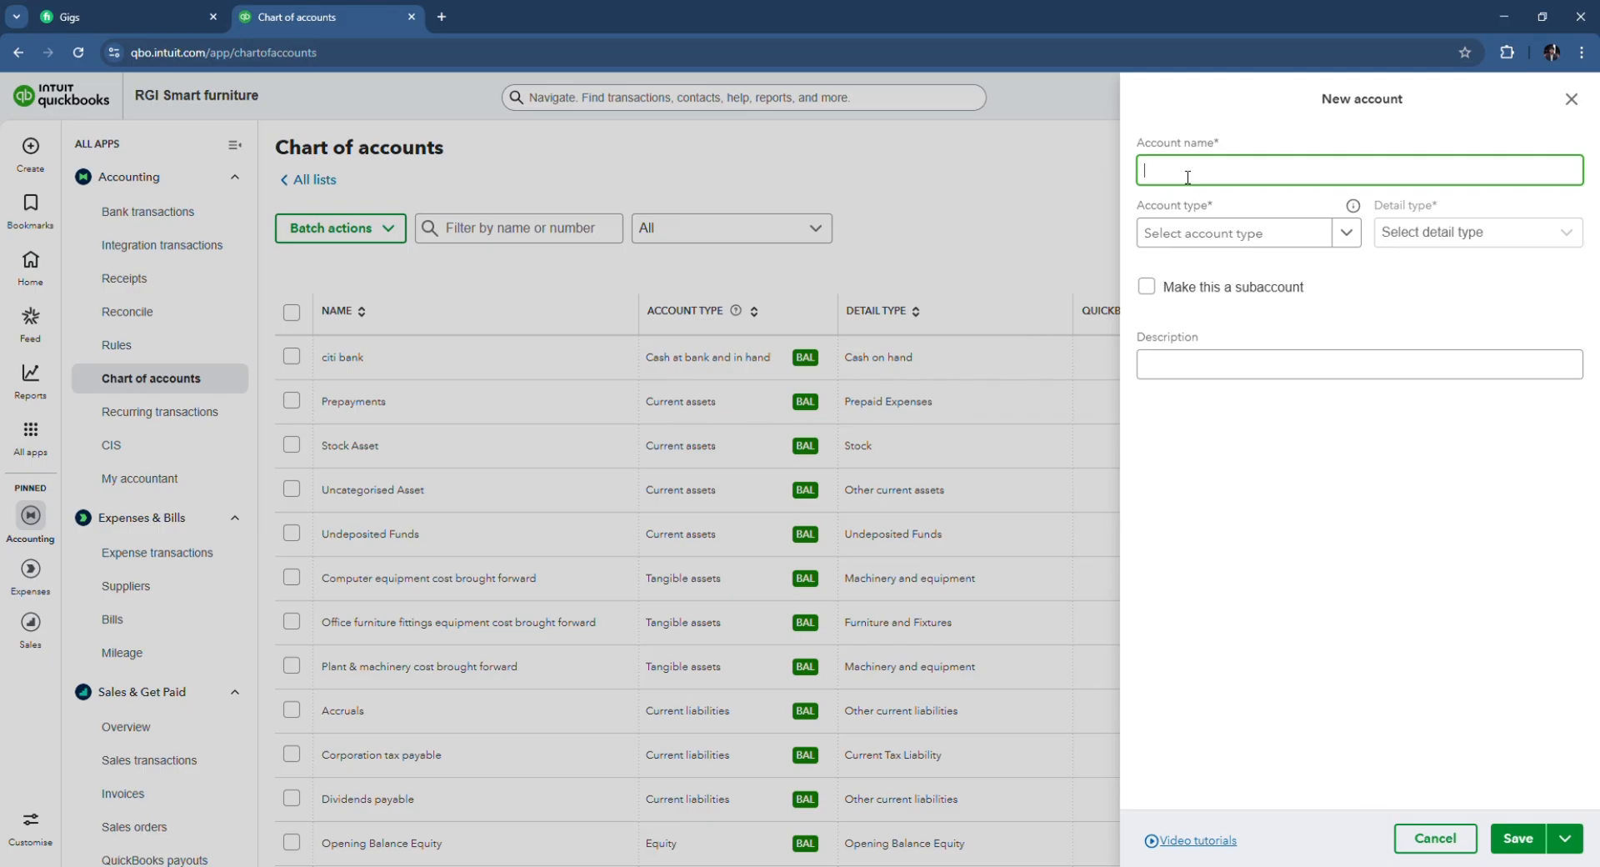
type("Machinery equipment")
left_click(1346, 234)
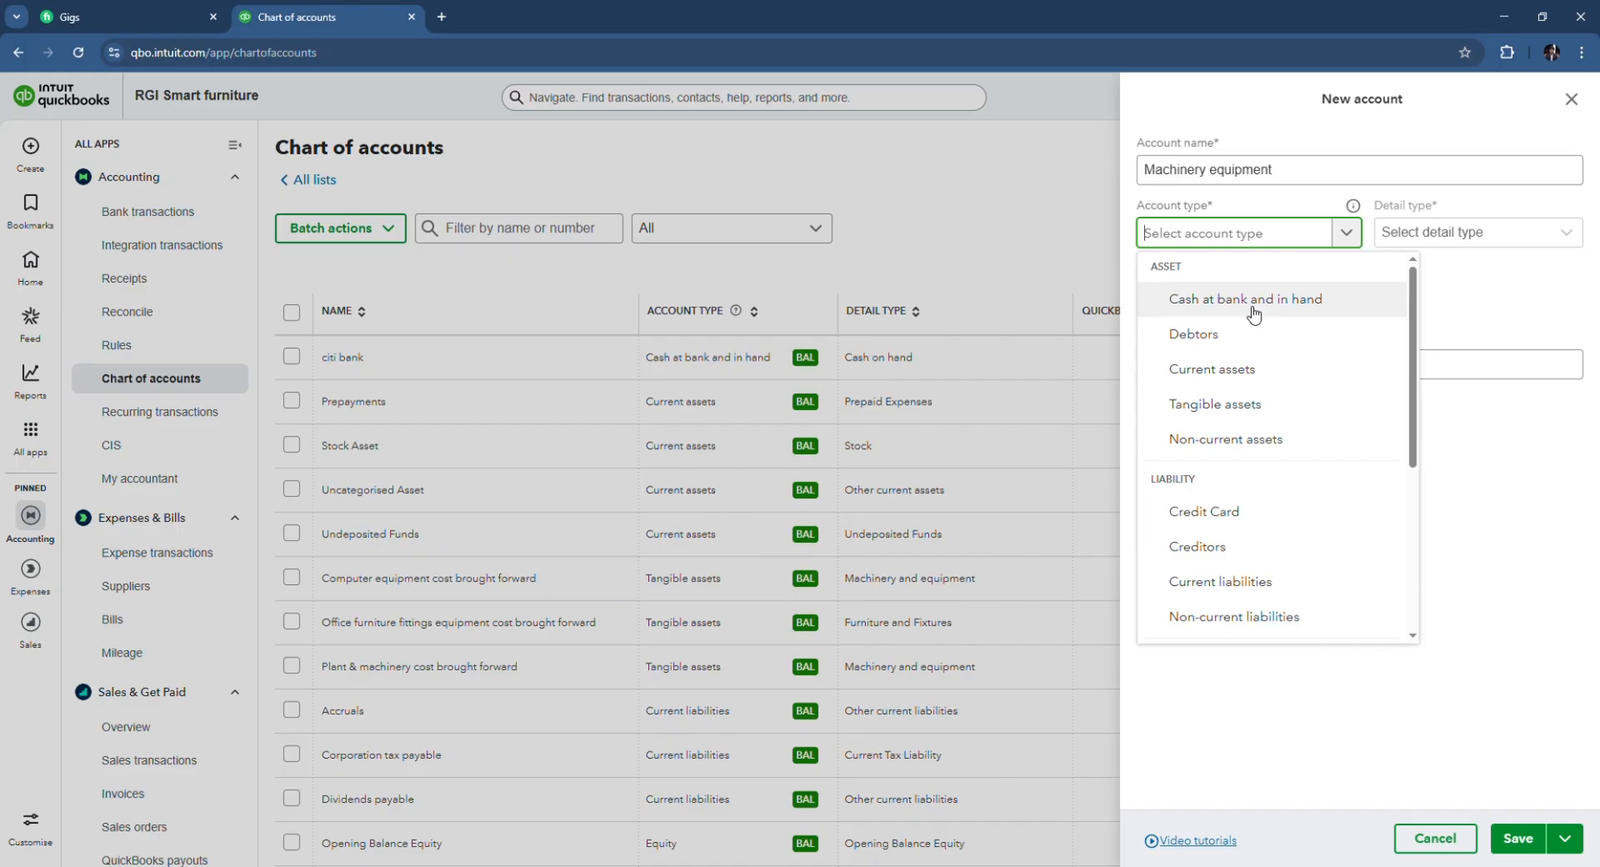
left_click(1230, 403)
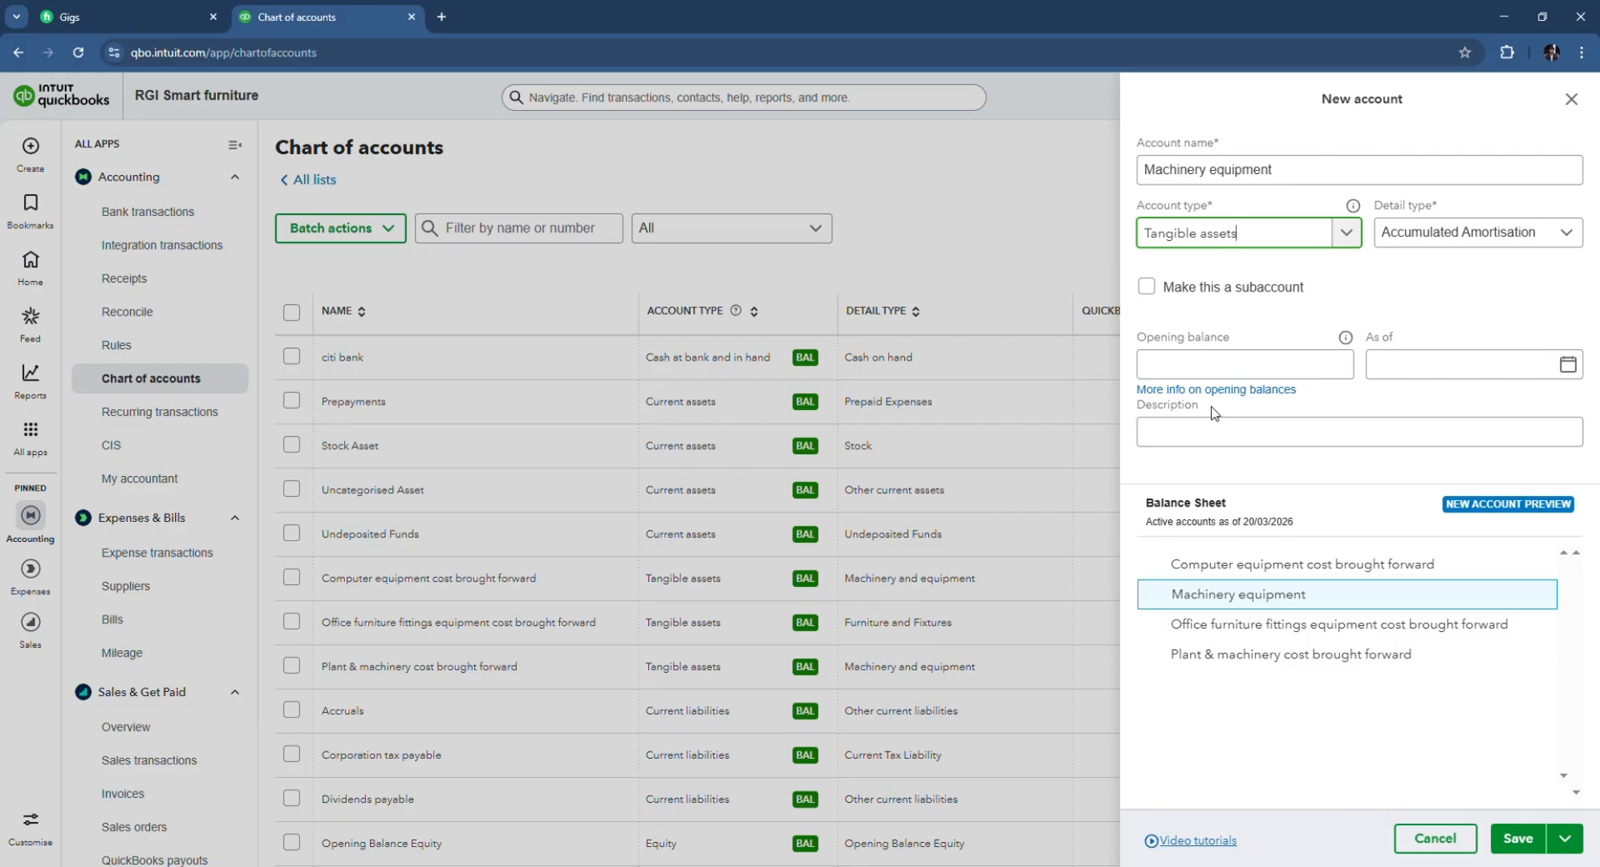
- Set the Machinery equipment account's detail type to Machinery and equipment and its original cost to 2,000
left_click(1570, 239)
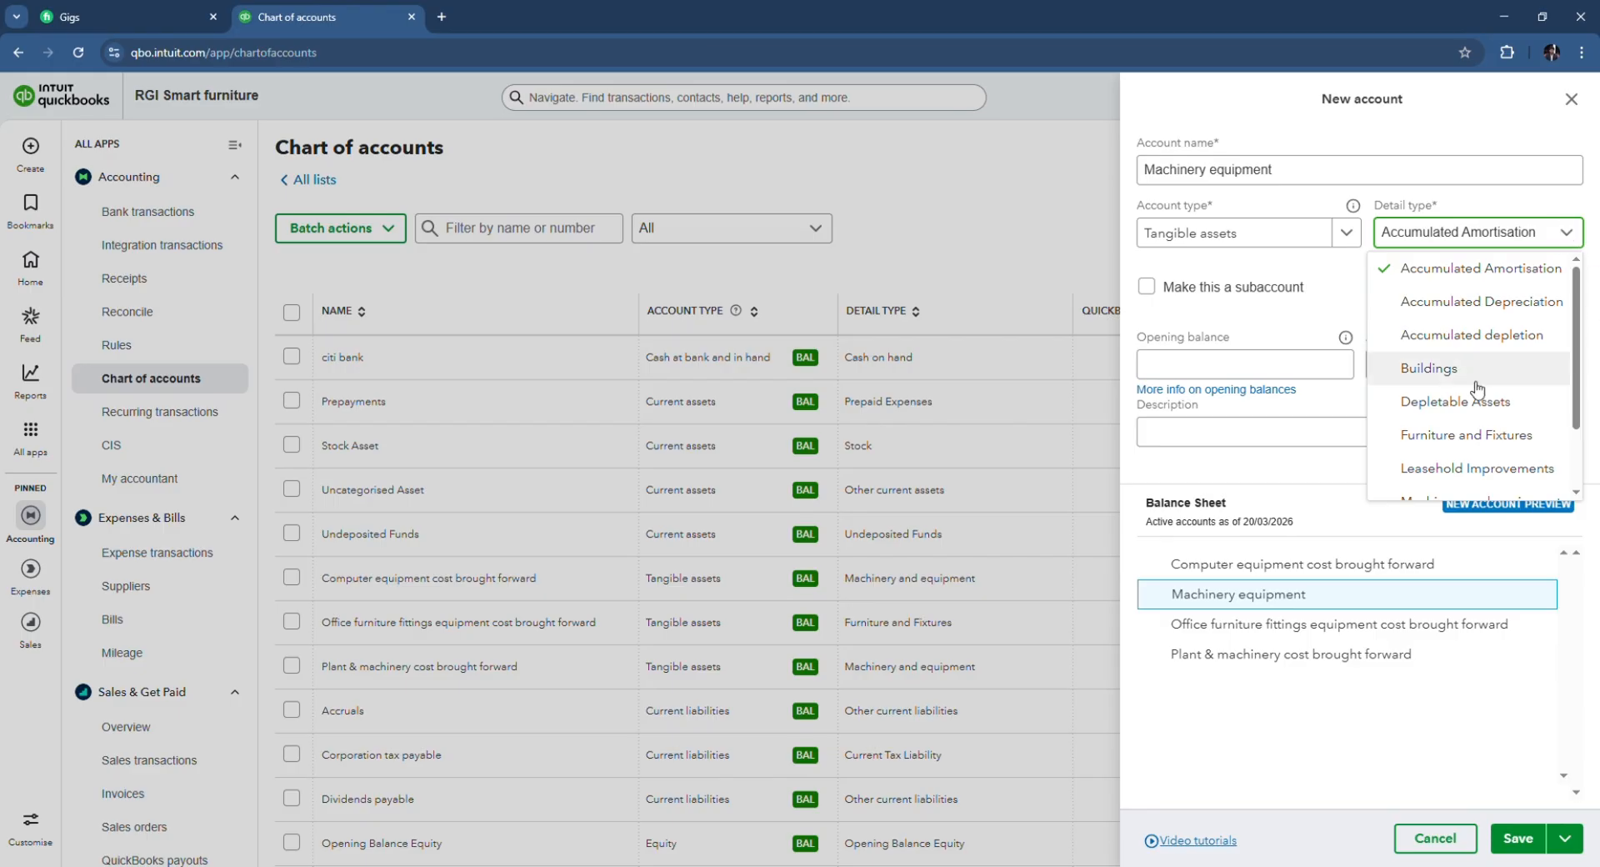
scroll(1481, 362, "down", 1)
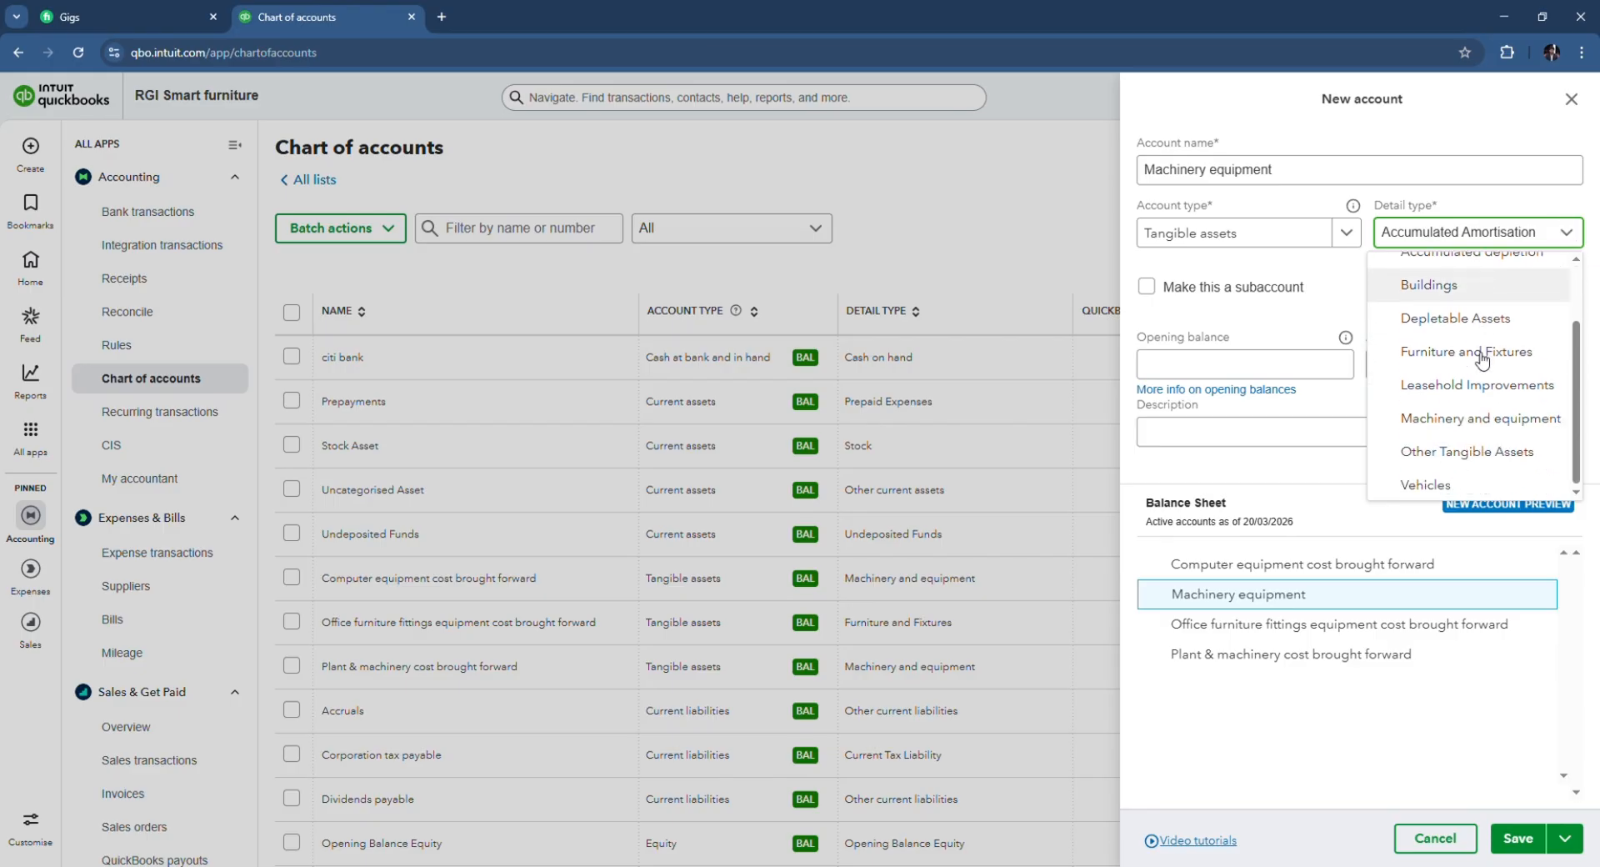
left_click(1493, 424)
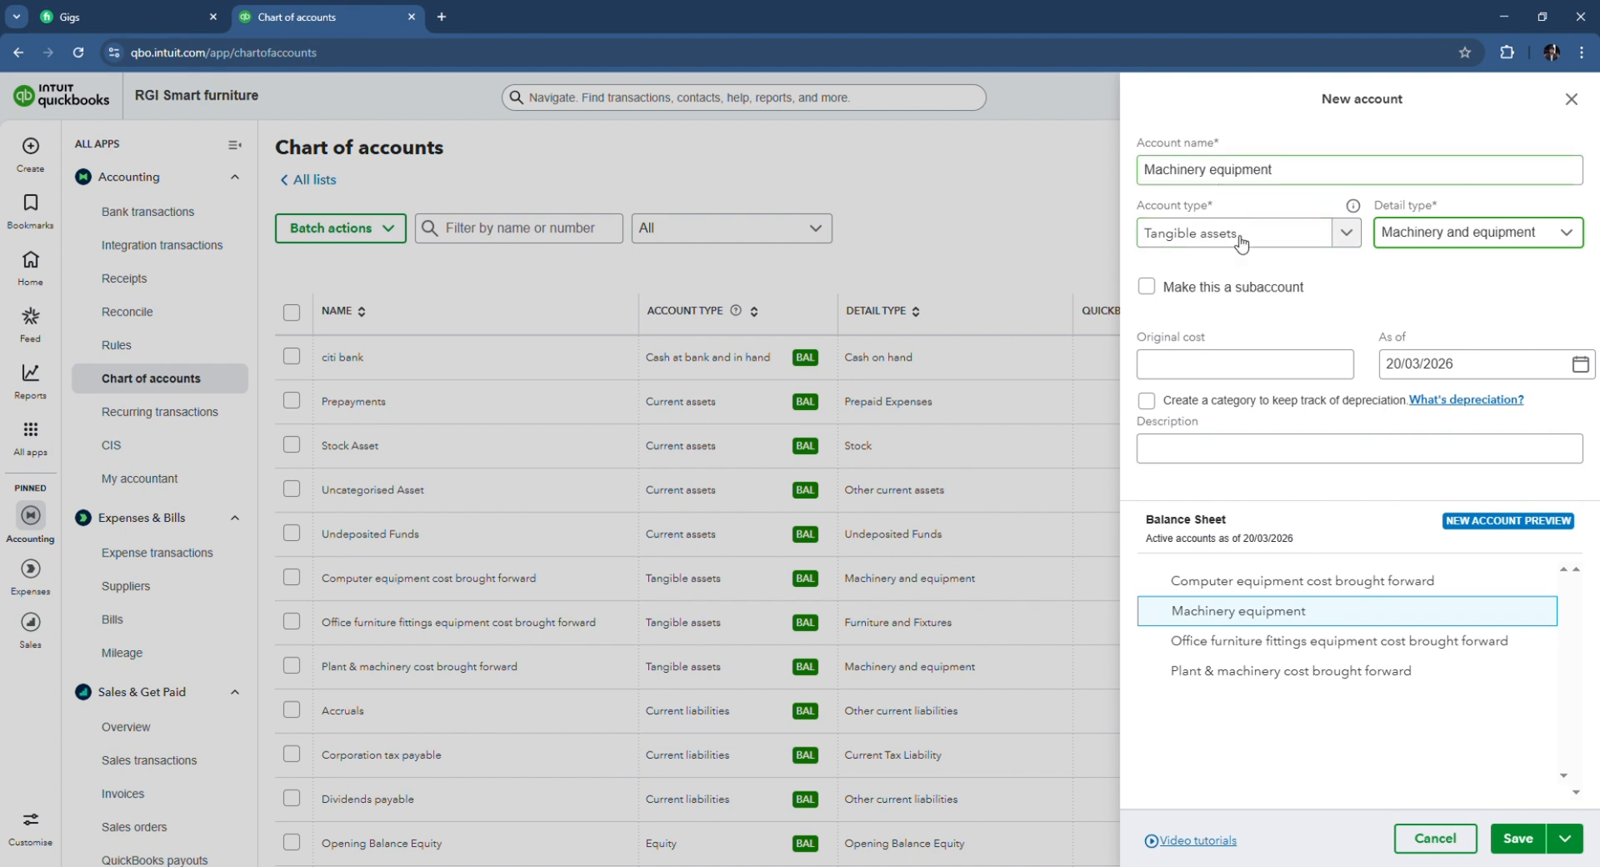
left_click(1226, 373)
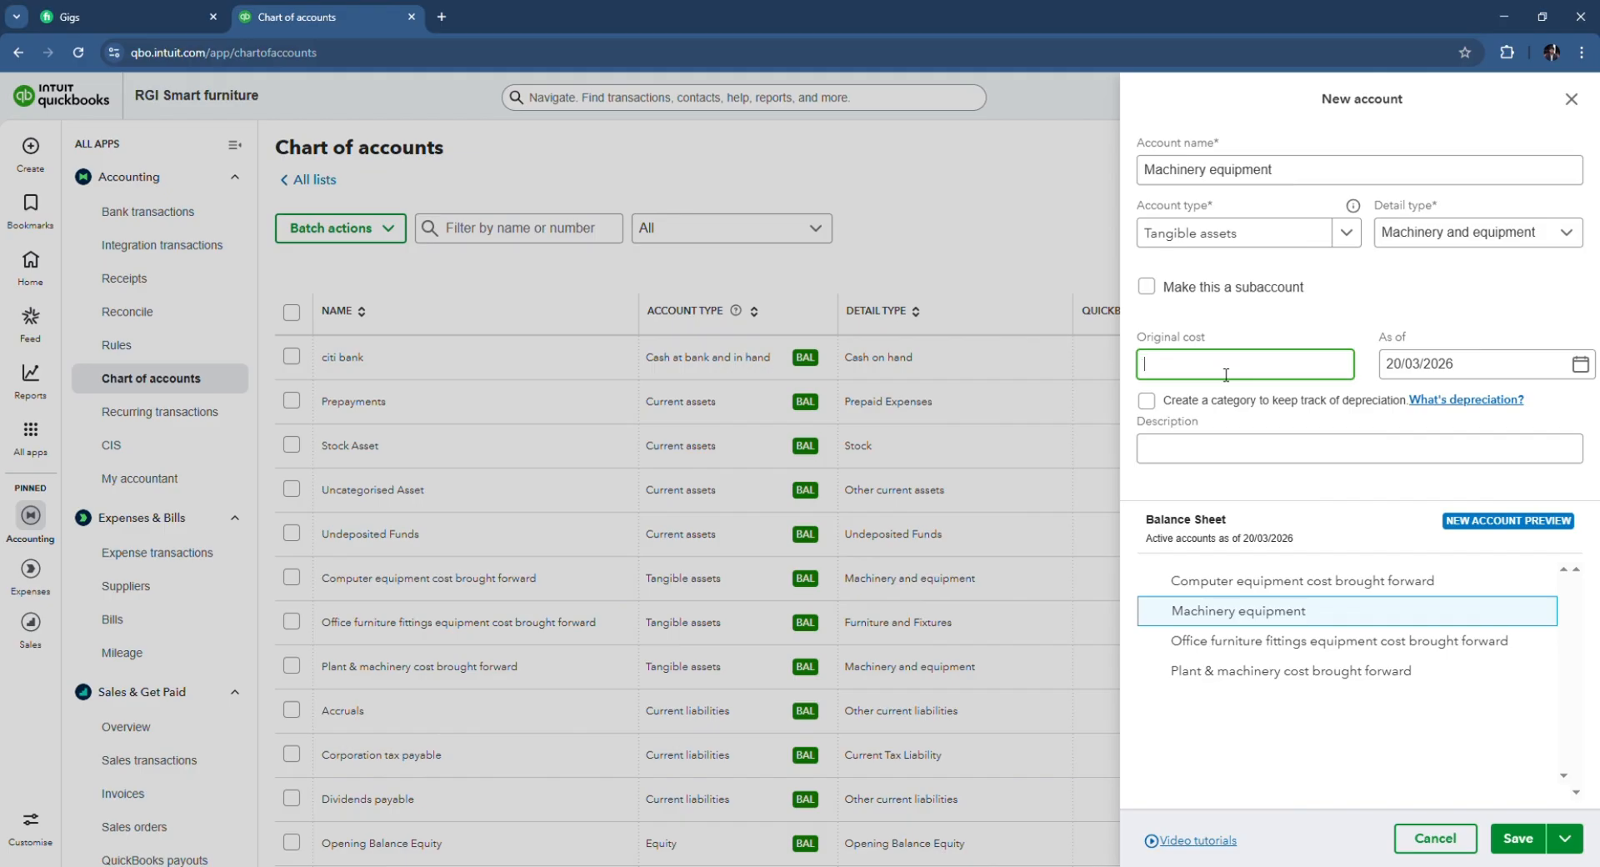
type("20000")
key("BackSpace")
- Date the Machinery equipment account's original cost as of 11/12/2025 and save the account
left_click(1540, 374)
left_click(1580, 368)
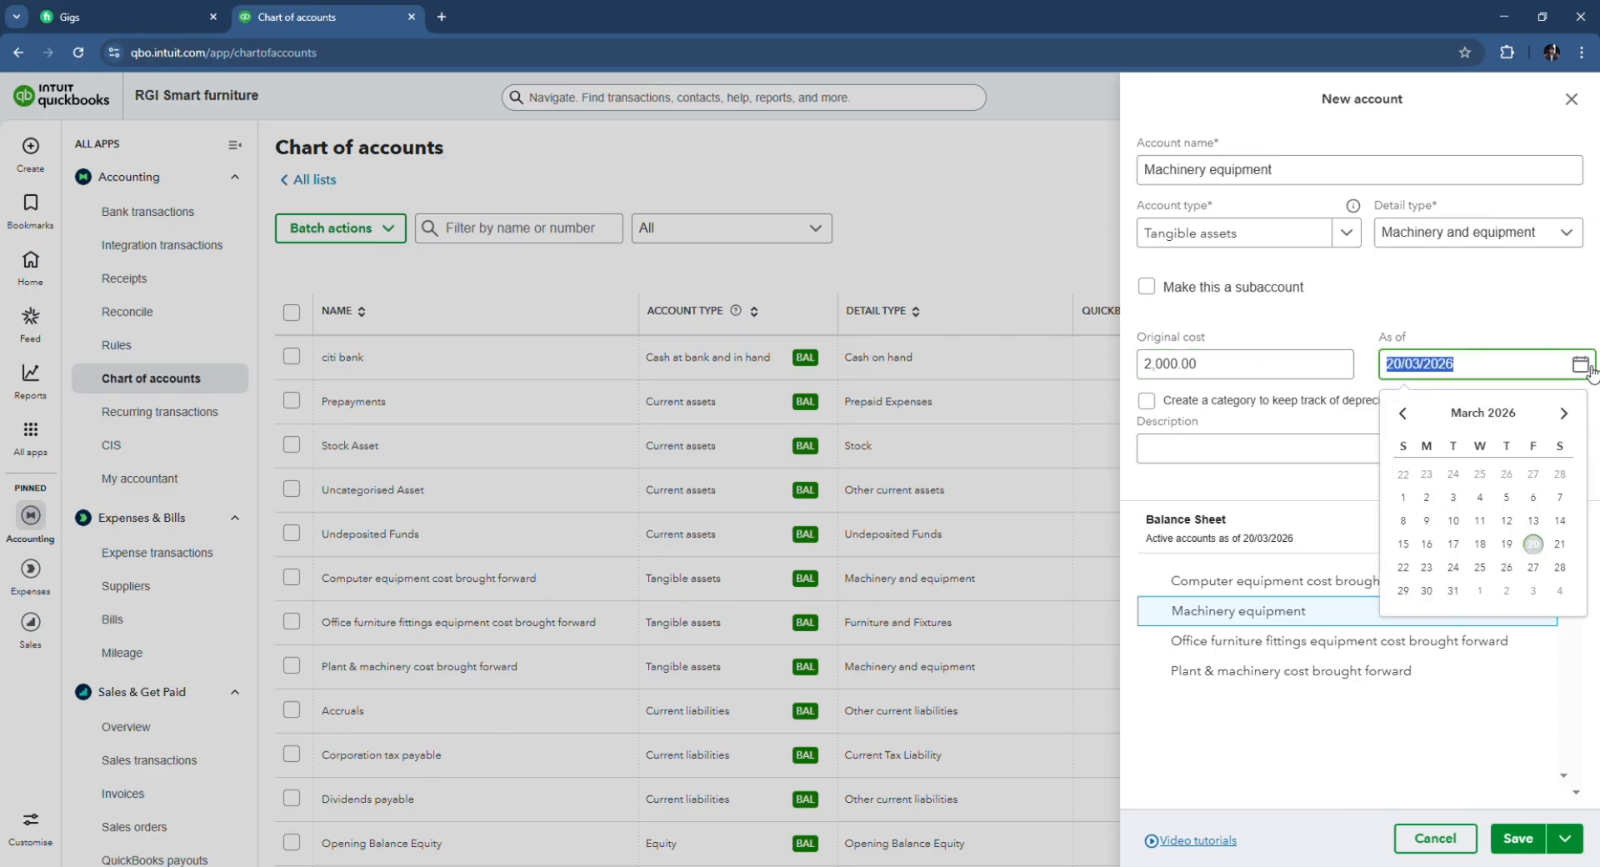
left_click(1404, 415)
left_click(1405, 416)
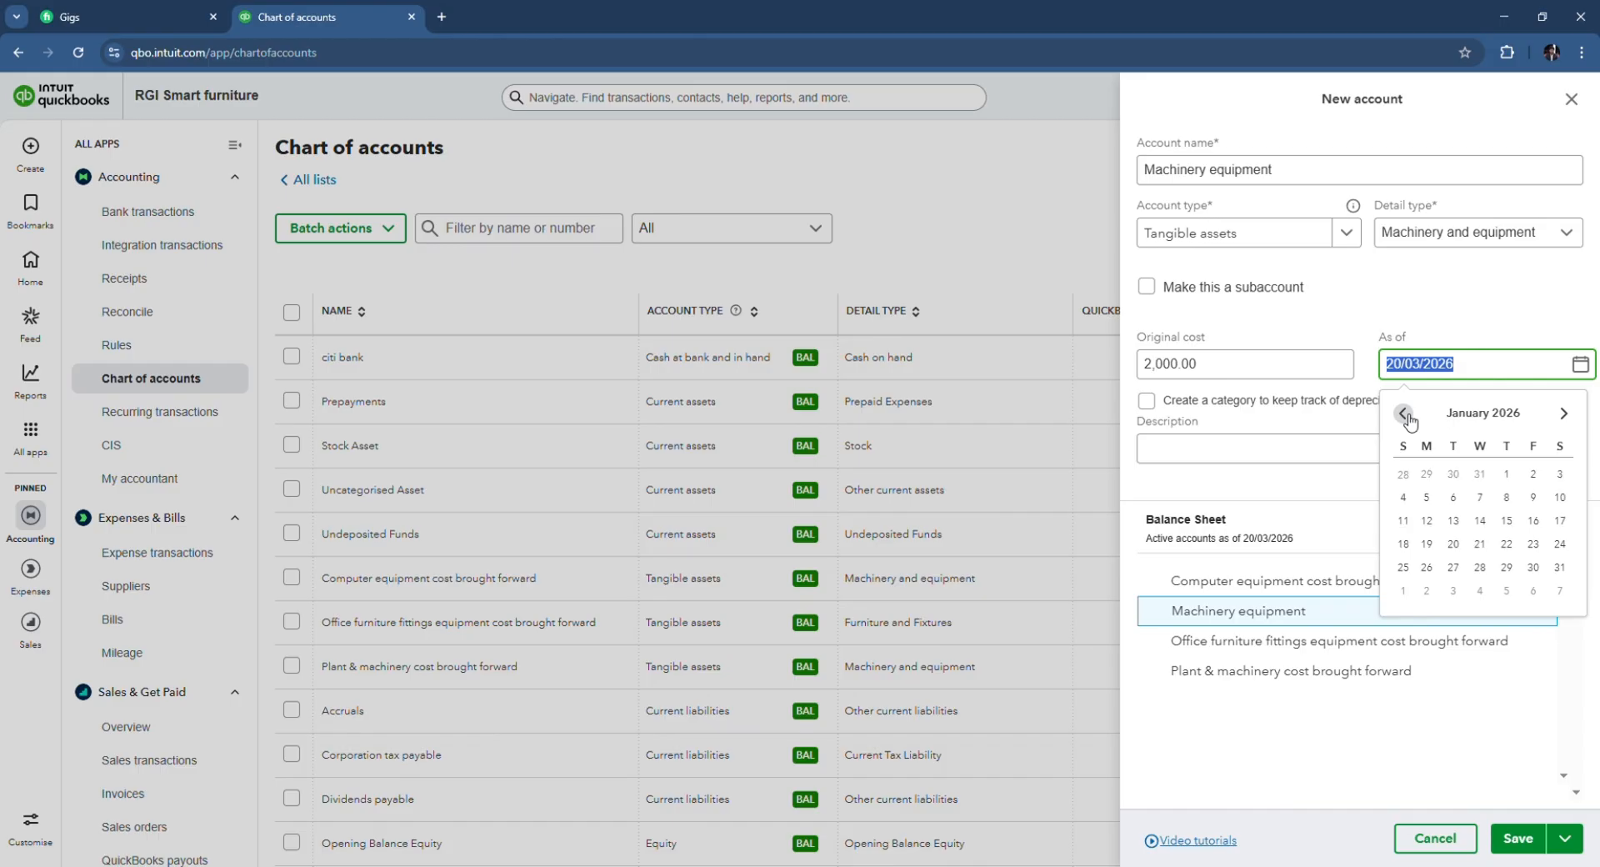
left_click(1406, 415)
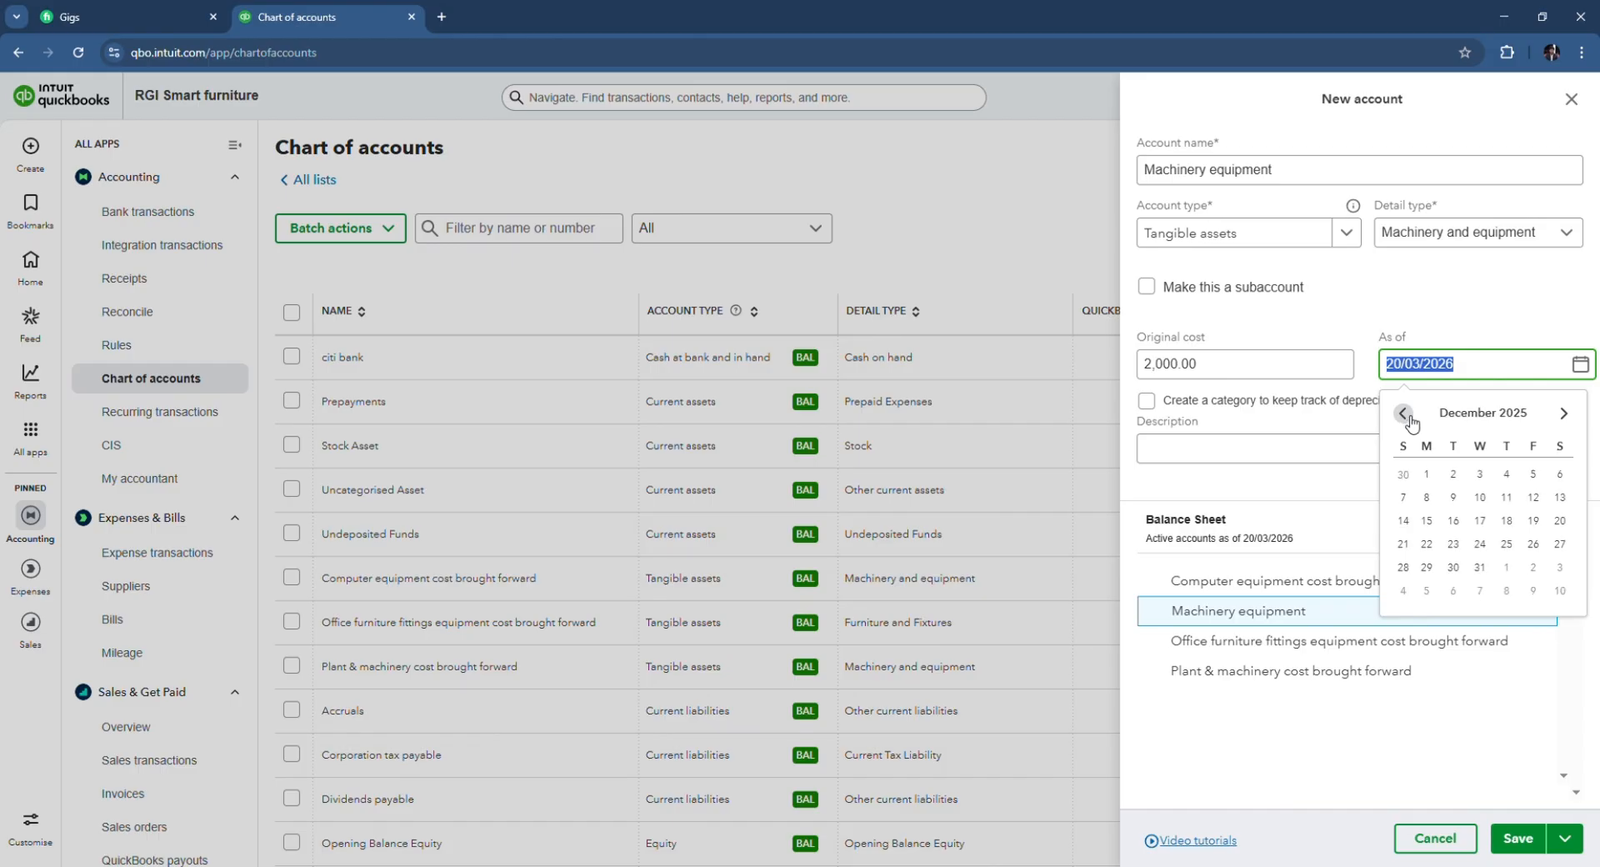
left_click(1507, 498)
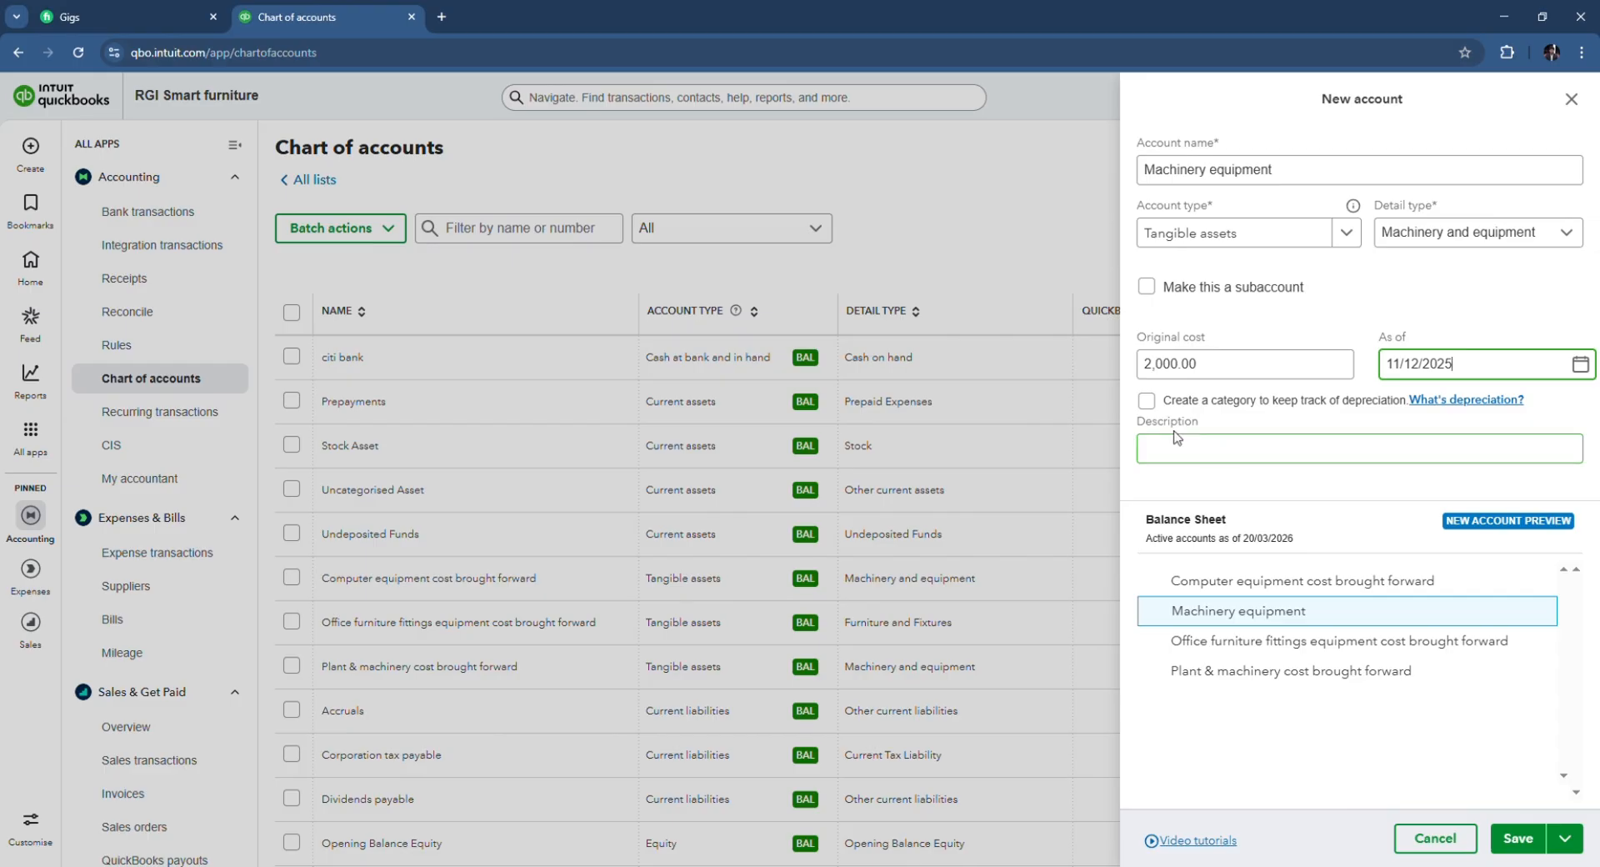
left_click(1238, 451)
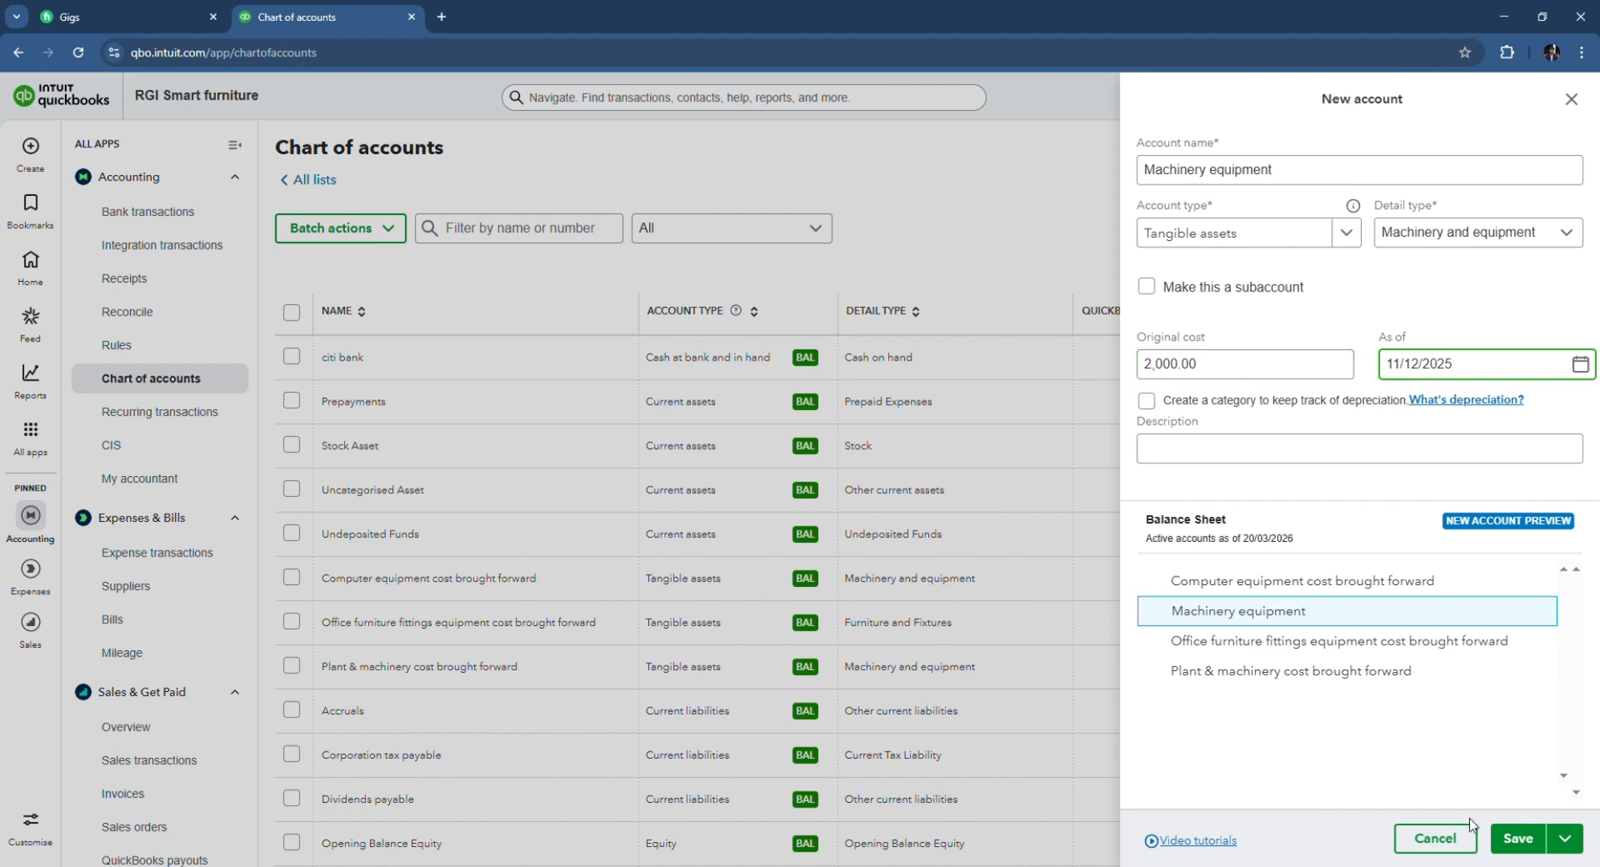
left_click(1514, 846)
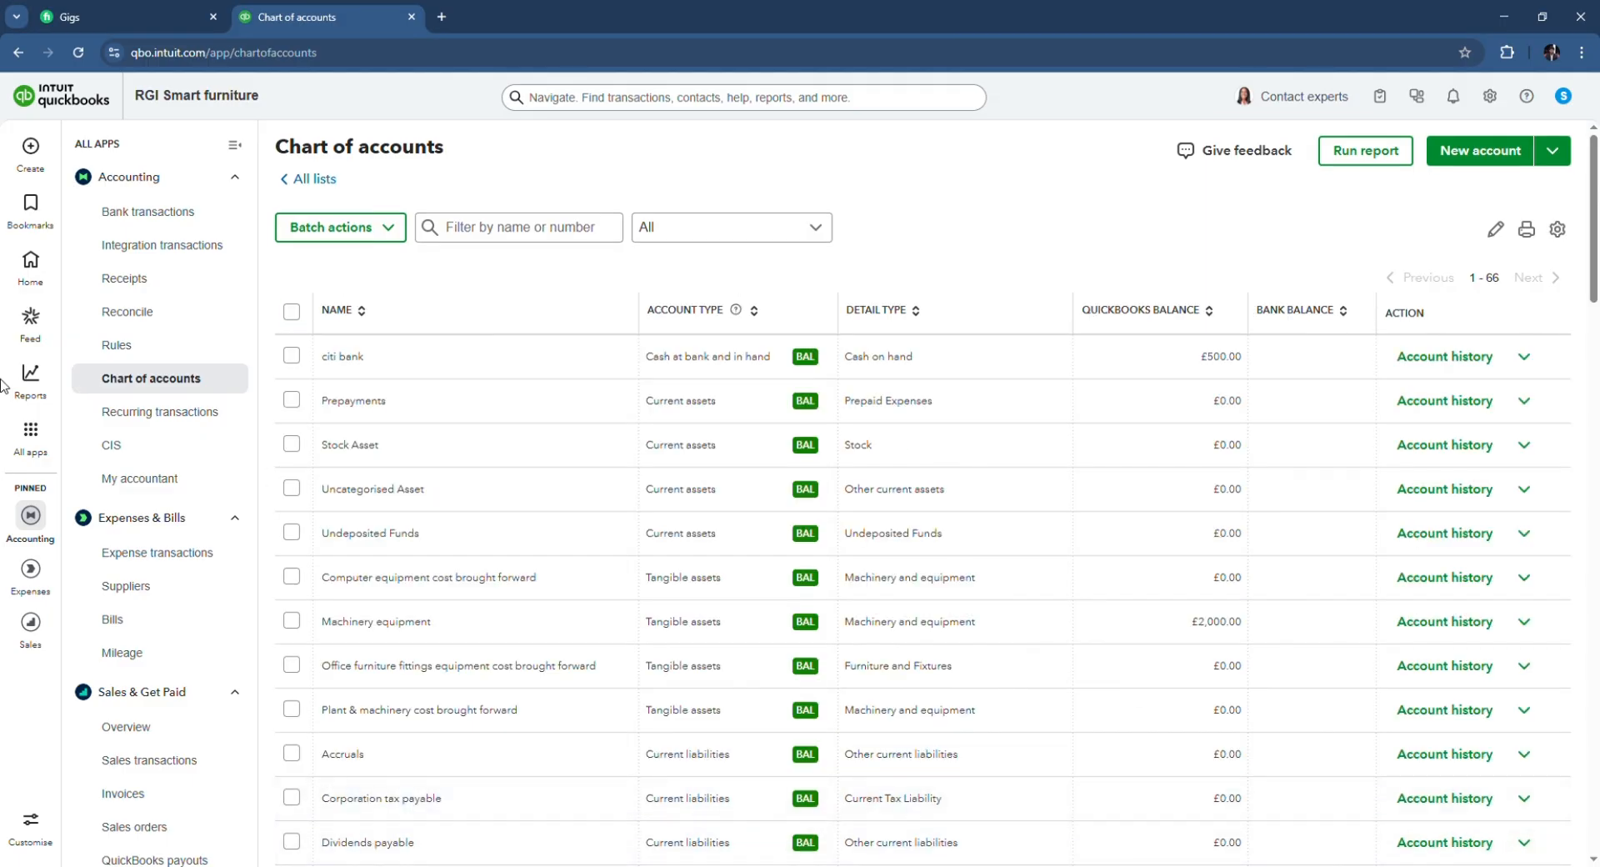
- Review the whole chart of accounts, checking the Machinery equipment balance and the equity, income and expense accounts
scroll(850, 371, "down", 5)
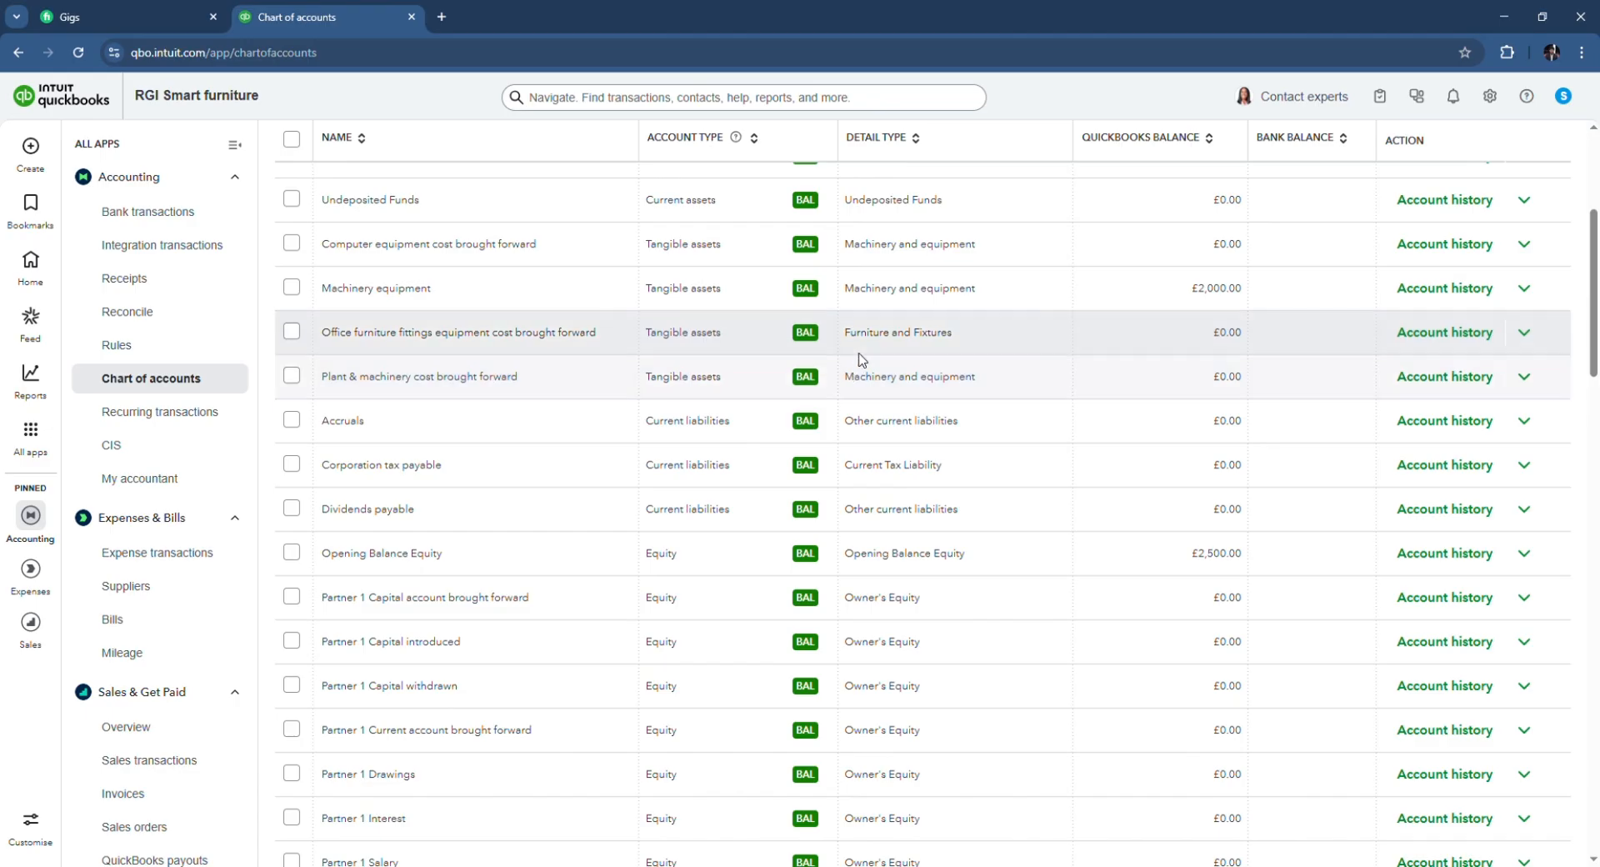
scroll(860, 358, "up", 4)
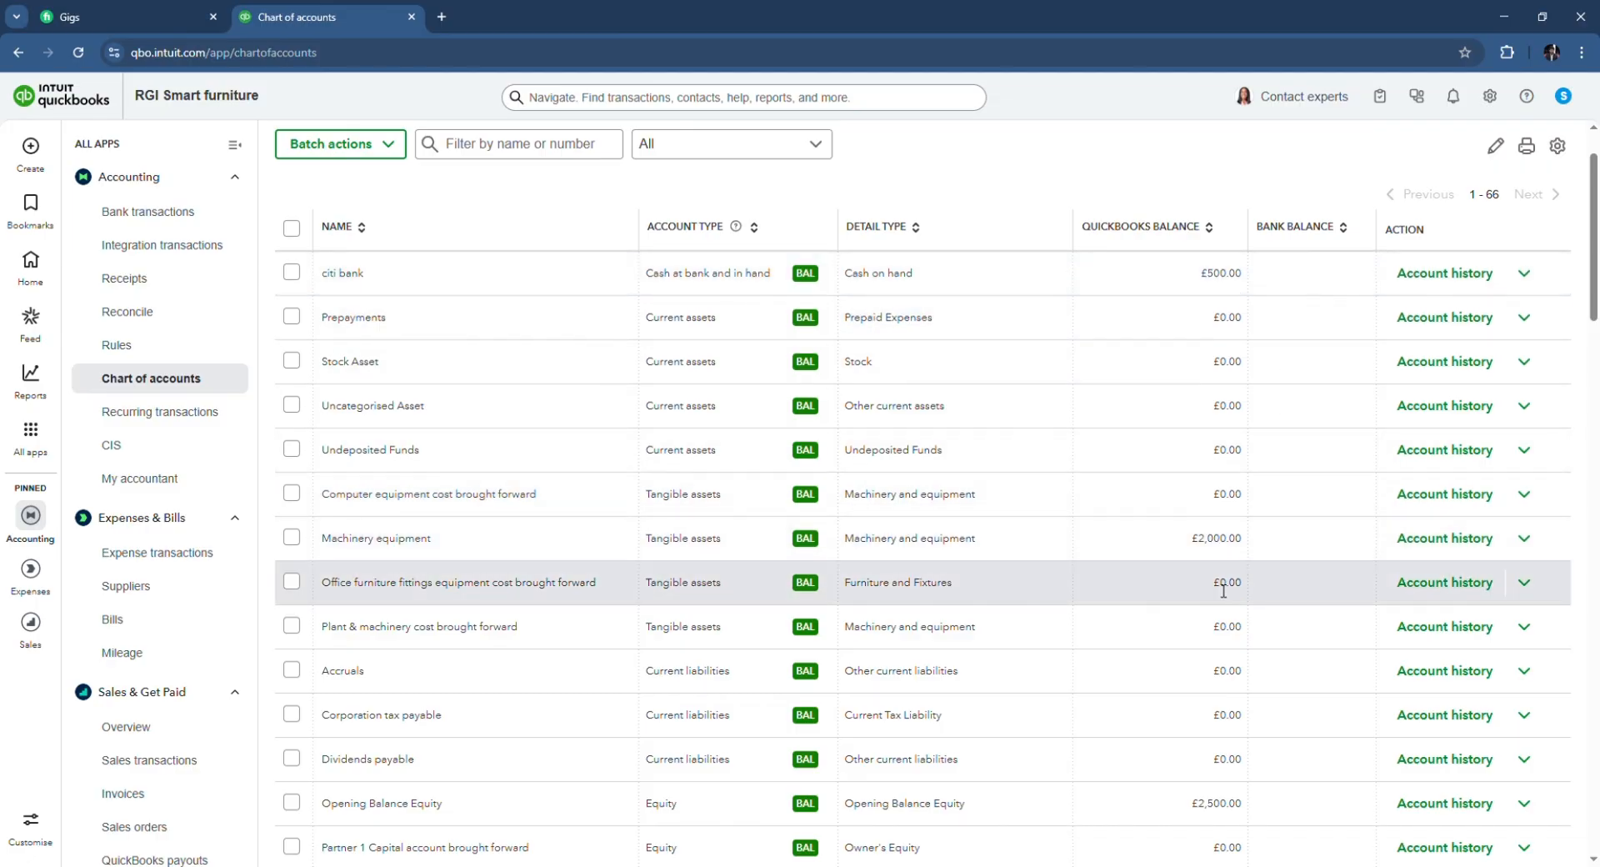
scroll(1220, 567, "down", 1)
scroll(1220, 566, "down", 1)
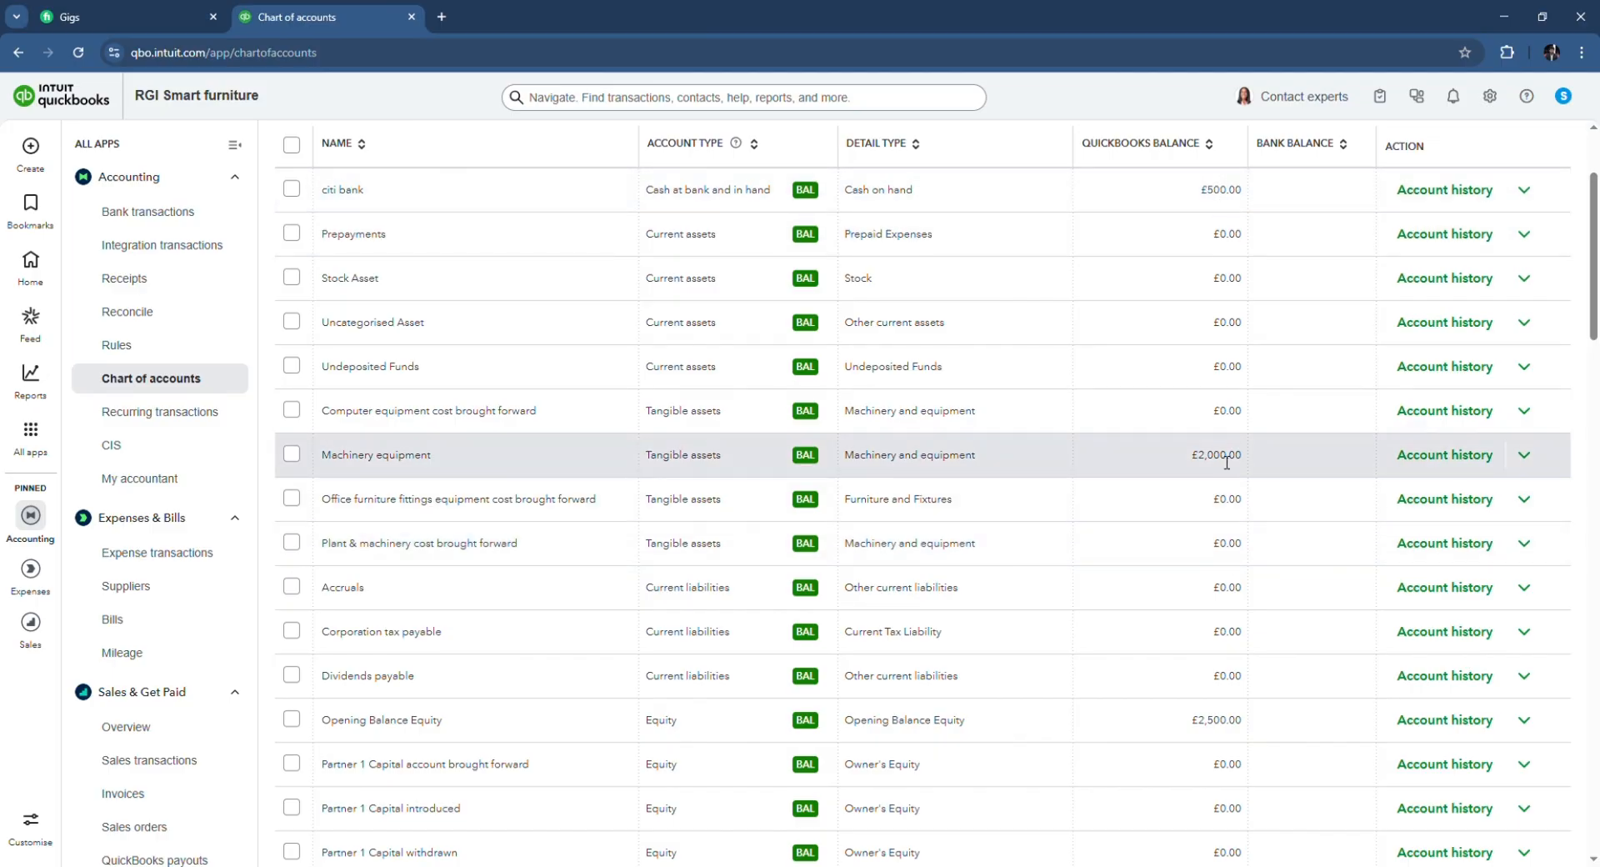
scroll(1227, 462, "down", 1)
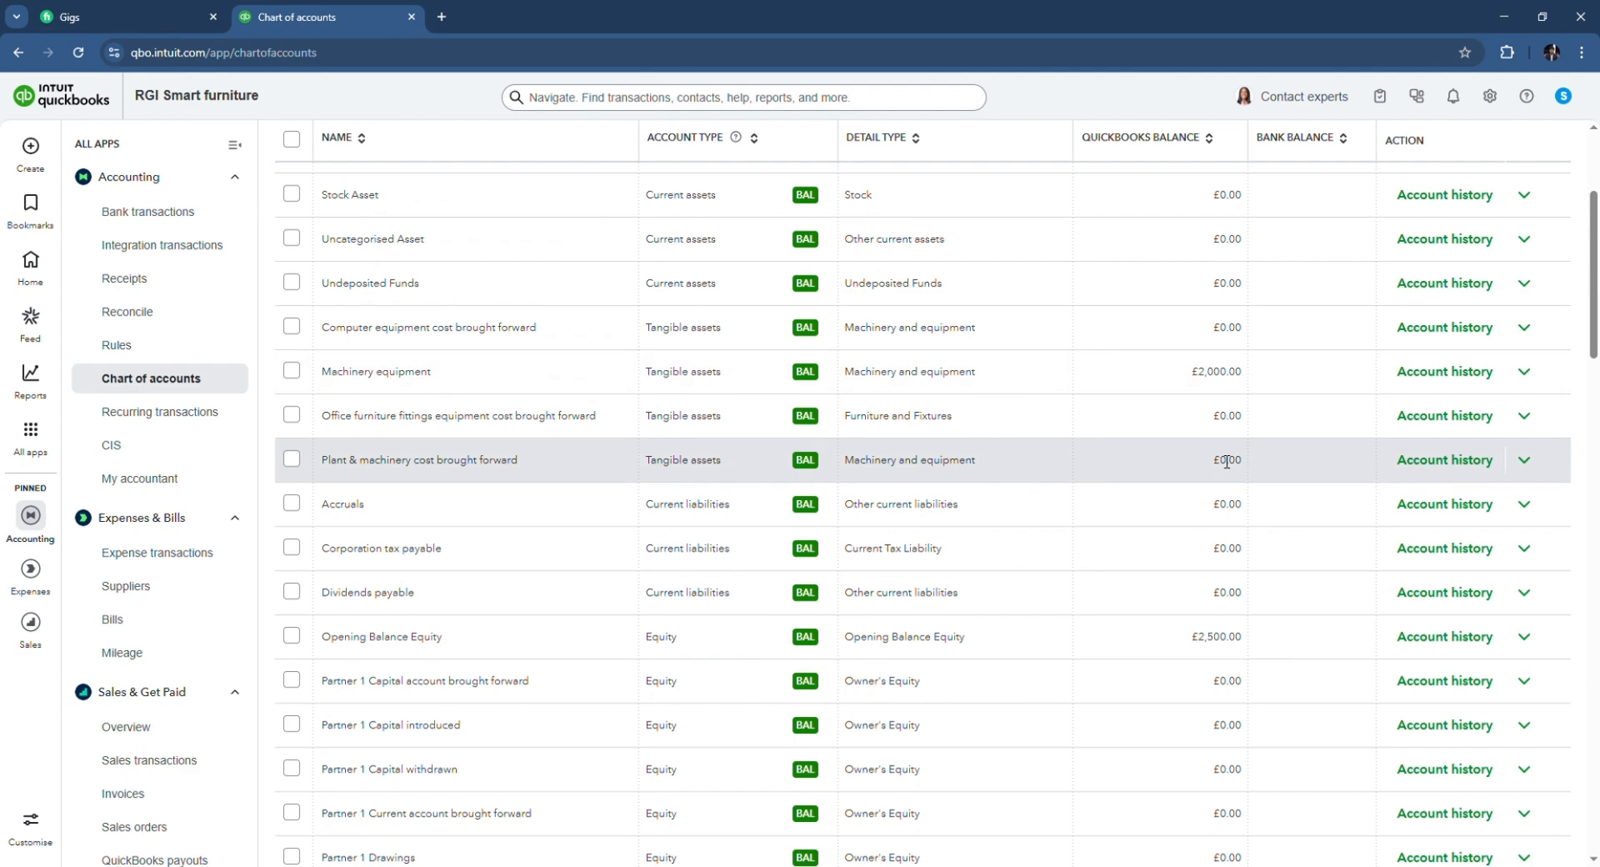
scroll(1227, 461, "up", 2)
scroll(1225, 449, "down", 15)
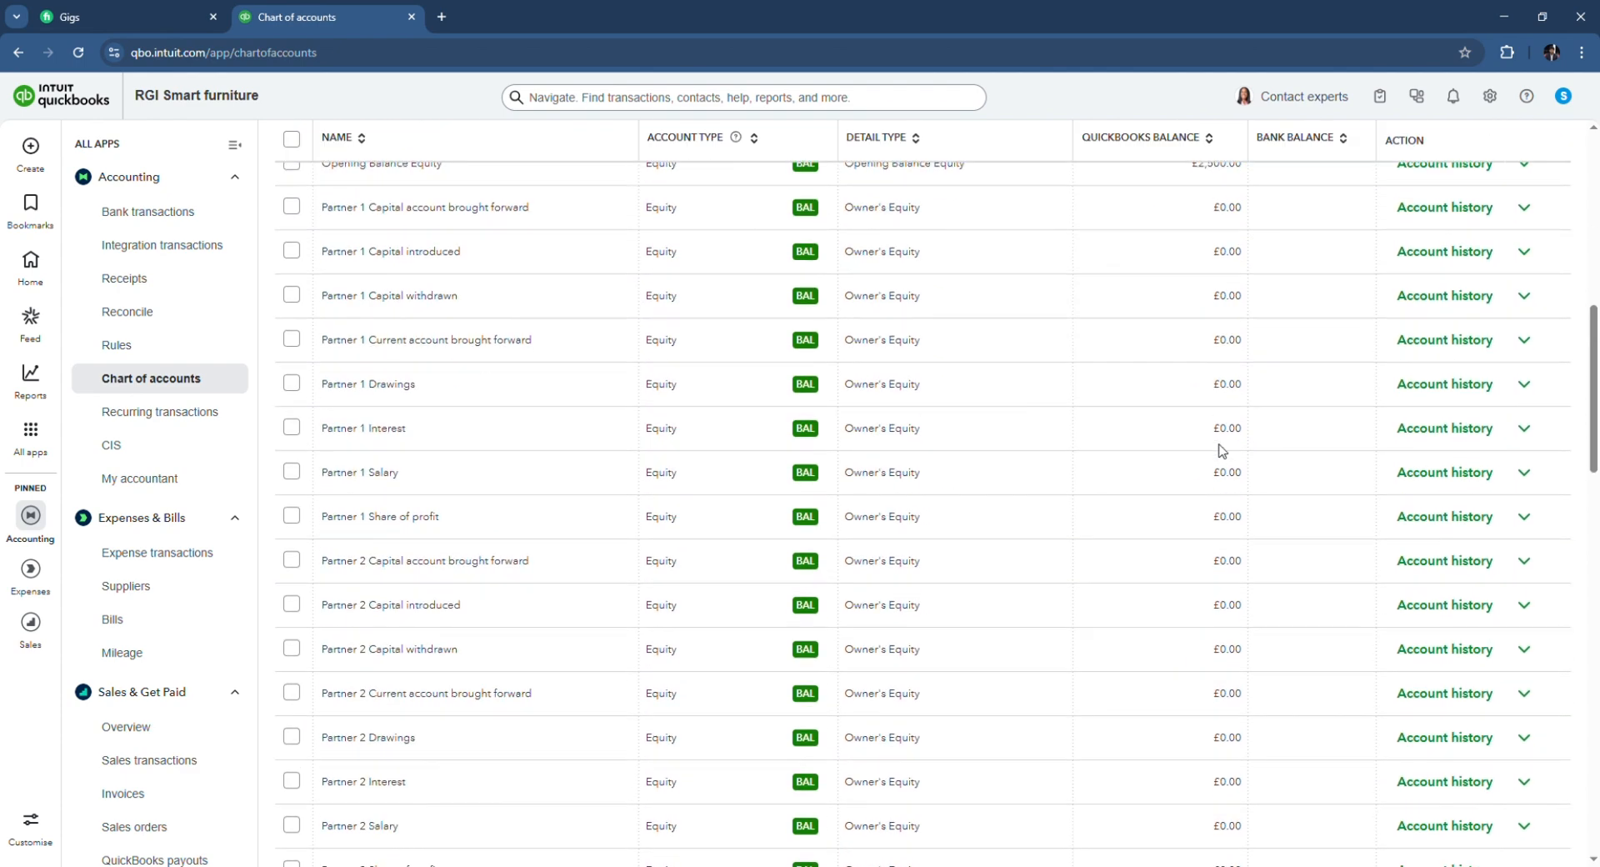
scroll(1221, 446, "up", 3)
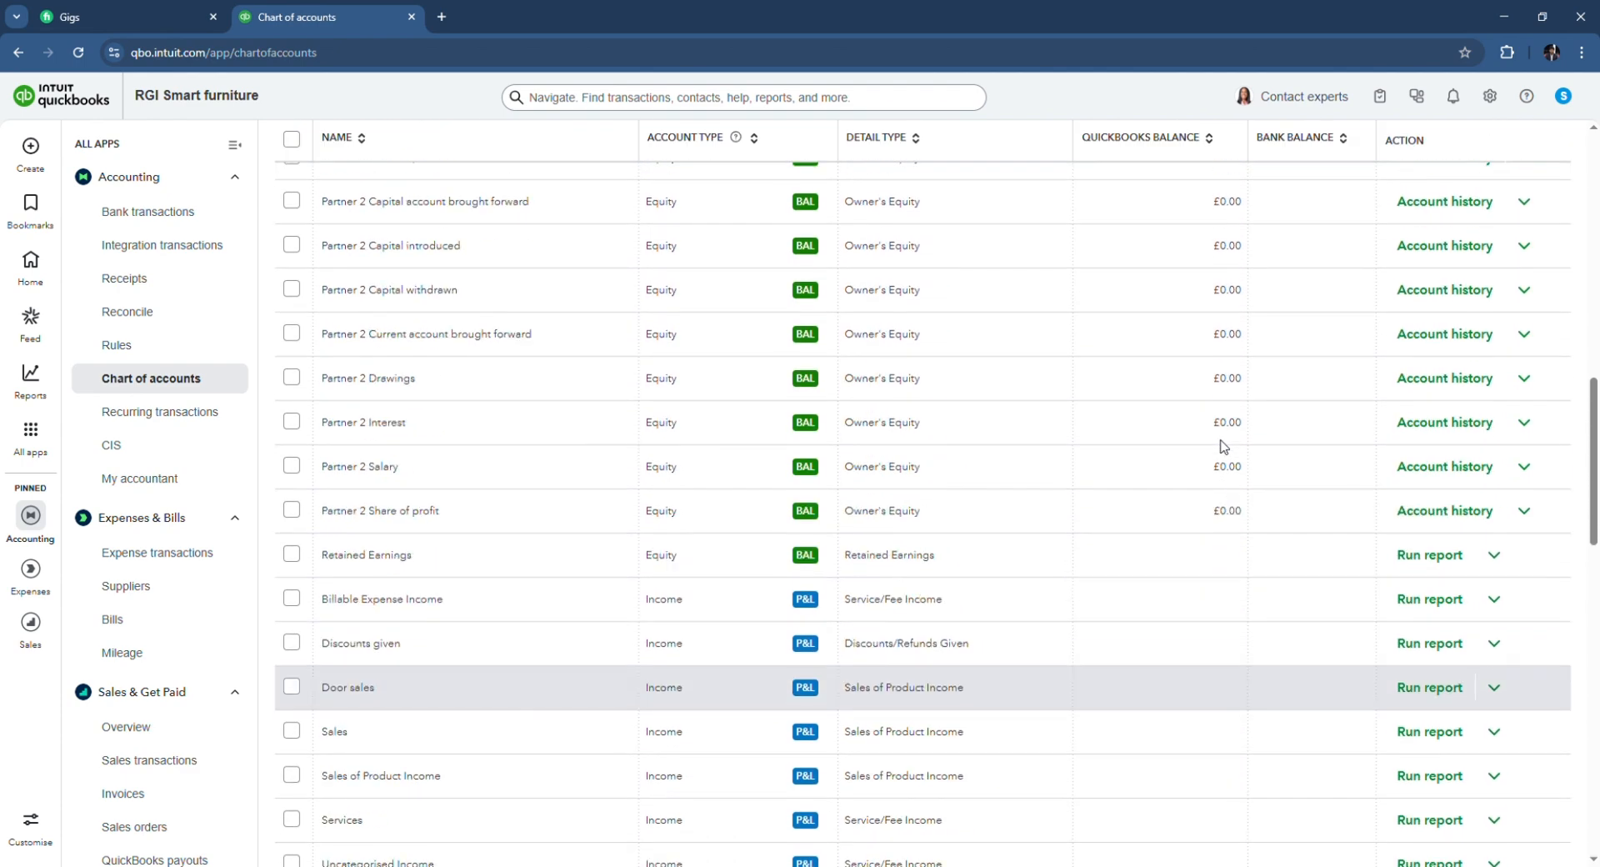
scroll(1224, 446, "down", 6)
scroll(1225, 446, "down", 5)
scroll(1225, 444, "up", 4)
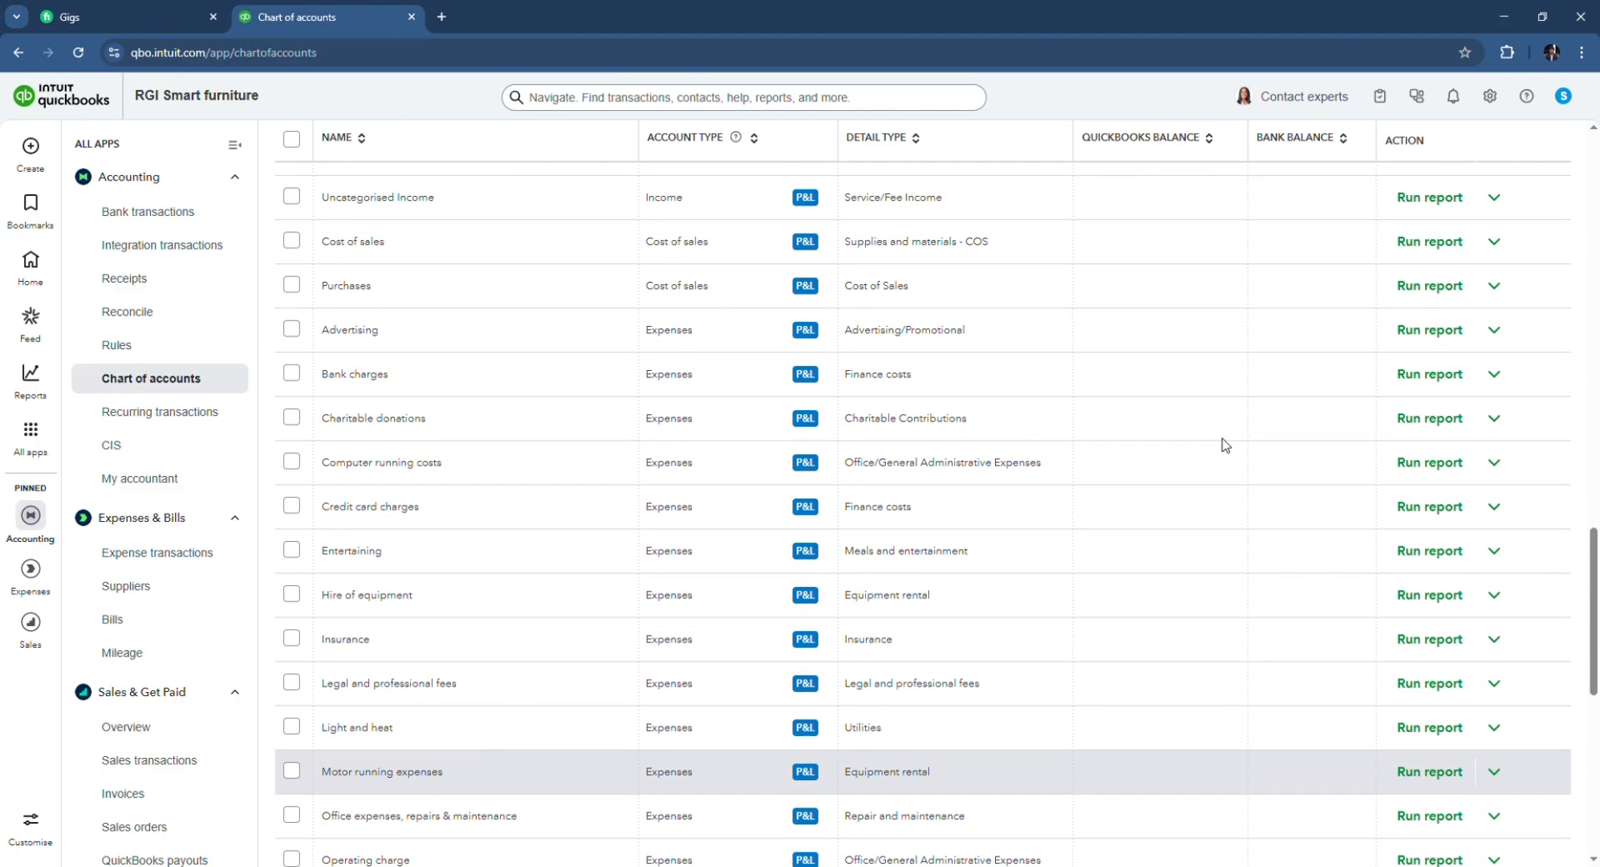
scroll(1225, 442, "up", 15)
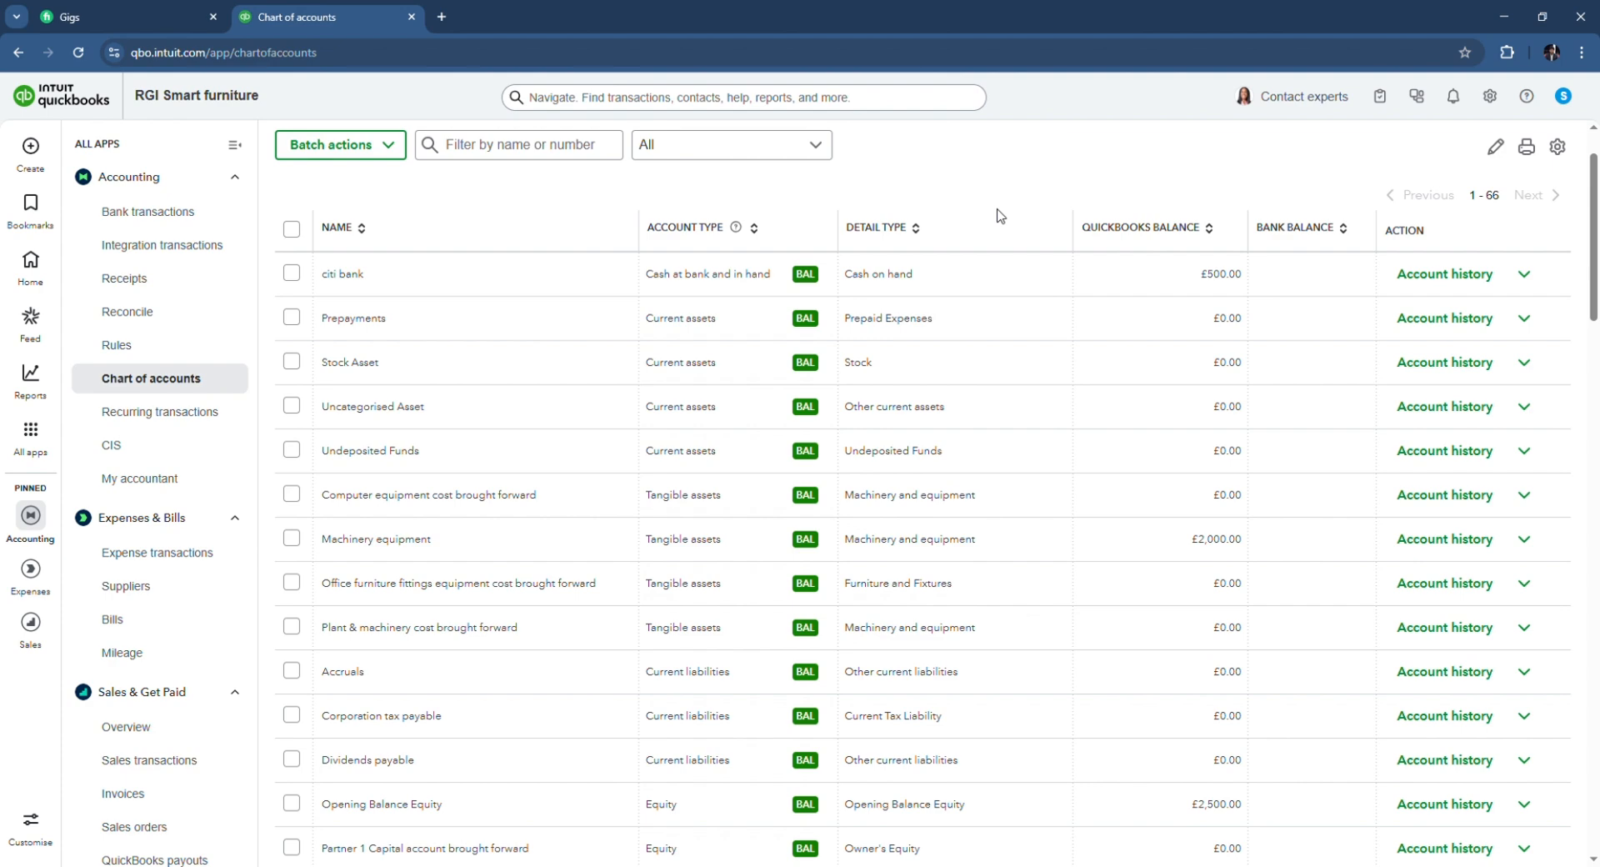
scroll(629, 258, "down", 9)
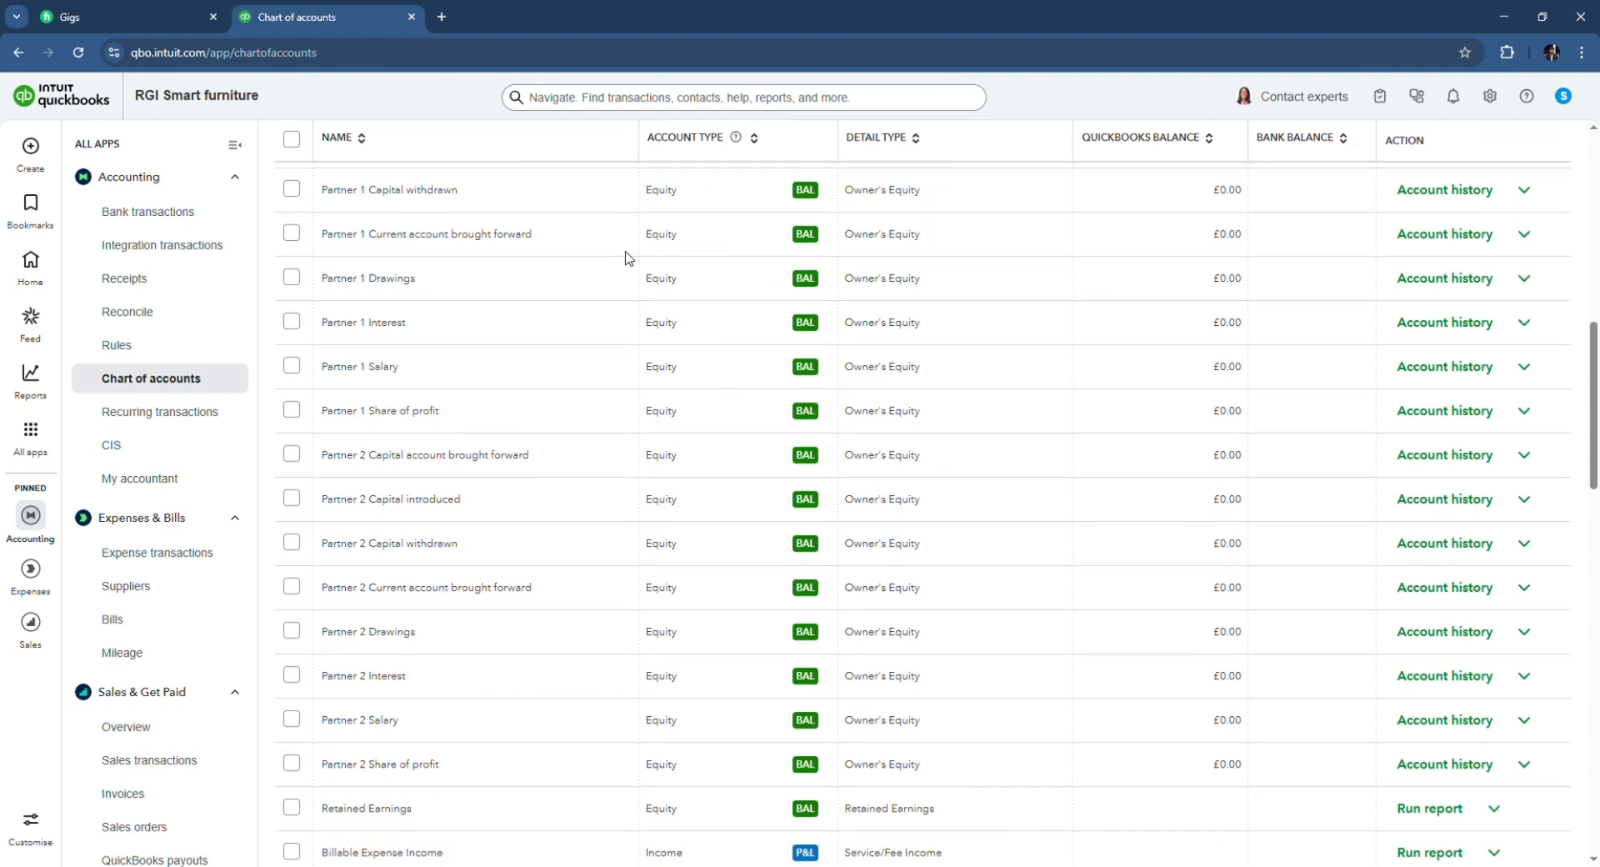
scroll(628, 255, "down", 4)
scroll(561, 285, "up", 12)
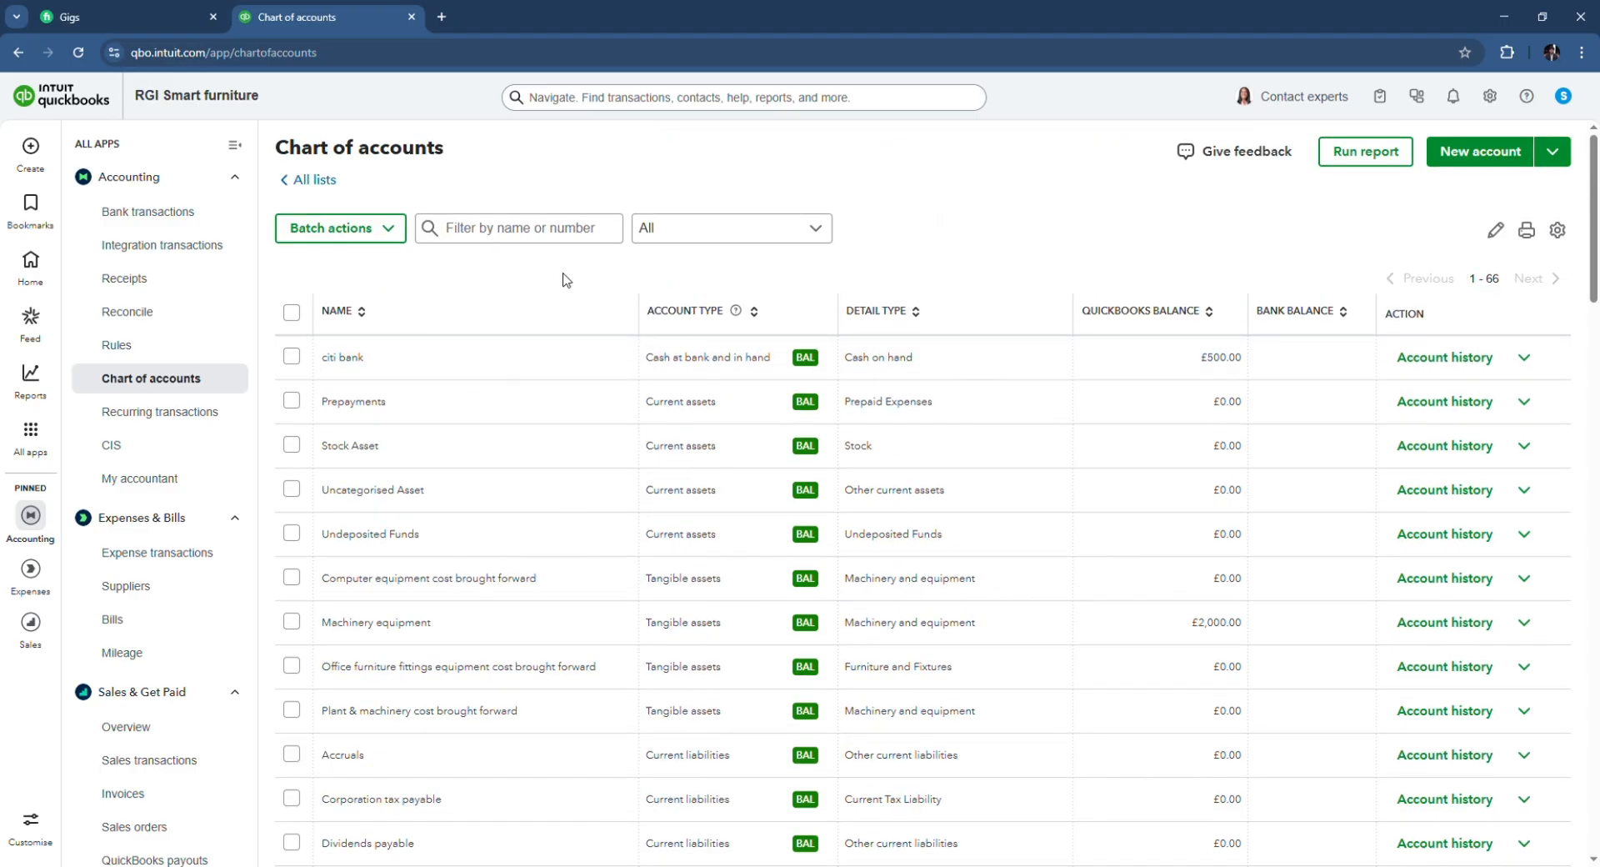